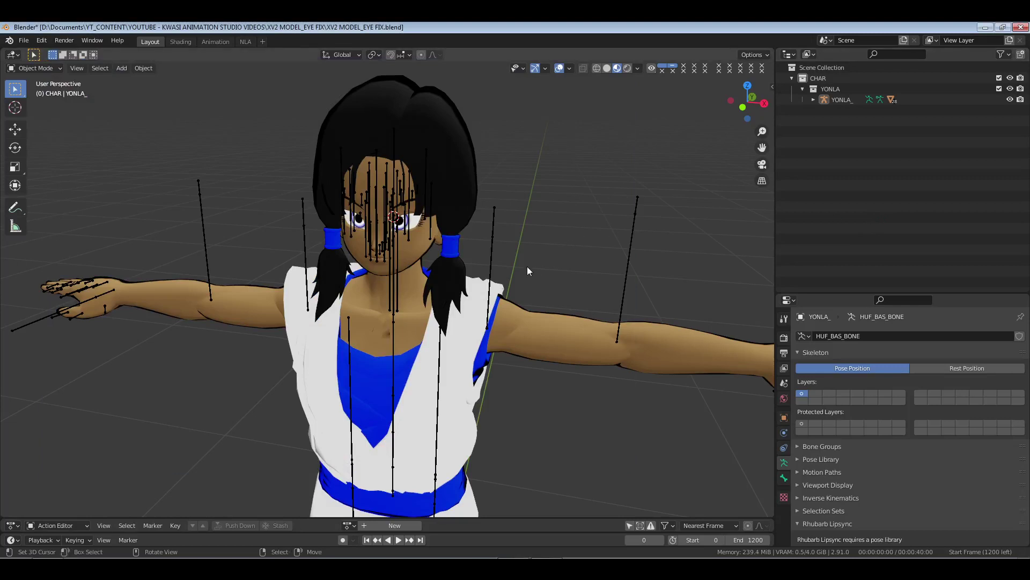
- Save the current blend file containing the character model
{"action": "middle_click_drag", "start_coordinate": [527, 266], "coordinate": [427, 248]}
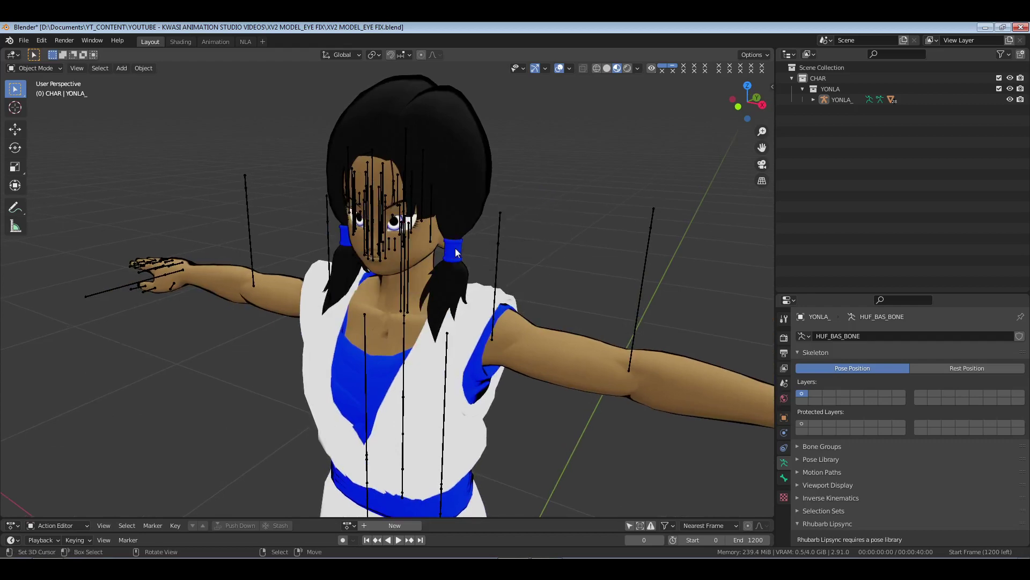
{"action": "key", "text": "ctrl+s"}
{"action": "scroll", "coordinate": [425, 247], "scroll_direction": "down", "scroll_amount": 3}
{"action": "scroll", "coordinate": [420, 248], "scroll_direction": "up", "scroll_amount": 4}
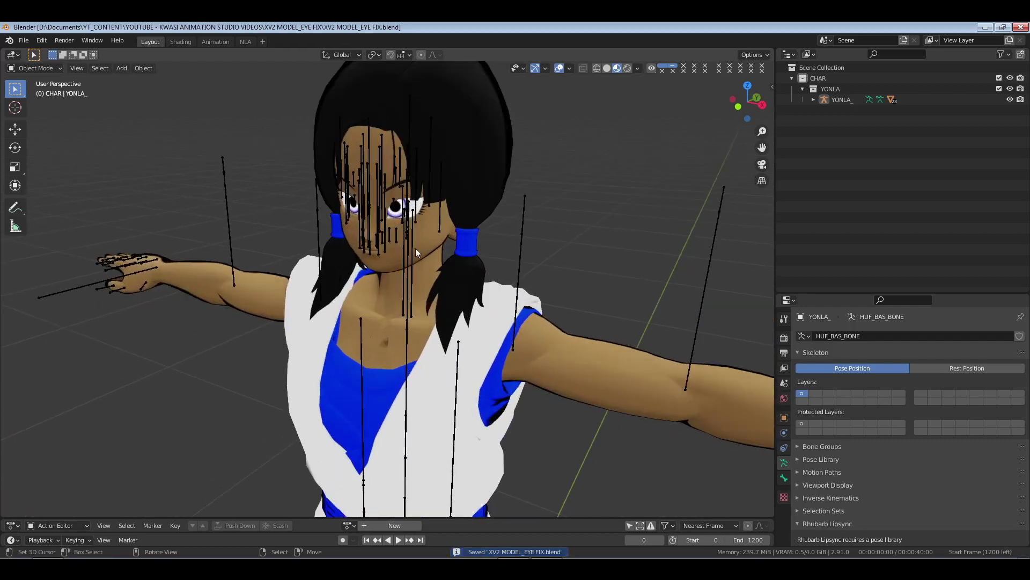
{"action": "middle_click_drag", "start_coordinate": [416, 248], "coordinate": [485, 224]}
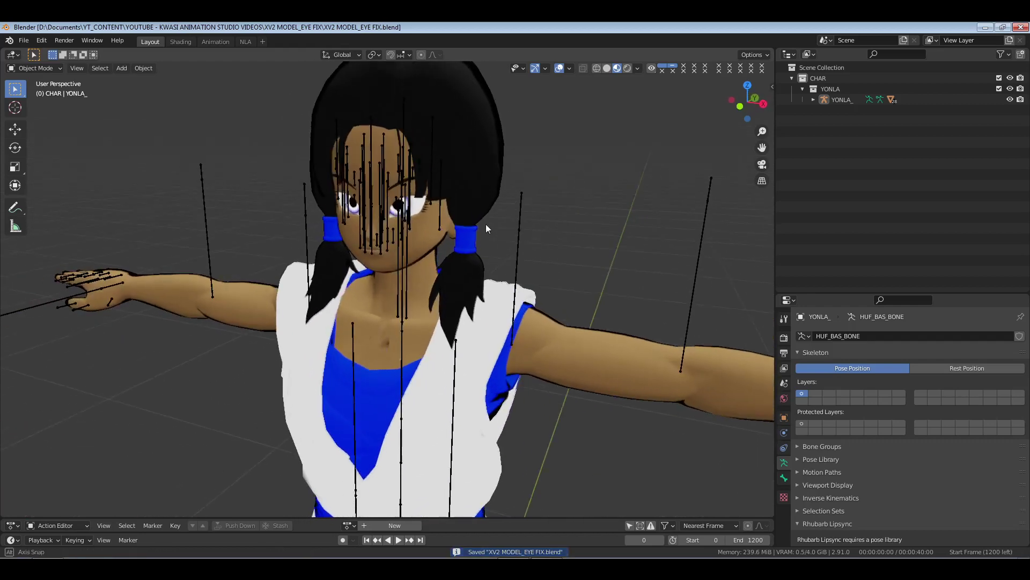
- Expand the YONLA_ armature's contents and isolate the eye_PUPILS and eye_WHITES meshes in local view
{"action": "left_click", "coordinate": [812, 100]}
{"action": "scroll", "coordinate": [857, 163], "scroll_direction": "down", "scroll_amount": 3}
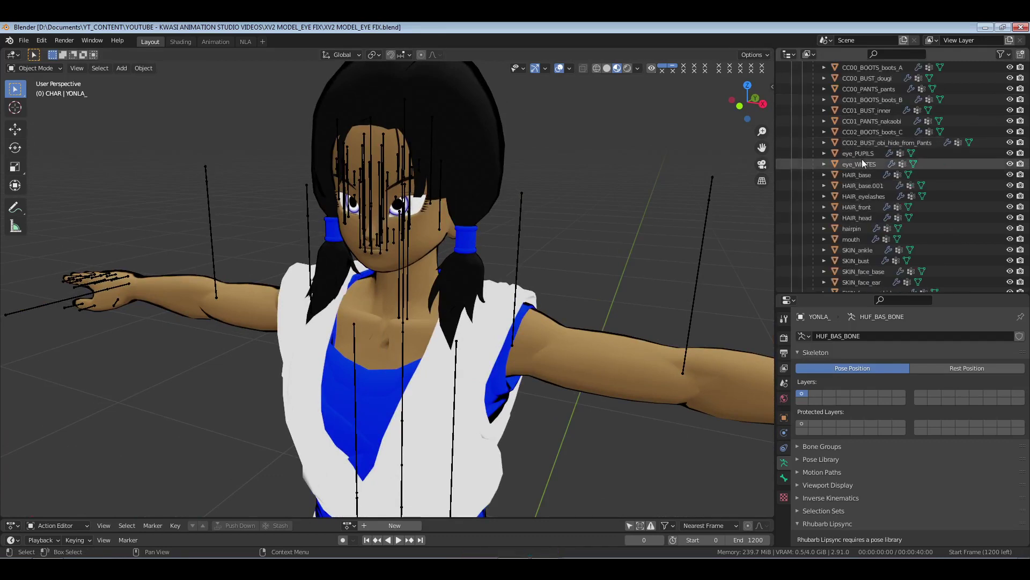
{"action": "left_click", "coordinate": [862, 153]}
{"action": "left_click", "coordinate": [862, 162], "text": "ctrl"}
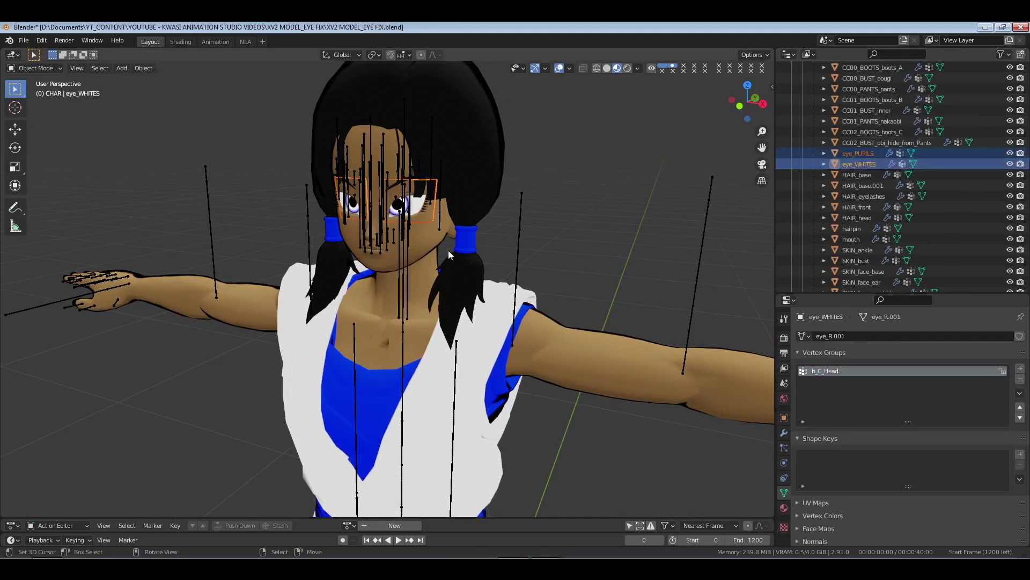
{"action": "key", "text": "KP_Divide"}
{"action": "middle_click_drag", "start_coordinate": [433, 248], "coordinate": [275, 283]}
- Try to move the eye_PUPILS mesh and the eye_WHITES mesh separately, cancelling each move
{"action": "left_click", "coordinate": [853, 155]}
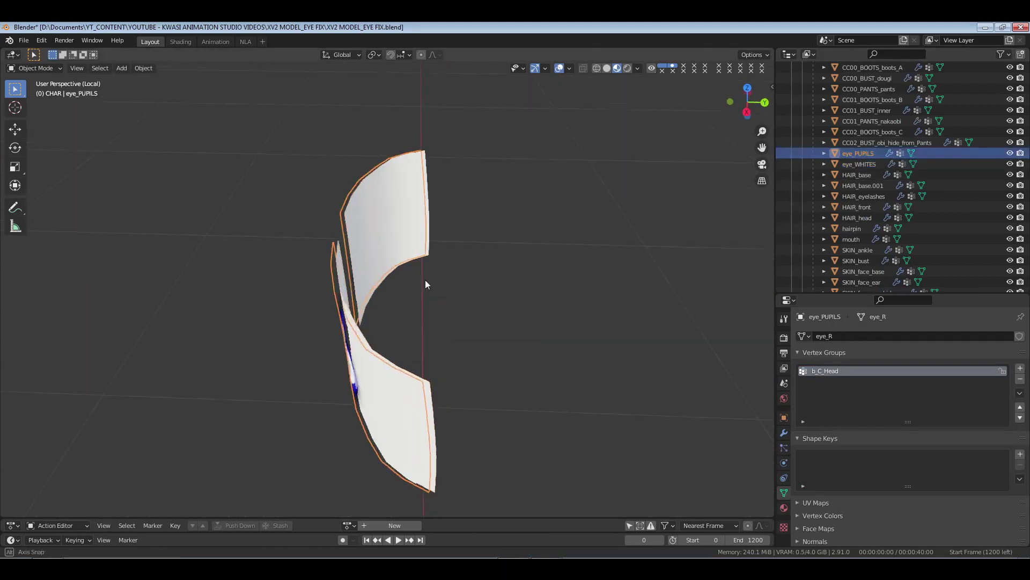
{"action": "middle_click_drag", "start_coordinate": [425, 279], "coordinate": [438, 282]}
{"action": "key", "text": "g"}
{"action": "key", "text": "Escape"}
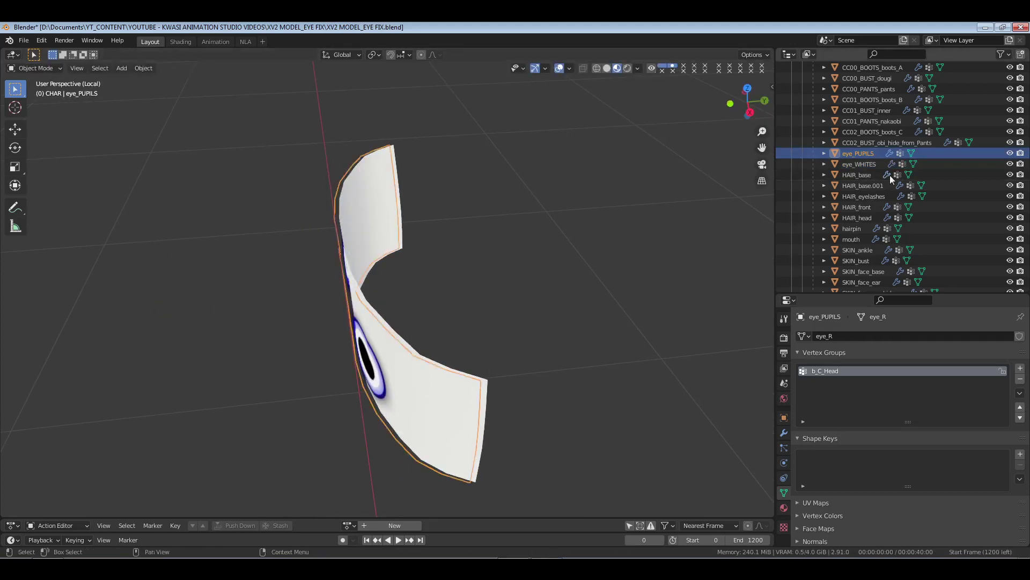
{"action": "key", "text": "g"}
{"action": "right_click", "coordinate": [405, 278]}
{"action": "left_click", "coordinate": [857, 166]}
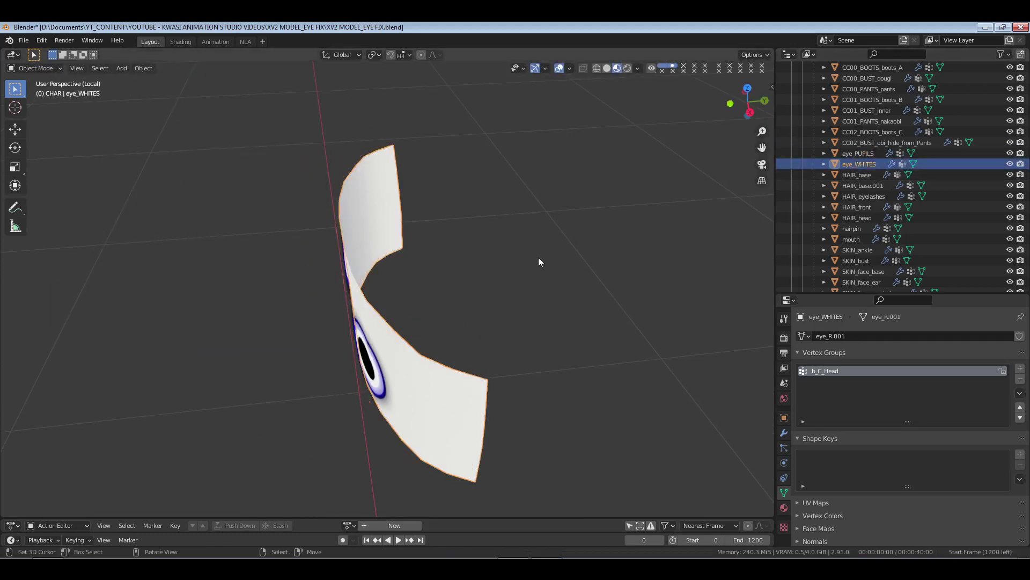
{"action": "key", "text": "g"}
{"action": "key", "text": "Escape"}
{"action": "middle_click_drag", "start_coordinate": [524, 266], "coordinate": [659, 240]}
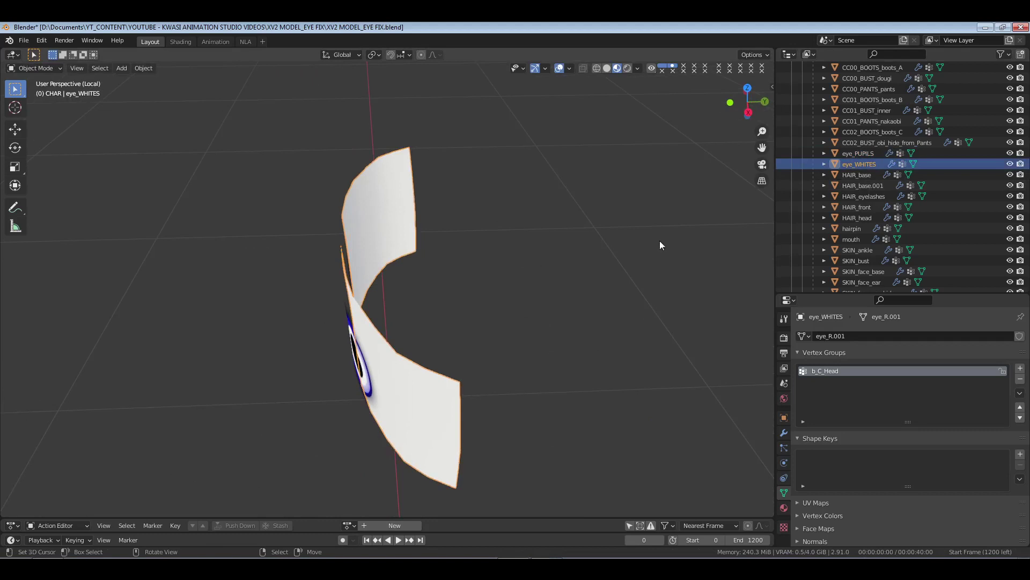
- Inspect both eye meshes together, deselect them and exit local view to show the whole character
{"action": "left_click", "coordinate": [857, 155], "text": "ctrl"}
{"action": "middle_click_drag", "start_coordinate": [439, 255], "coordinate": [466, 233]}
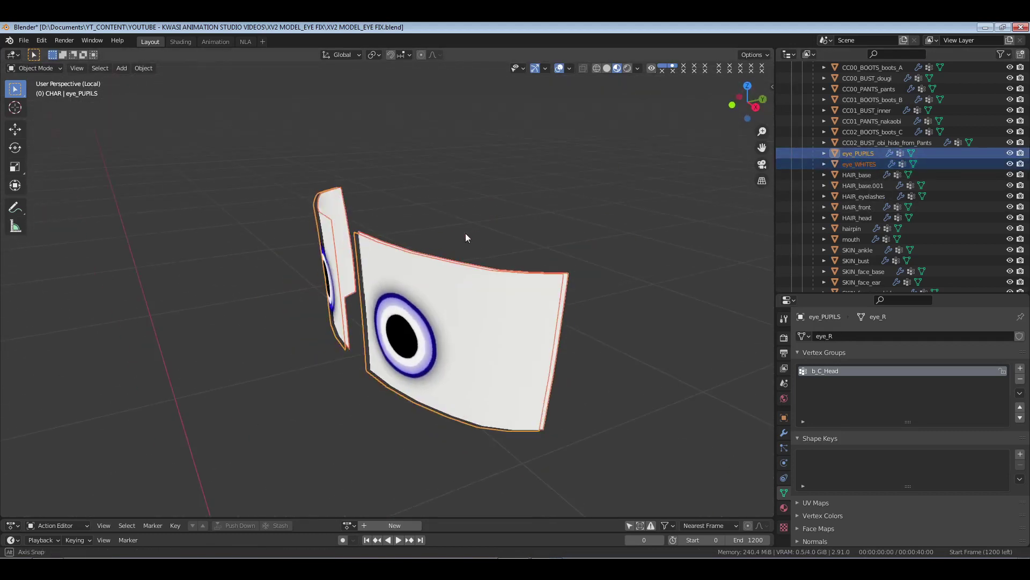
{"action": "left_click", "coordinate": [466, 233]}
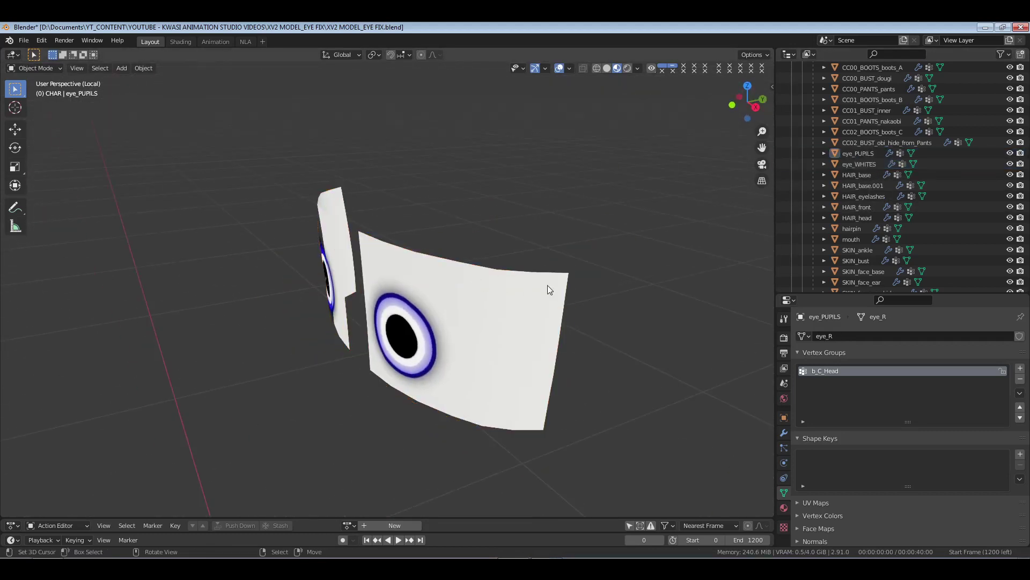
{"action": "key", "text": "KP_Divide"}
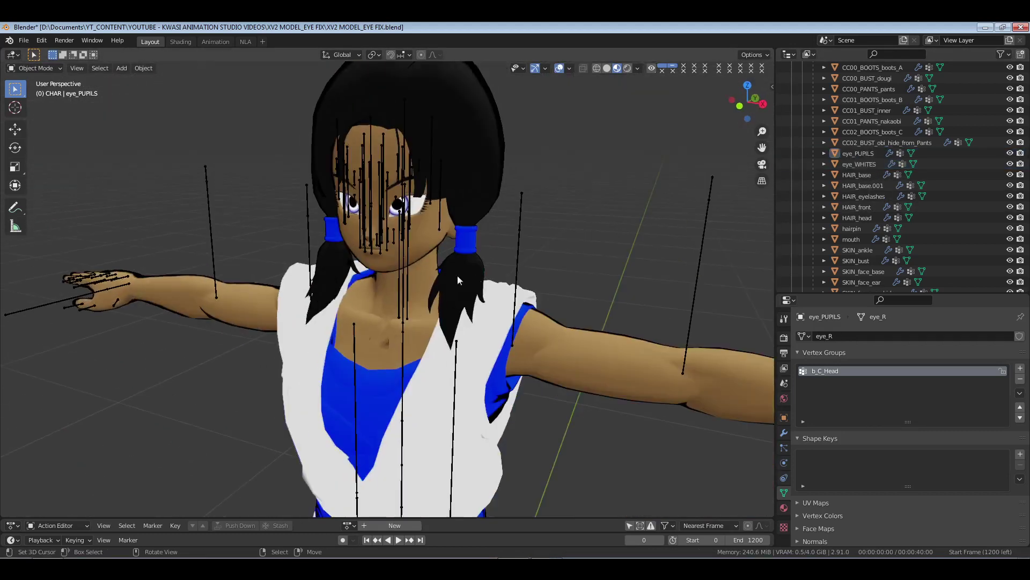
- Put the character's armature into Pose Mode and select only the f_R_EyeIris bone
{"action": "left_click", "coordinate": [382, 186]}
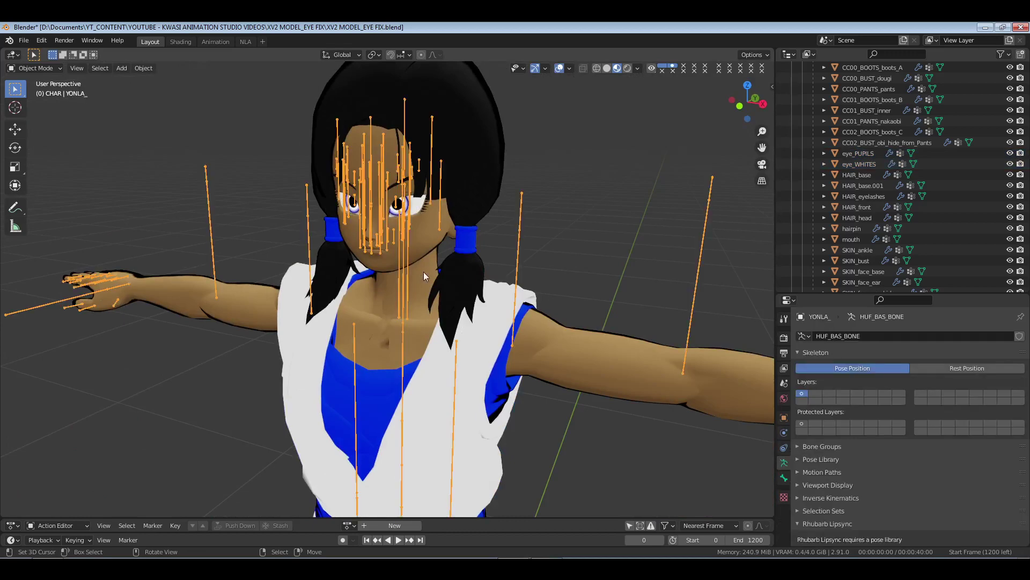
{"action": "middle_click_drag", "start_coordinate": [423, 272], "coordinate": [378, 244]}
{"action": "scroll", "coordinate": [379, 244], "scroll_direction": "up", "scroll_amount": 3}
{"action": "middle_click_drag", "start_coordinate": [395, 162], "coordinate": [393, 229], "text": "shift"}
{"action": "key", "text": "ctrl+Tab"}
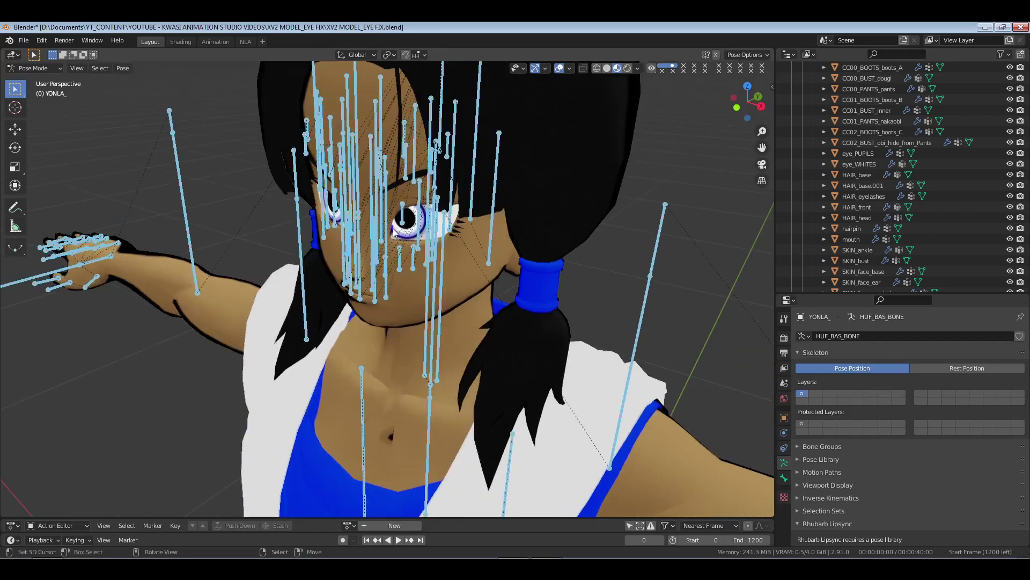
{"action": "key", "text": "alt+a"}
{"action": "left_click", "coordinate": [404, 218]}
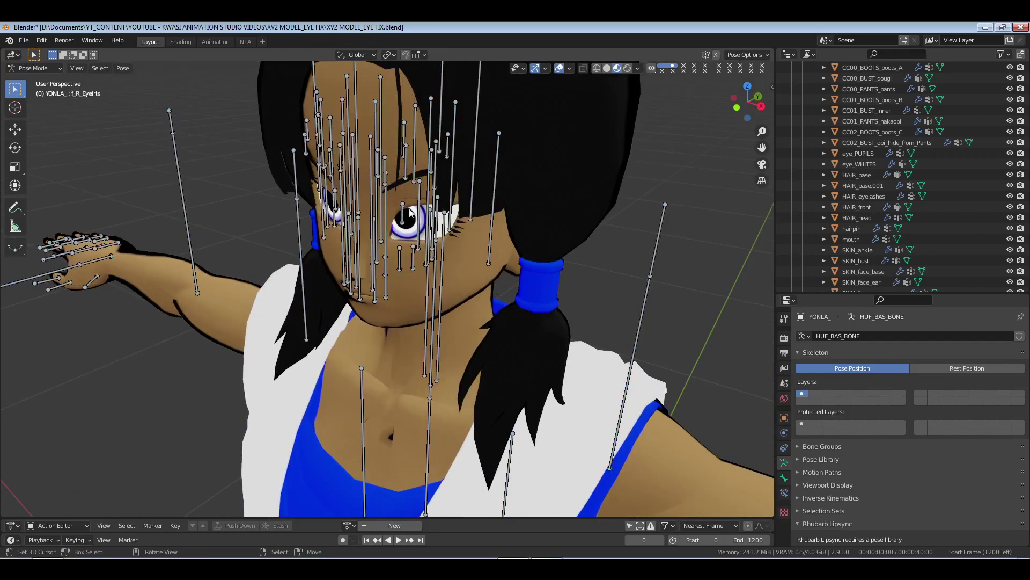
- Test-rotate the f_R_EyeIris bone, including about the global X axis, clear its rotation and deselect all bones
{"action": "middle_click_drag", "start_coordinate": [430, 229], "coordinate": [430, 269]}
{"action": "key", "text": "r"}
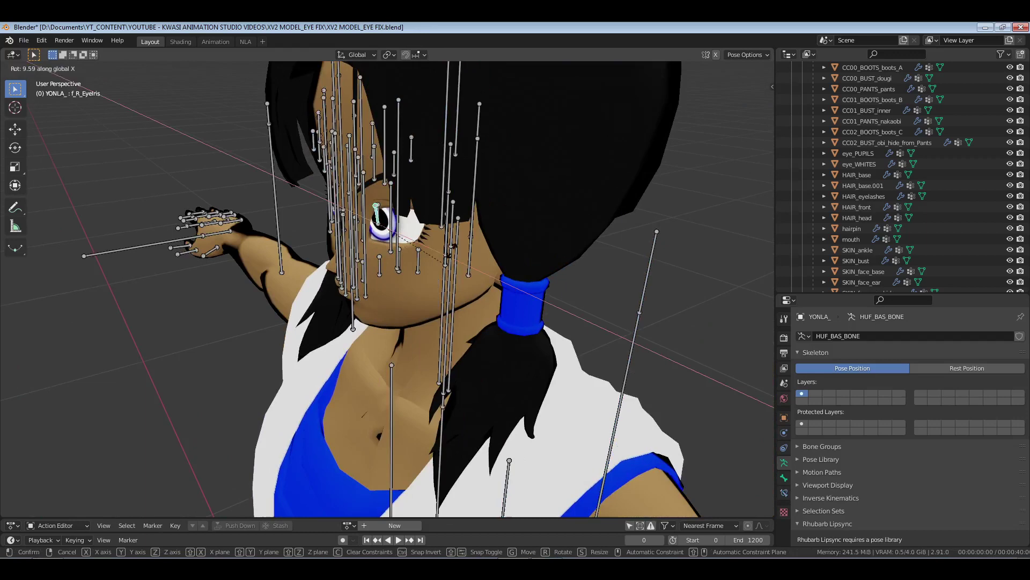
{"action": "key", "text": "x"}
{"action": "right_click", "coordinate": [429, 152]}
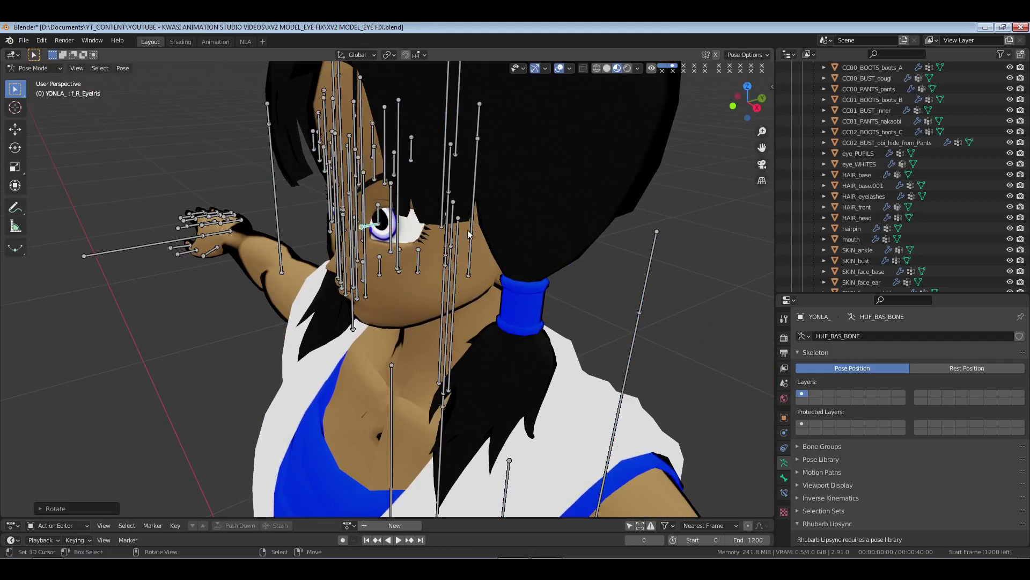
{"action": "middle_click_drag", "start_coordinate": [468, 234], "coordinate": [396, 244]}
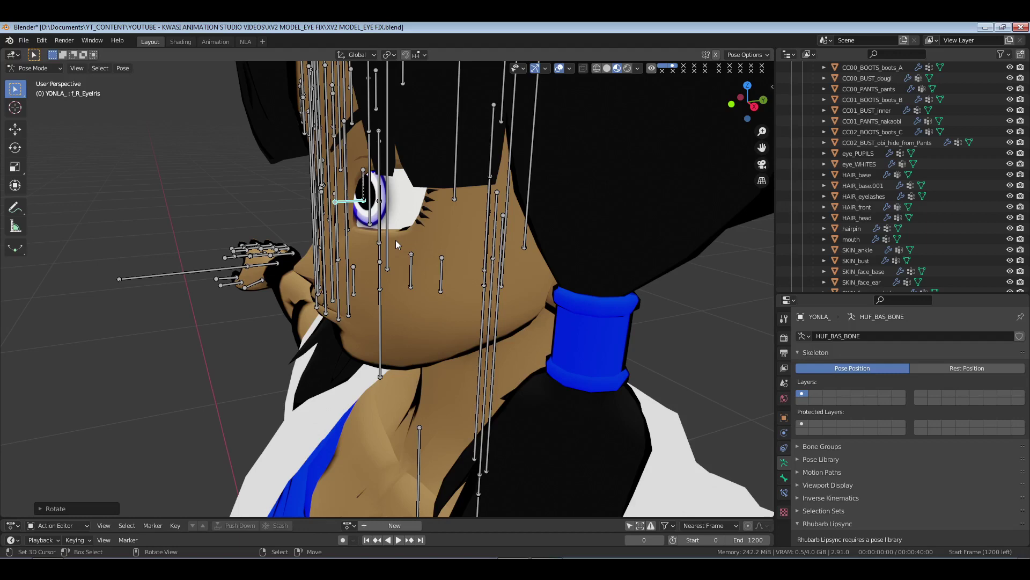
{"action": "key", "text": "alt+r"}
{"action": "scroll", "coordinate": [395, 240], "scroll_direction": "down", "scroll_amount": 3}
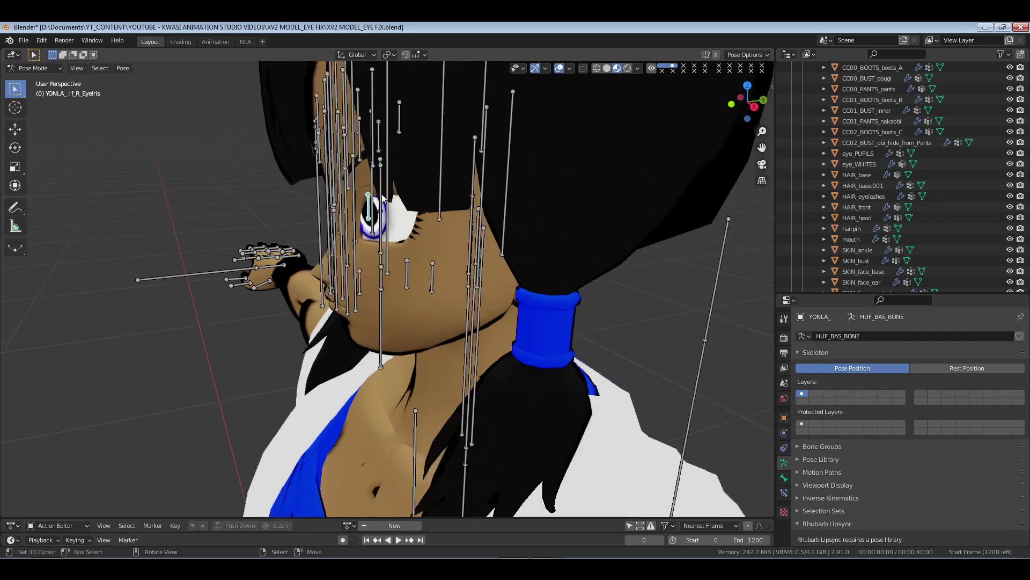
{"action": "key", "text": "alt+a"}
{"action": "middle_click_drag", "start_coordinate": [359, 240], "coordinate": [405, 247]}
{"action": "scroll", "coordinate": [406, 250], "scroll_direction": "down", "scroll_amount": 3}
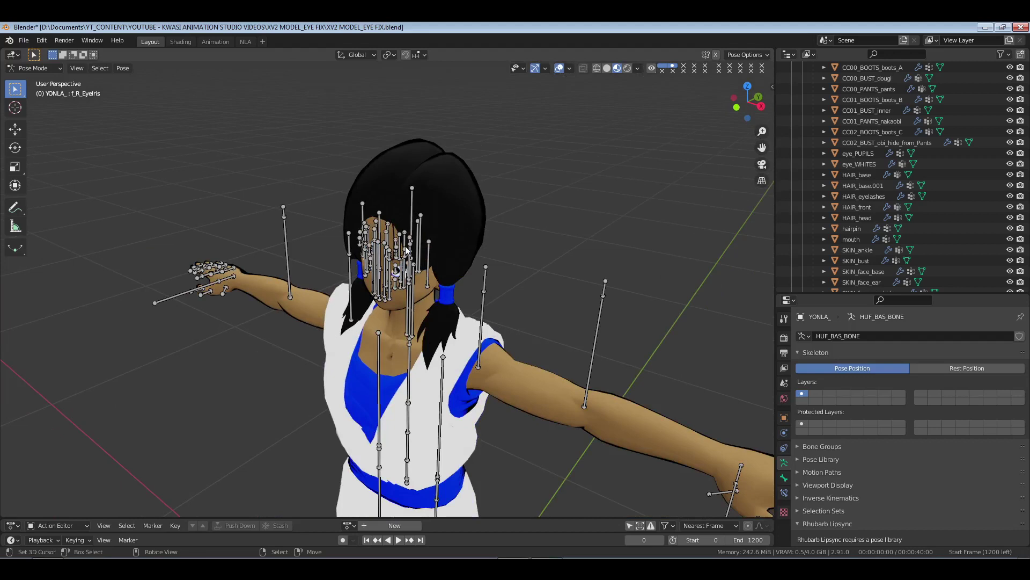
- Open the FBX import settings, expand the Armature options to review the bone orientation setting, and cancel the import
{"action": "left_click", "coordinate": [24, 41]}
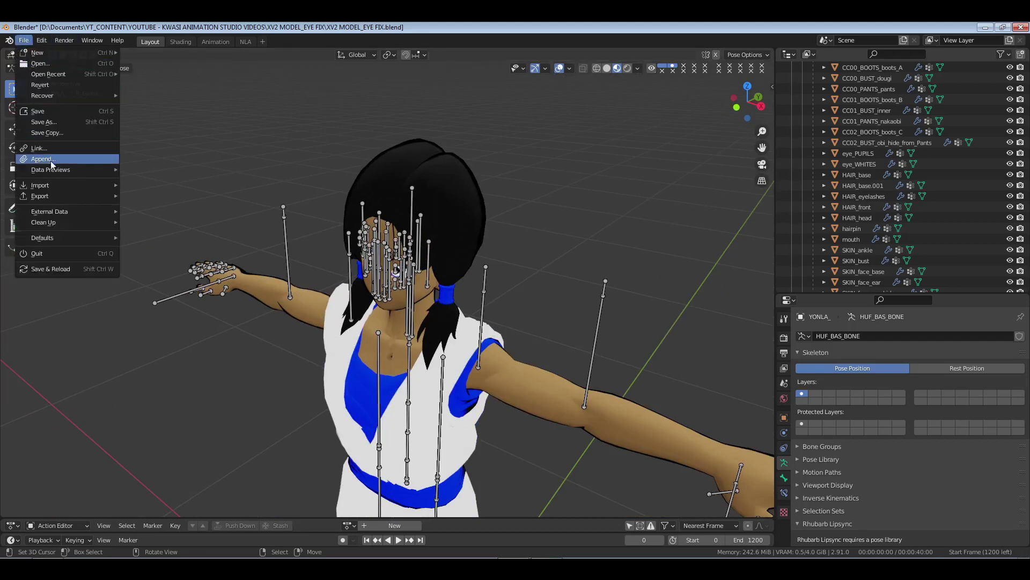
{"action": "mouse_move", "coordinate": [63, 186]}
{"action": "left_click", "coordinate": [186, 247]}
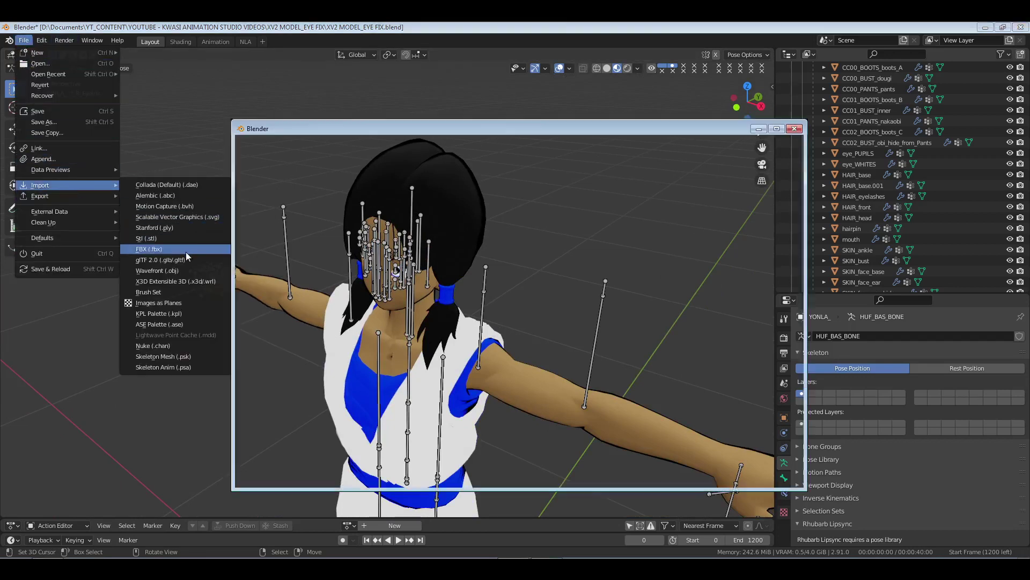
{"action": "left_click", "coordinate": [708, 401]}
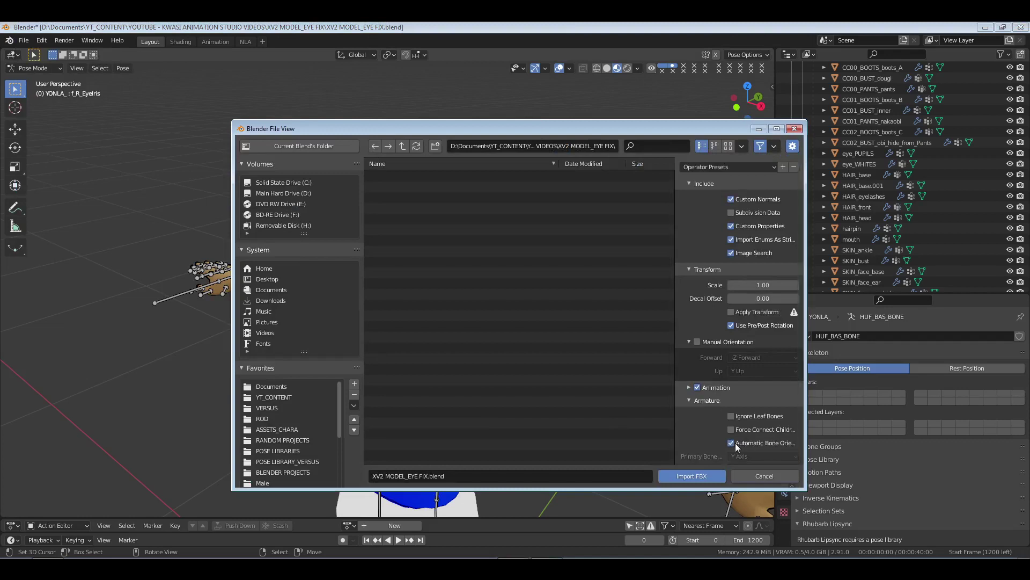
{"action": "left_click", "coordinate": [762, 474]}
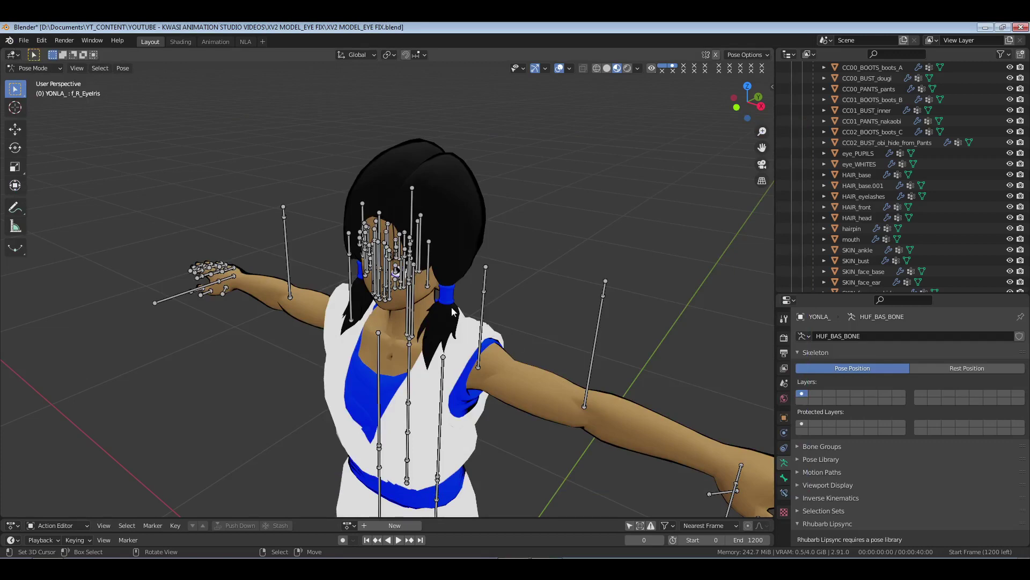
- Examine the bones around the face in Edit Mode and return the armature to Pose Mode
{"action": "scroll", "coordinate": [443, 304], "scroll_direction": "up", "scroll_amount": 3}
{"action": "middle_click_drag", "start_coordinate": [409, 284], "coordinate": [499, 242]}
{"action": "key", "text": "ctrl+Tab"}
{"action": "key", "text": "Tab"}
{"action": "scroll", "coordinate": [488, 238], "scroll_direction": "up", "scroll_amount": 2}
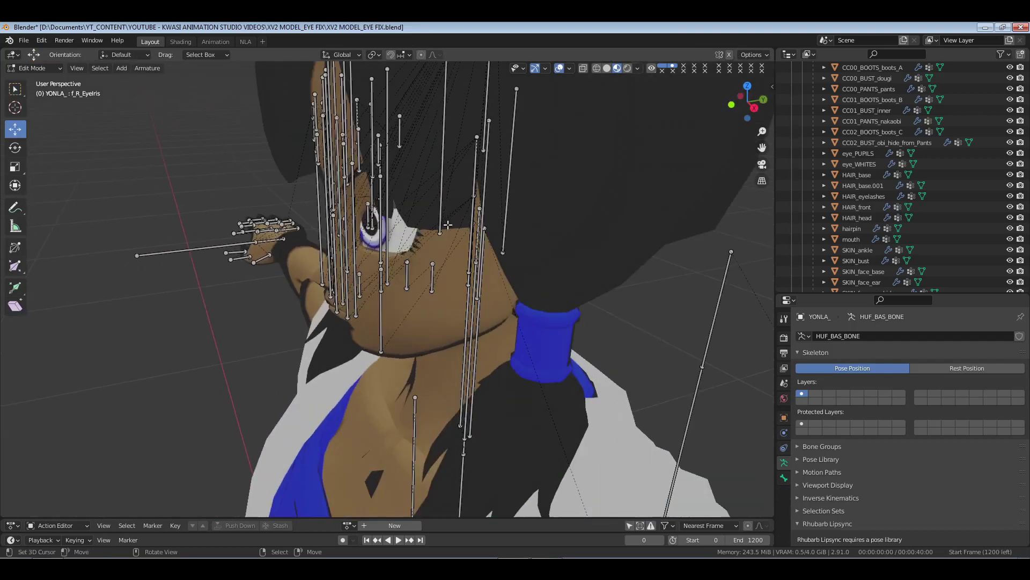
{"action": "middle_click_drag", "start_coordinate": [452, 208], "coordinate": [458, 241]}
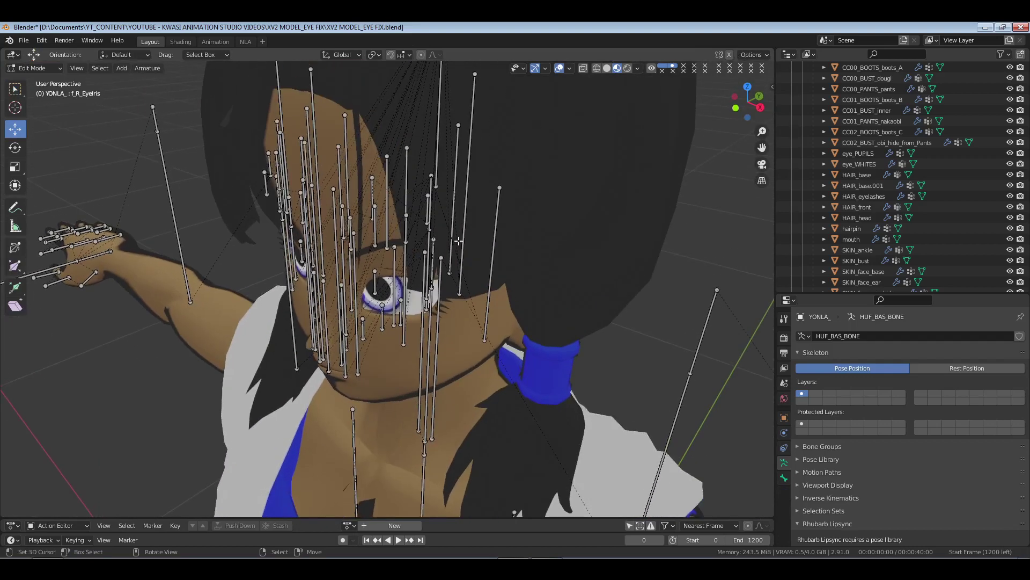
{"action": "key", "text": "Tab"}
{"action": "key", "text": "ctrl+Tab"}
- Select the g_C_Head bone inside the head, delete it in Edit Mode and return to Pose Mode
{"action": "mouse_move", "coordinate": [459, 241]}
{"action": "middle_mouse_down"}
{"action": "mouse_move", "coordinate": [415, 217]}
{"action": "mouse_move", "coordinate": [436, 229]}
{"action": "mouse_move", "coordinate": [420, 218]}
{"action": "mouse_move", "coordinate": [453, 188]}
{"action": "mouse_move", "coordinate": [444, 205]}
{"action": "mouse_move", "coordinate": [430, 203]}
{"action": "mouse_move", "coordinate": [443, 199]}
{"action": "mouse_move", "coordinate": [451, 223]}
{"action": "middle_mouse_up"}
{"action": "left_click", "coordinate": [440, 200]}
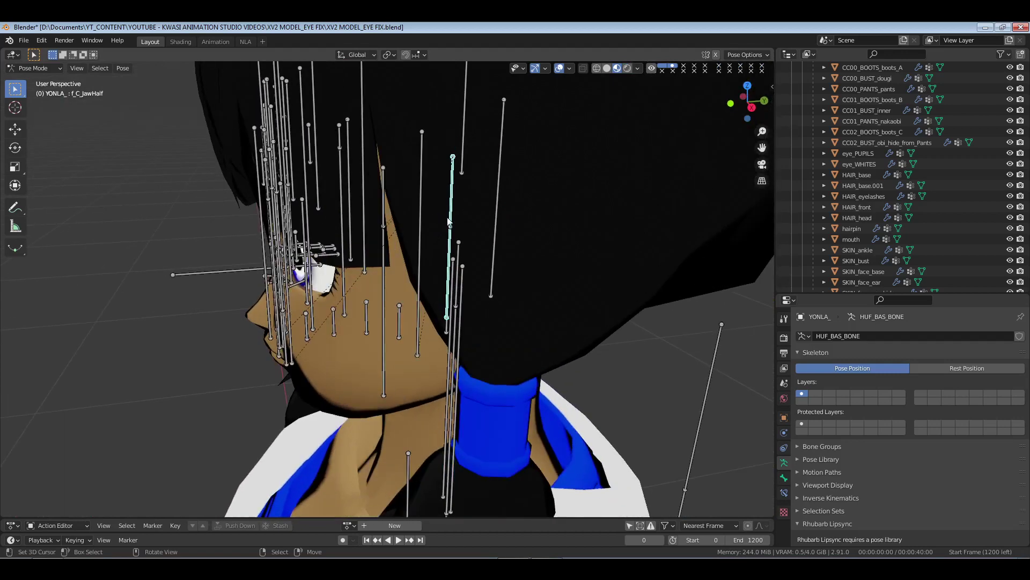
{"action": "left_click", "coordinate": [459, 247]}
{"action": "left_click", "coordinate": [459, 247]}
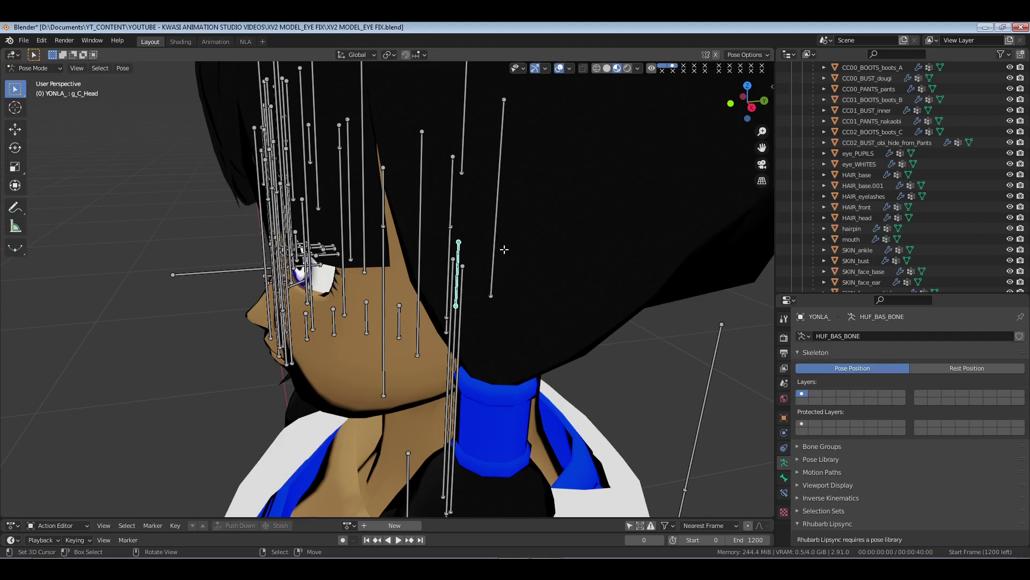
{"action": "key", "text": "Tab"}
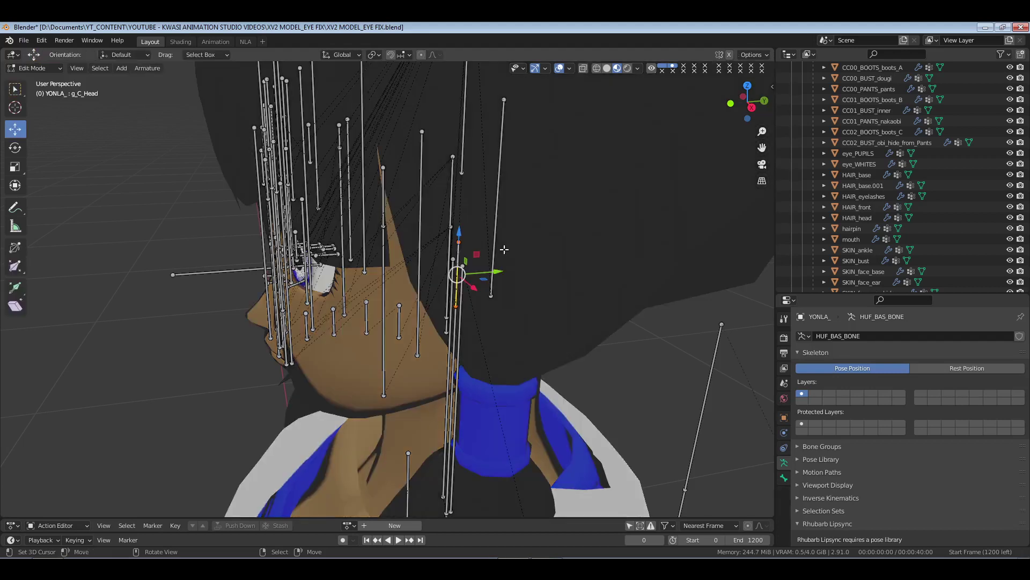
{"action": "key", "text": "x"}
{"action": "left_click", "coordinate": [504, 249]}
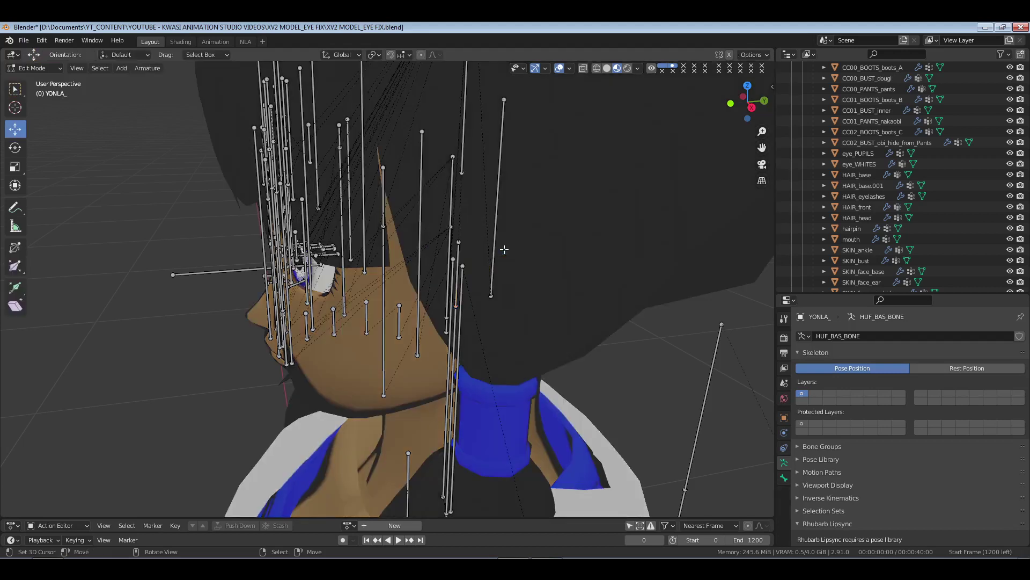
{"action": "key", "text": "Tab"}
- Select the HUF_BAS_BONE armature data, enter Edit Mode and expand its bone hierarchy
{"action": "scroll", "coordinate": [838, 104], "scroll_direction": "up", "scroll_amount": 3}
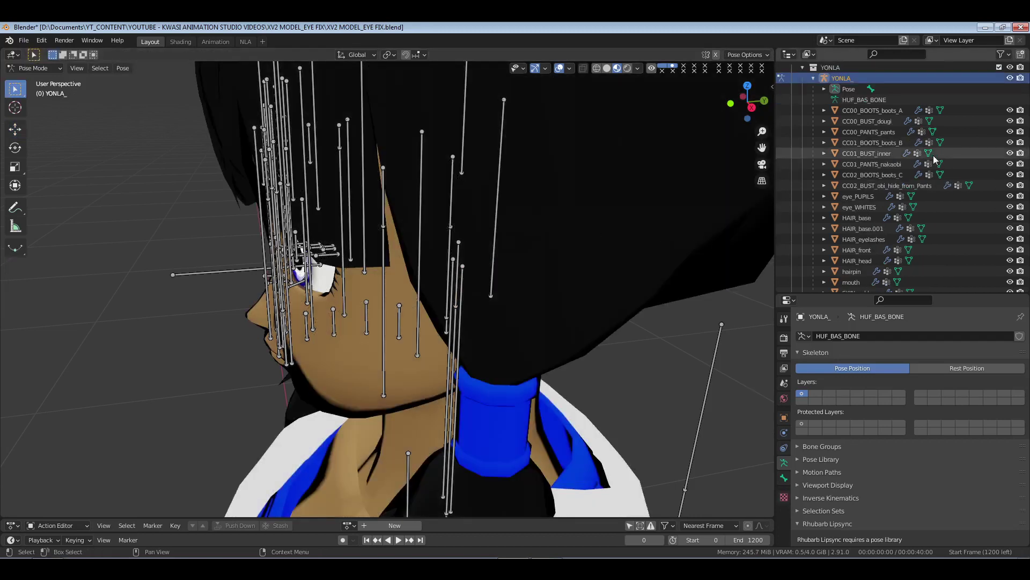
{"action": "left_click", "coordinate": [842, 100]}
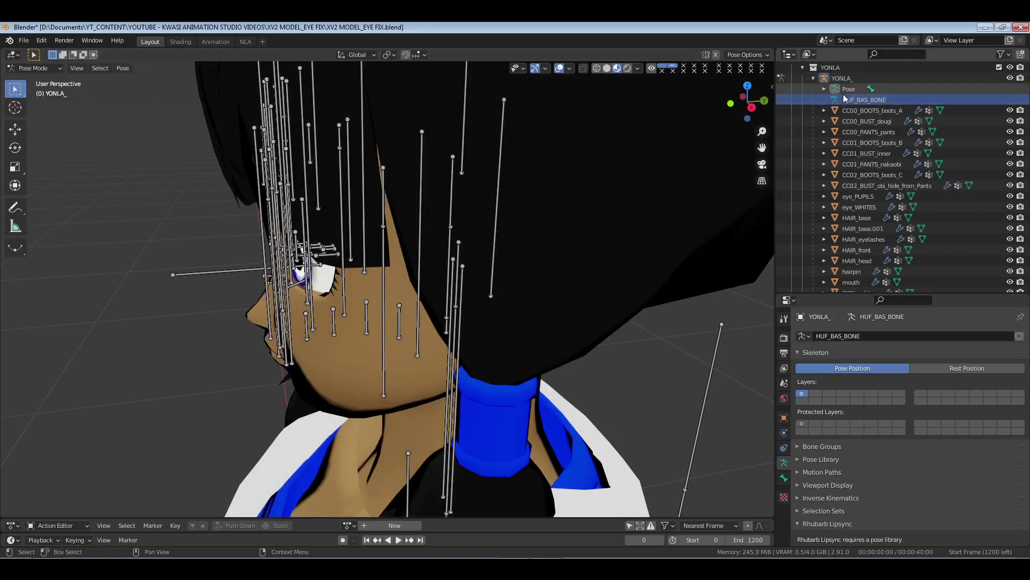
{"action": "key", "text": "Tab"}
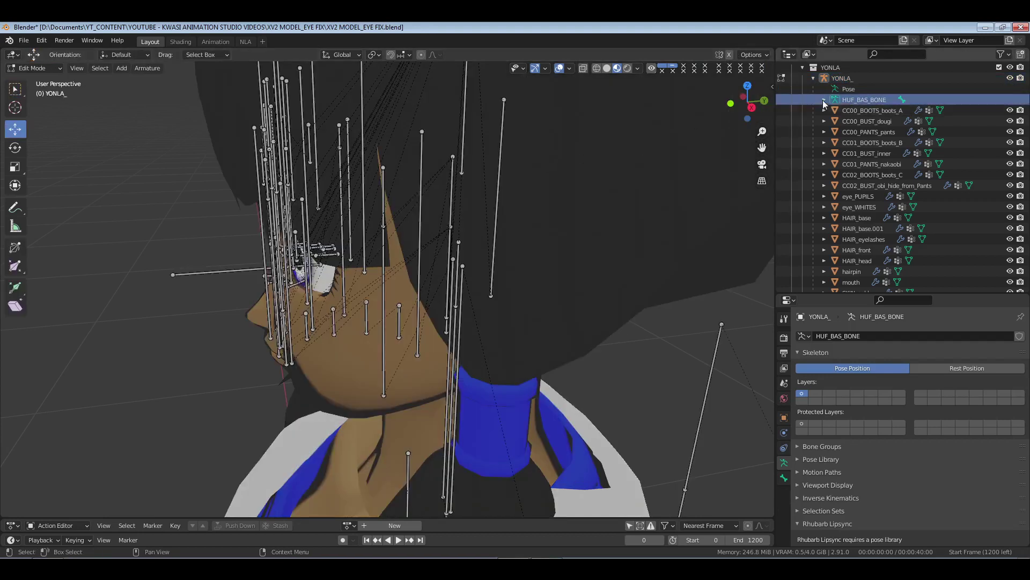
{"action": "left_click", "coordinate": [825, 101], "text": "shift"}
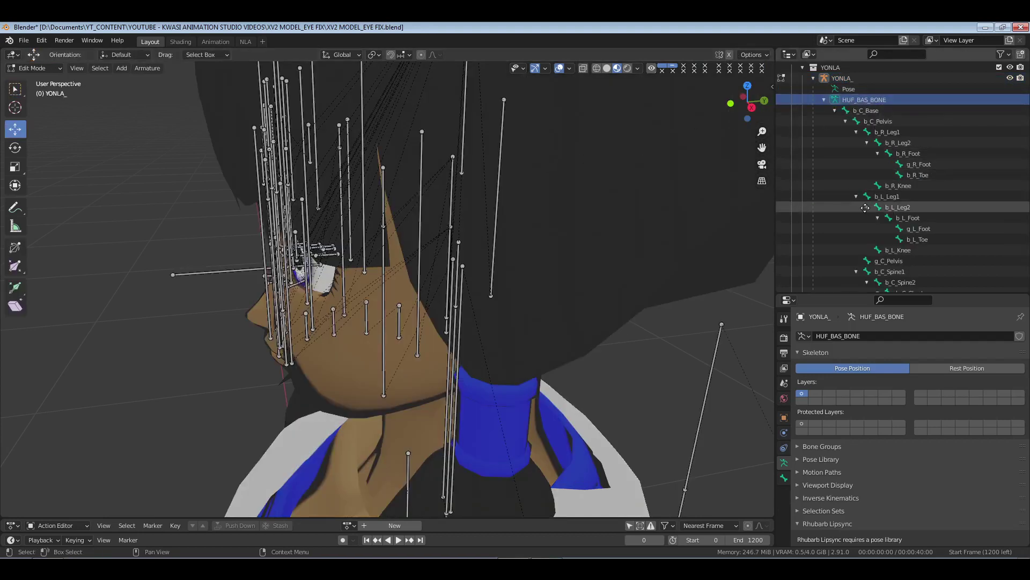
{"action": "scroll", "coordinate": [848, 142], "scroll_direction": "up", "scroll_amount": 2}
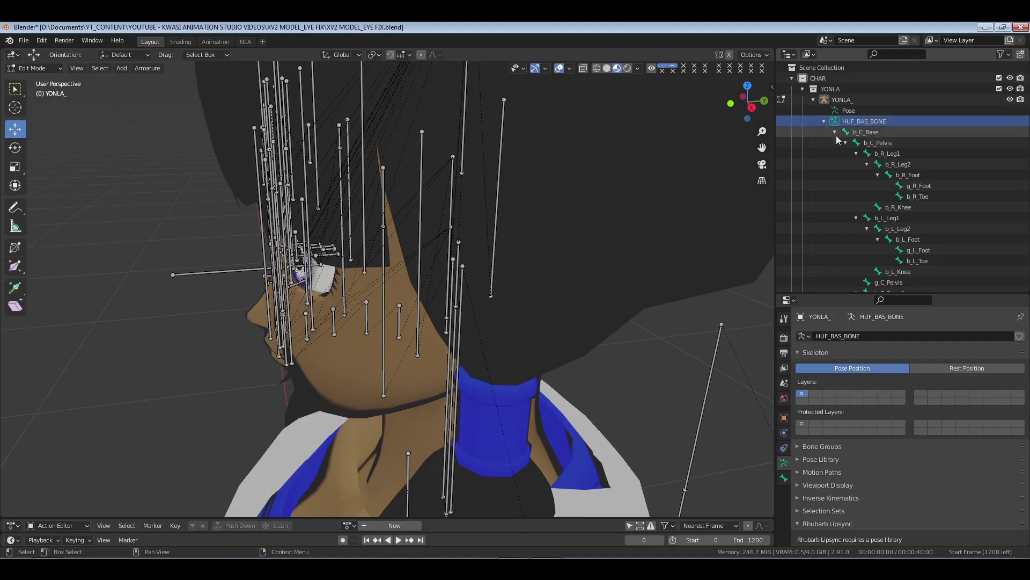
- Collapse the leg and shoulder branches of the bone hierarchy and select the b_C_Head bone
{"action": "left_click", "coordinate": [846, 143]}
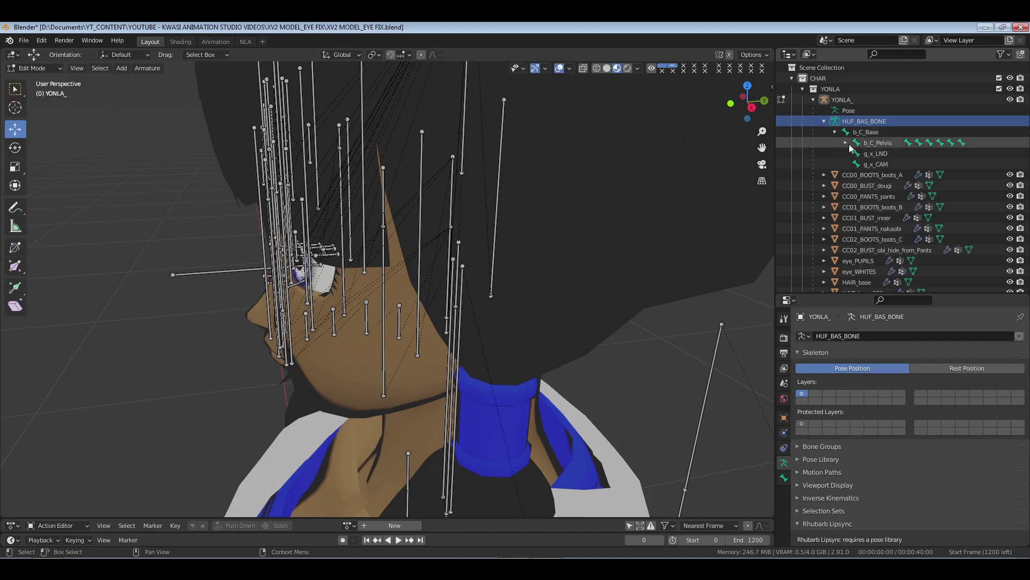
{"action": "left_click", "coordinate": [846, 143]}
{"action": "left_click", "coordinate": [856, 154]}
{"action": "left_click", "coordinate": [857, 164]}
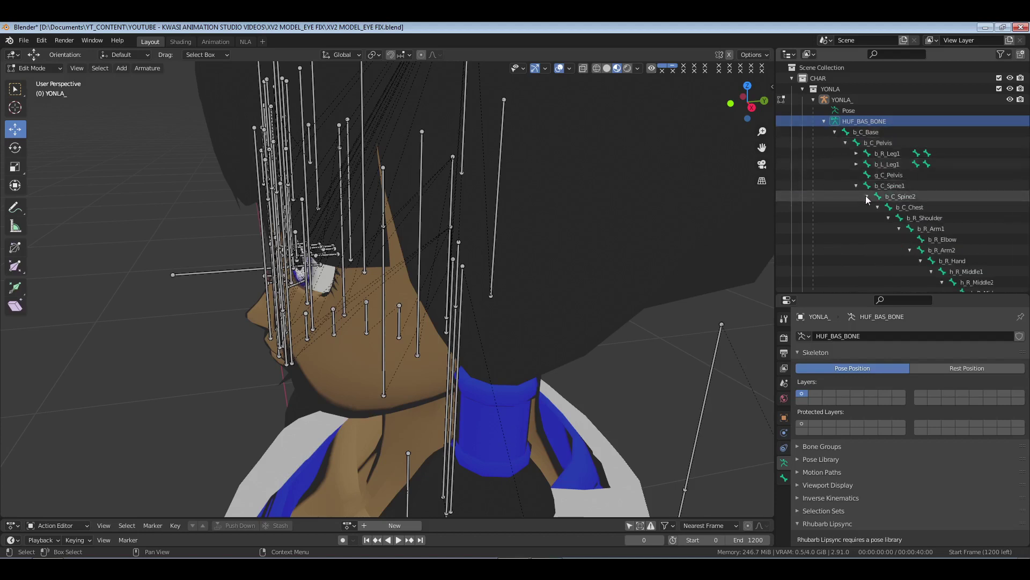
{"action": "left_click", "coordinate": [888, 218]}
{"action": "left_click", "coordinate": [889, 229]}
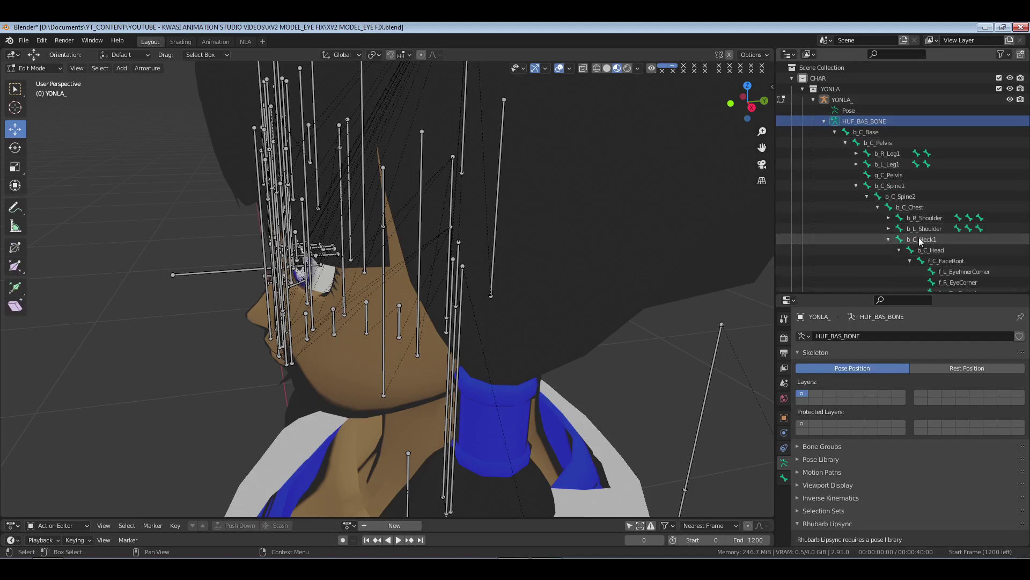
{"action": "scroll", "coordinate": [907, 214], "scroll_direction": "down", "scroll_amount": 3}
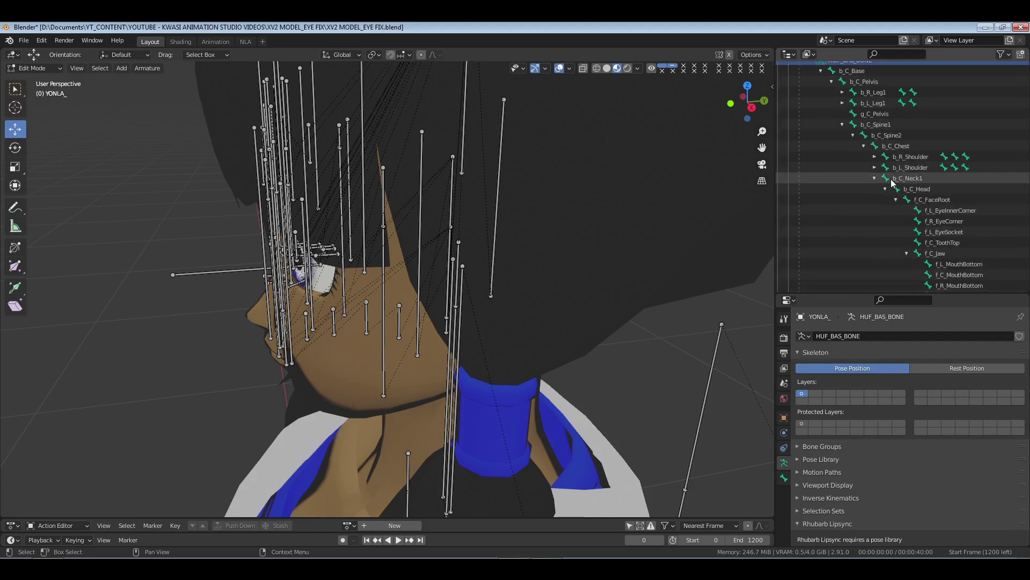
{"action": "left_click", "coordinate": [918, 189]}
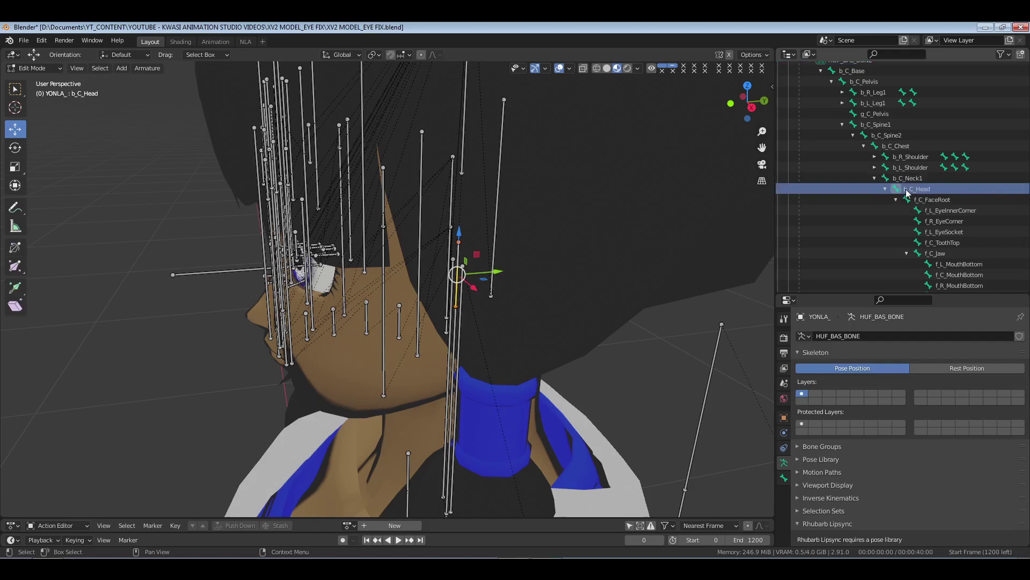
- Snap the 3D cursor to the selected b_C_Head bone
{"action": "middle_click_drag", "start_coordinate": [472, 257], "coordinate": [514, 293]}
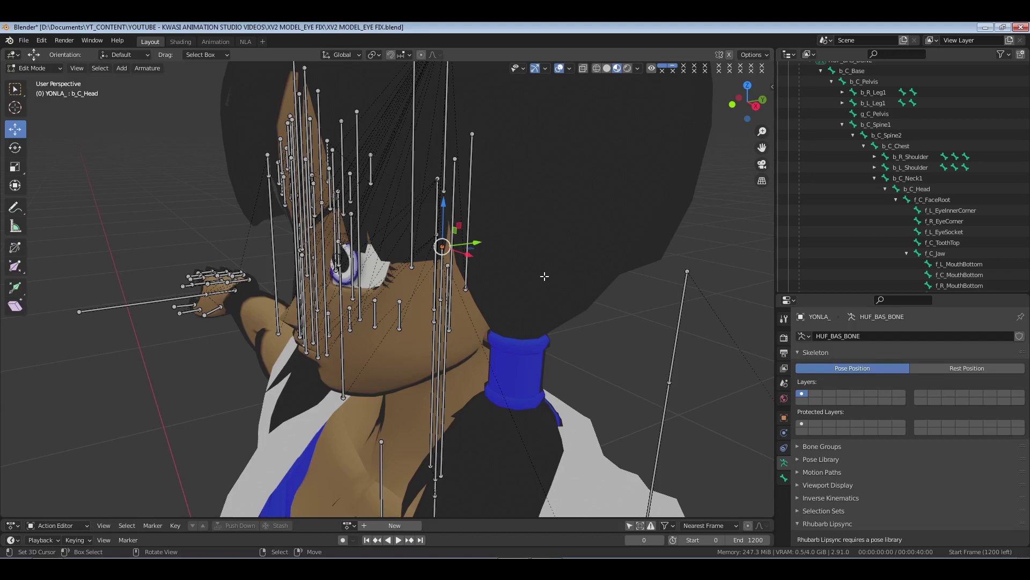
{"action": "key", "text": "shift+s"}
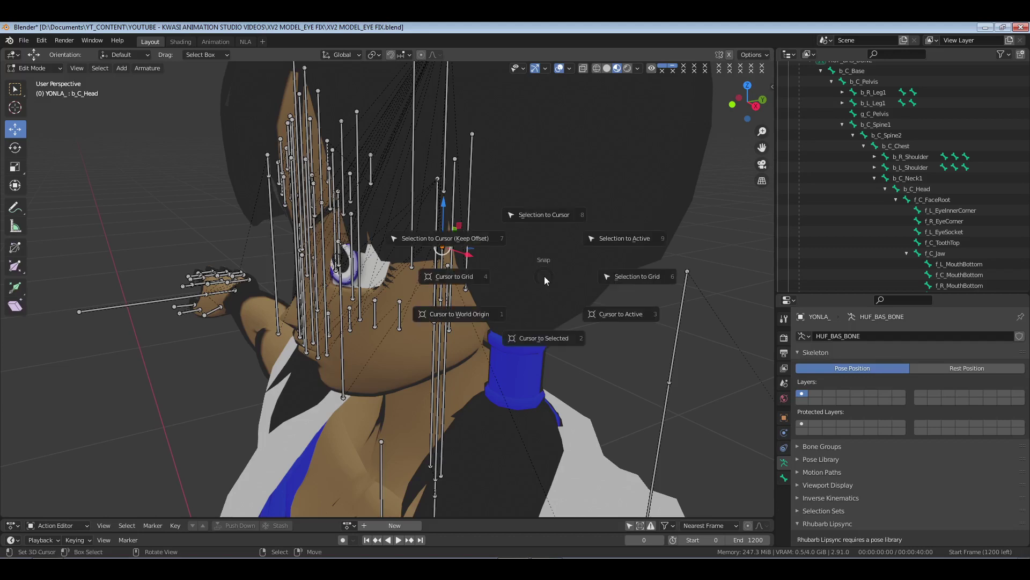
{"action": "key", "text": "2"}
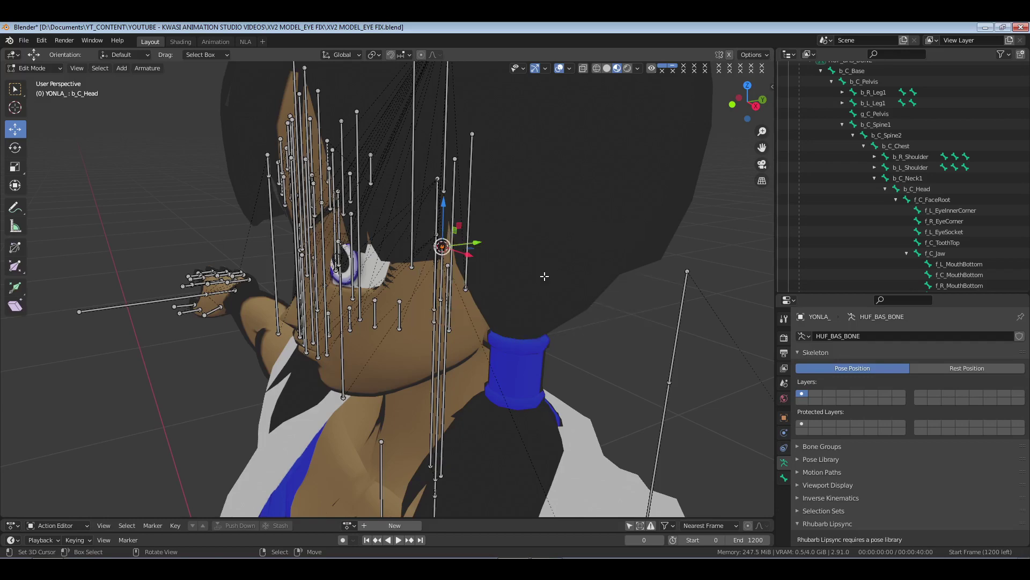
{"action": "key", "text": "shift+s"}
{"action": "key", "text": "Escape"}
{"action": "middle_click_drag", "start_coordinate": [544, 276], "coordinate": [496, 298]}
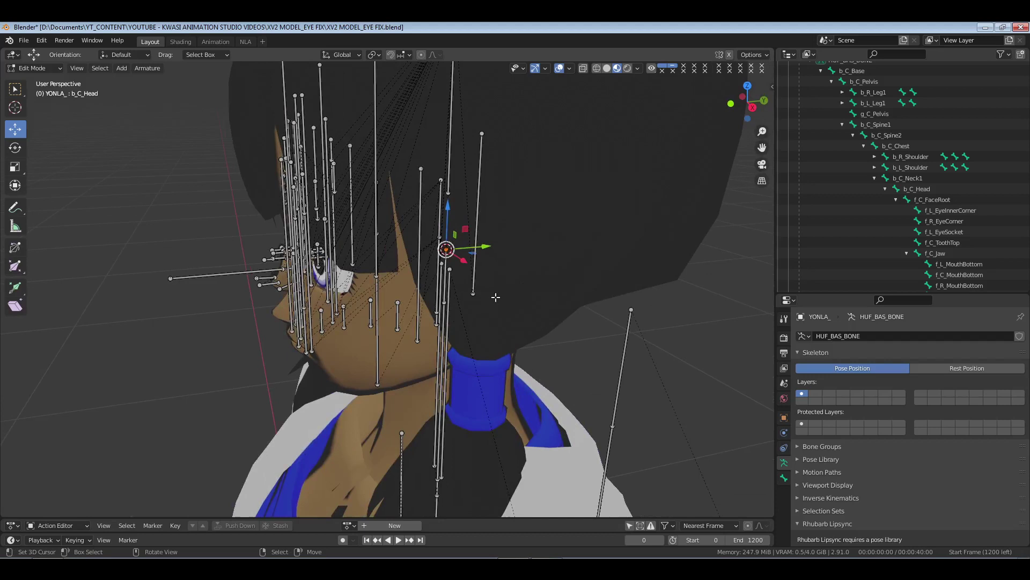
- Add a new bone at the 3D cursor and lower its tip about 0.93 m along the Z axis
{"action": "key", "text": "shift"}
{"action": "key", "text": "shift+a"}
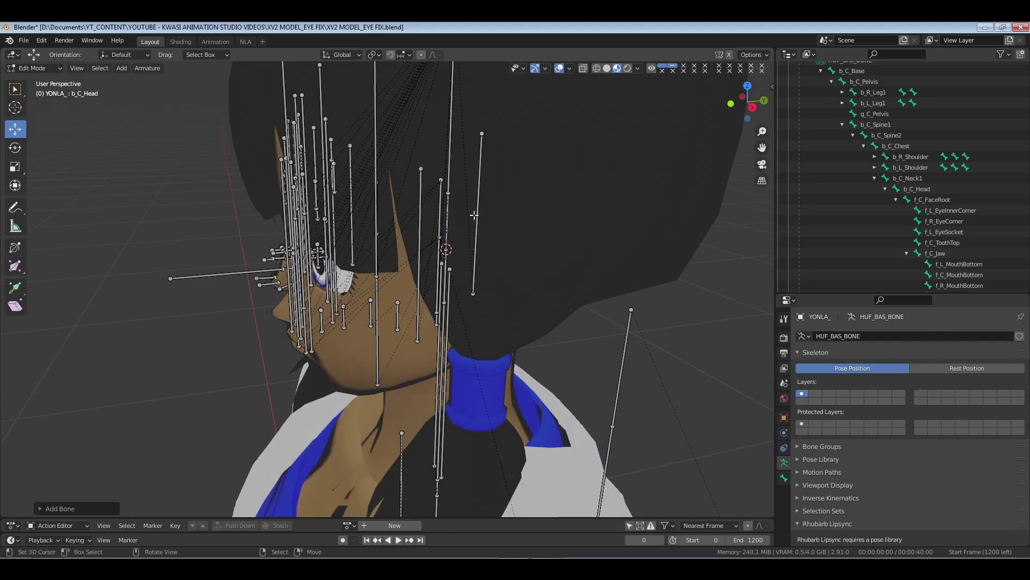
{"action": "right_click", "coordinate": [449, 221]}
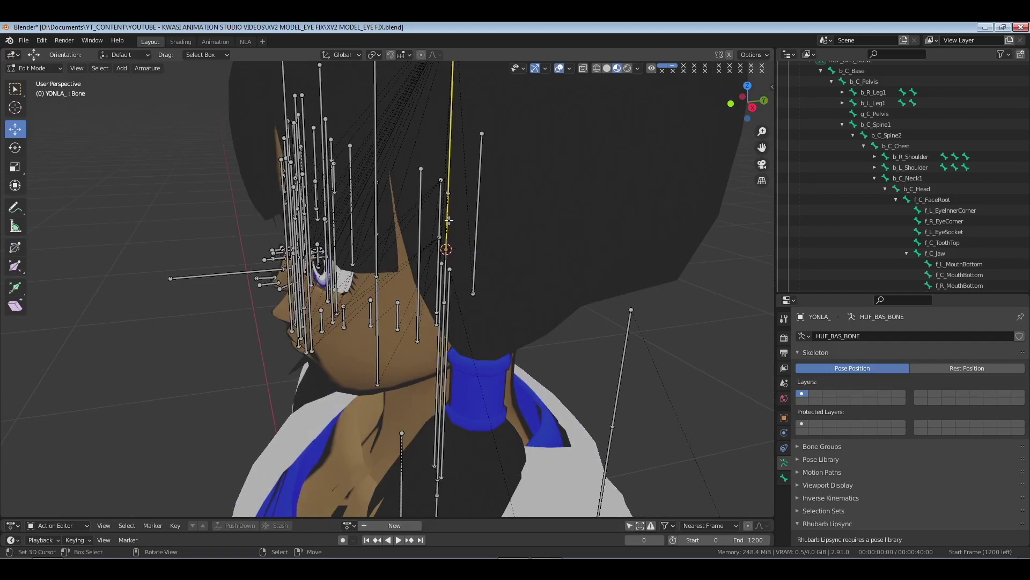
{"action": "scroll", "coordinate": [472, 180], "scroll_direction": "down", "scroll_amount": 14}
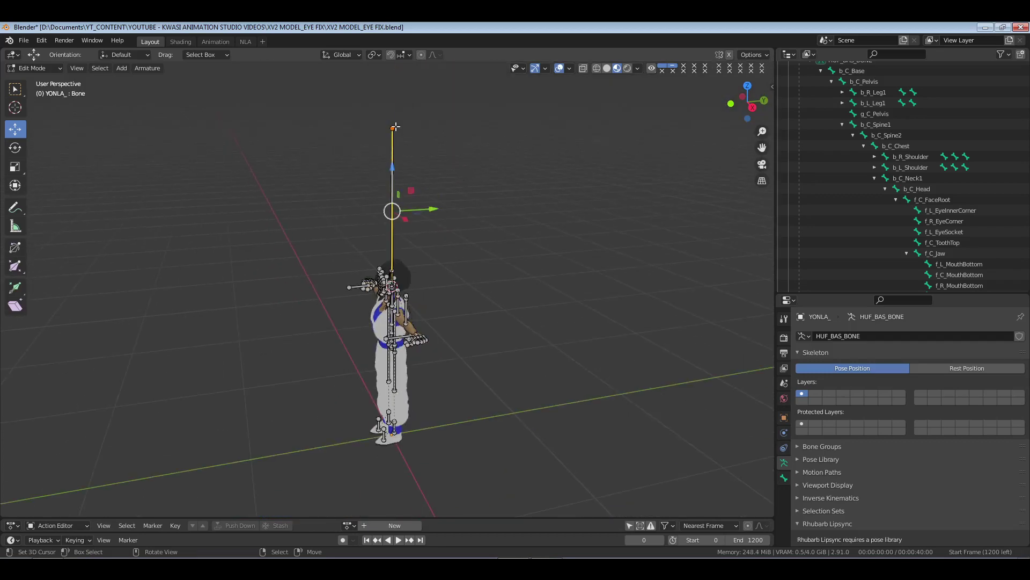
{"action": "right_click", "coordinate": [395, 127]}
{"action": "left_click_drag", "start_coordinate": [392, 83], "coordinate": [391, 219]}
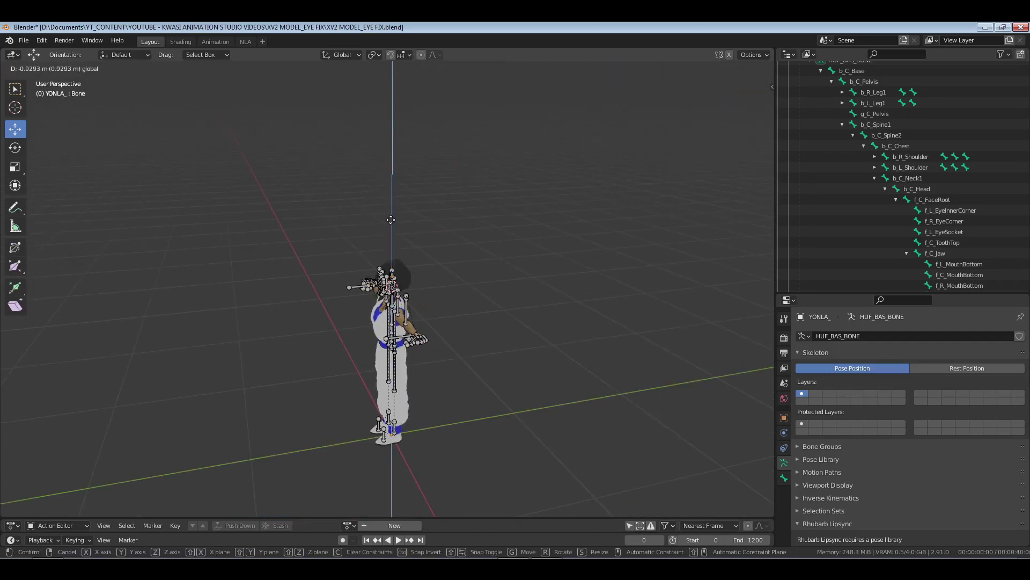
{"action": "left_click", "coordinate": [394, 222]}
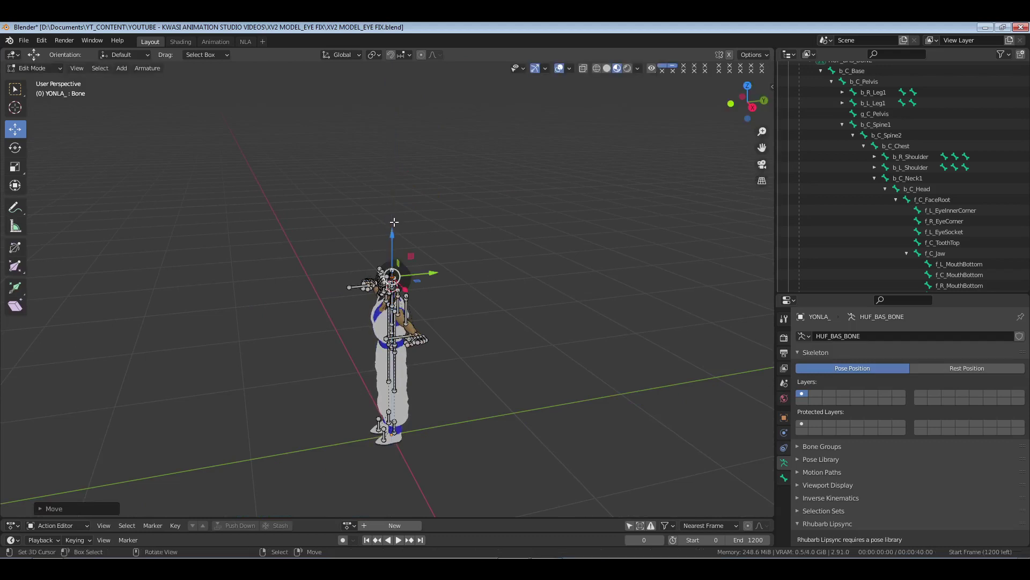
- Shorten the new bone further by lowering its tip along the Z axis inside the head
{"action": "scroll", "coordinate": [394, 222], "scroll_direction": "up", "scroll_amount": 10}
{"action": "scroll", "coordinate": [394, 221], "scroll_direction": "down", "scroll_amount": 6}
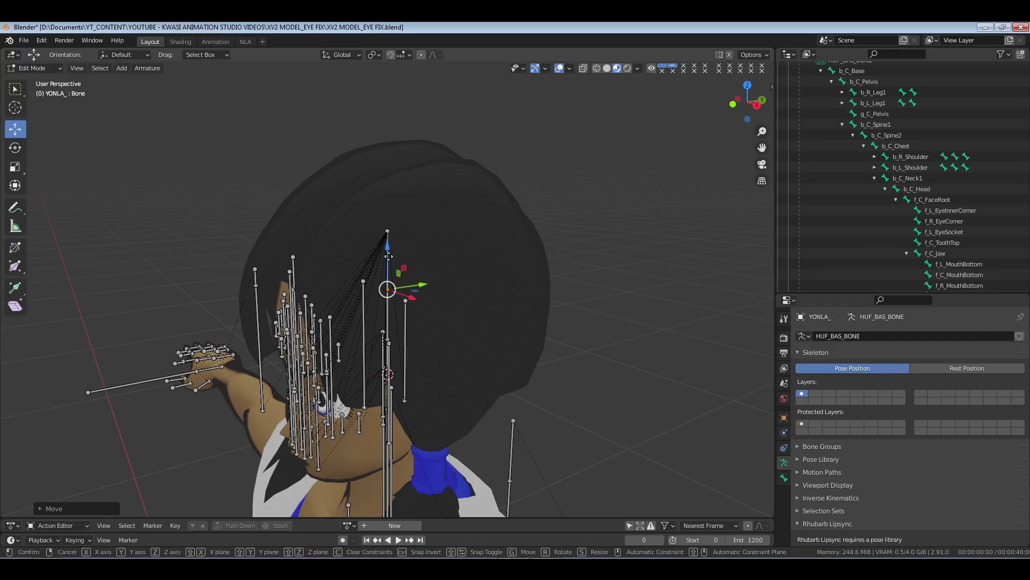
{"action": "key", "text": "g"}
{"action": "key", "text": "z"}
{"action": "left_click", "coordinate": [406, 355]}
{"action": "scroll", "coordinate": [406, 356], "scroll_direction": "up", "scroll_amount": 5}
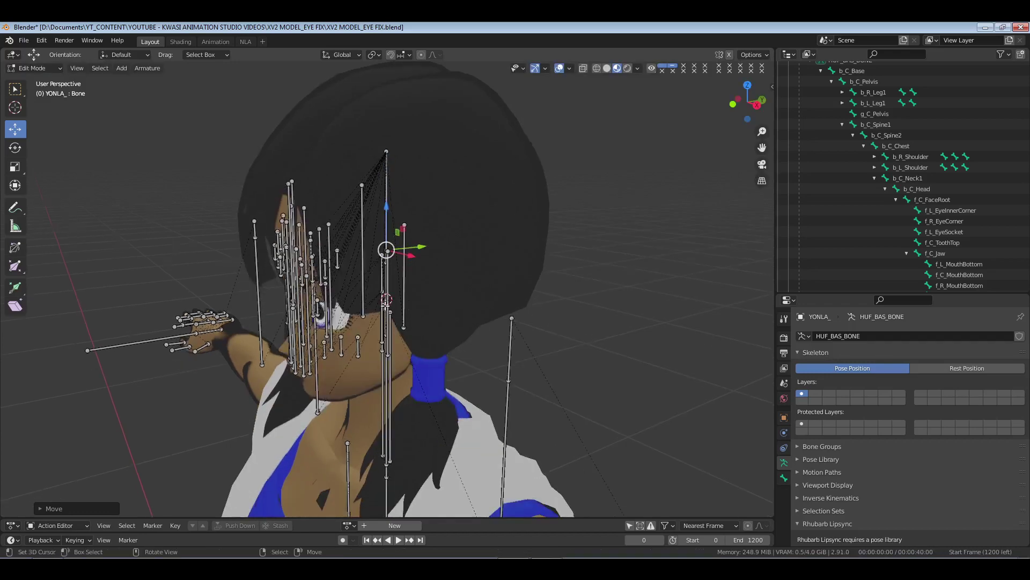
- Move the whole new bone forward along the Y axis, in front of the b_C_Head bone
{"action": "middle_click_drag", "start_coordinate": [415, 287], "coordinate": [440, 265]}
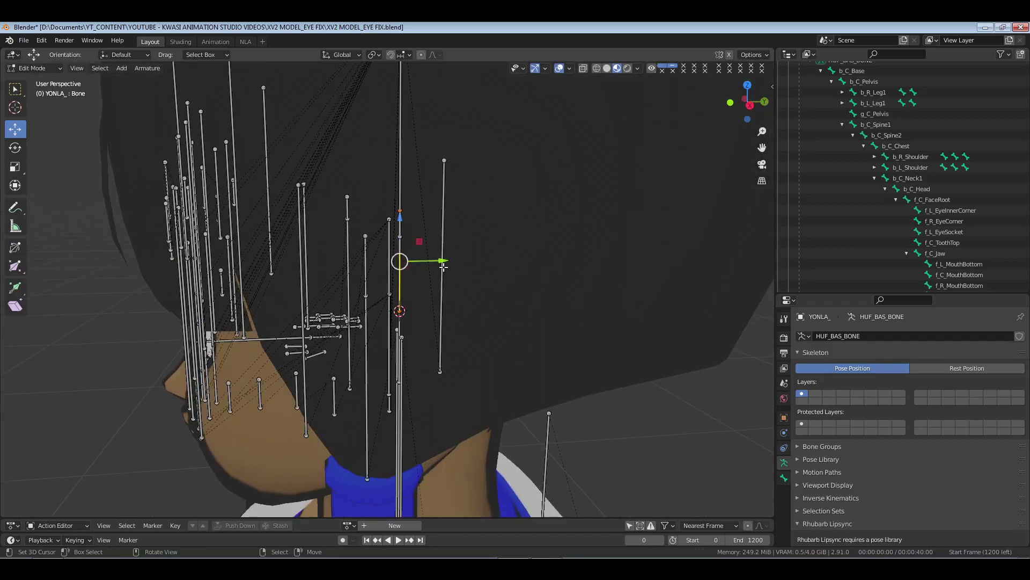
{"action": "key", "text": "g"}
{"action": "key", "text": "y"}
{"action": "left_click", "coordinate": [402, 273]}
{"action": "key", "text": "KP_3"}
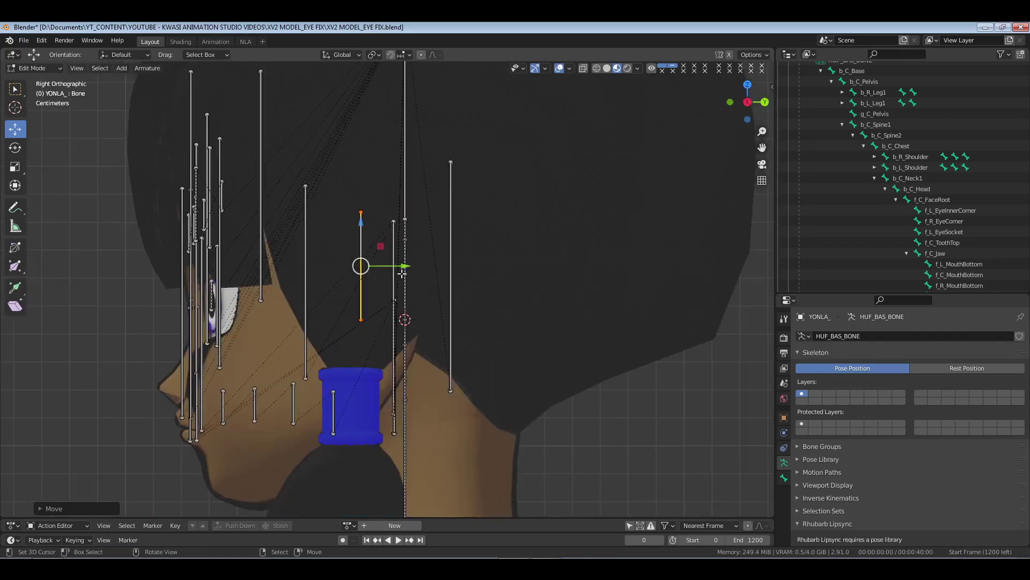
{"action": "key", "text": "g"}
{"action": "key", "text": "y"}
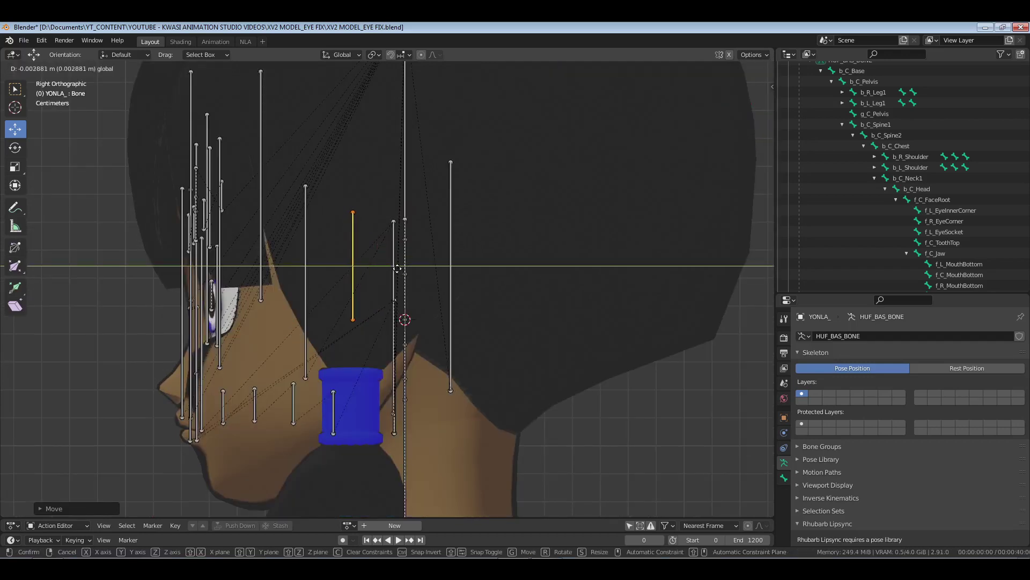
{"action": "left_click", "coordinate": [315, 312]}
- Nudge the new bone vertically in the front view and compare its position with the b_C_Head bone
{"action": "key", "text": "KP_1"}
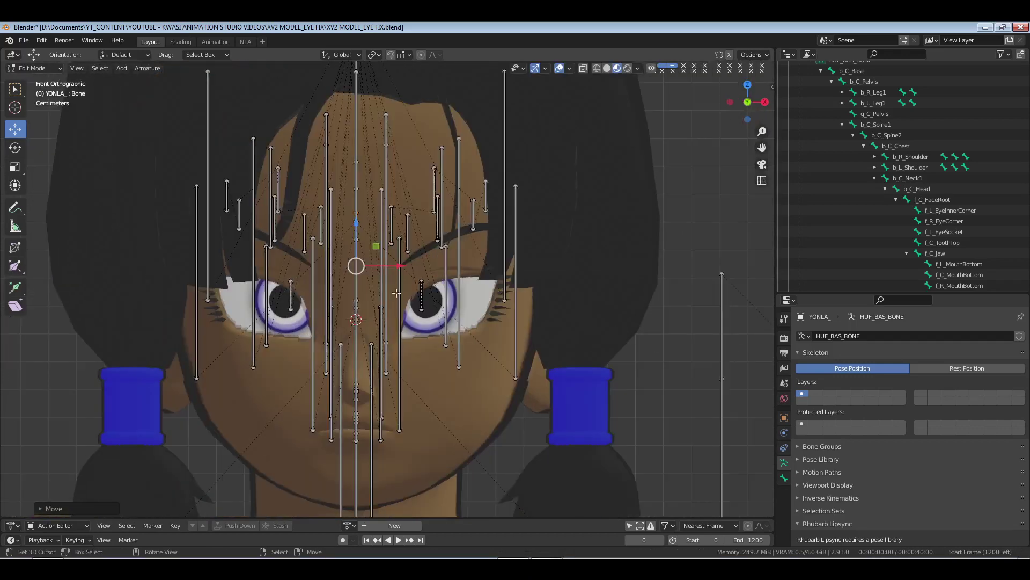
{"action": "key", "text": "g"}
{"action": "key", "text": "z"}
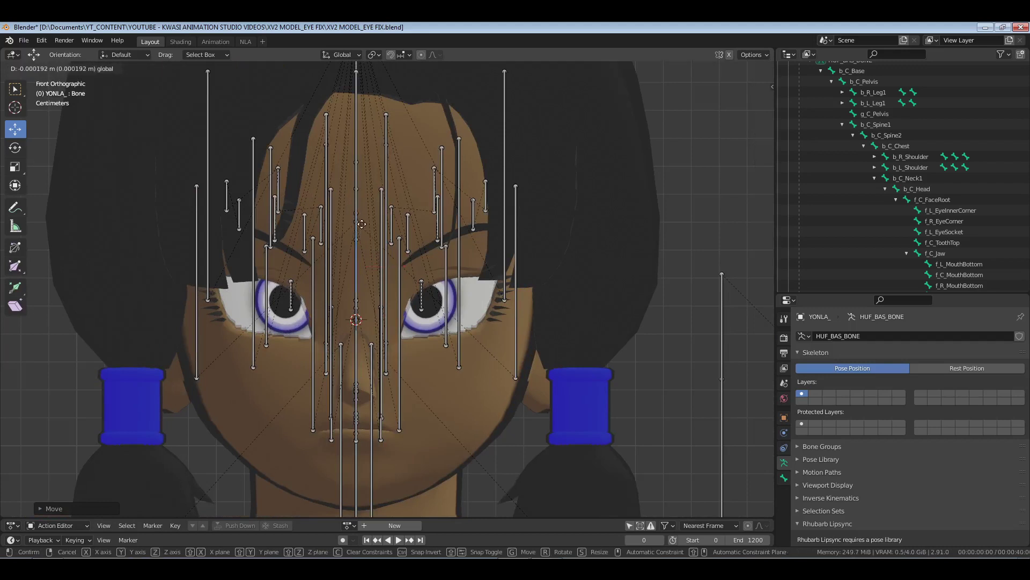
{"action": "left_click_drag", "start_coordinate": [362, 224], "coordinate": [361, 223]}
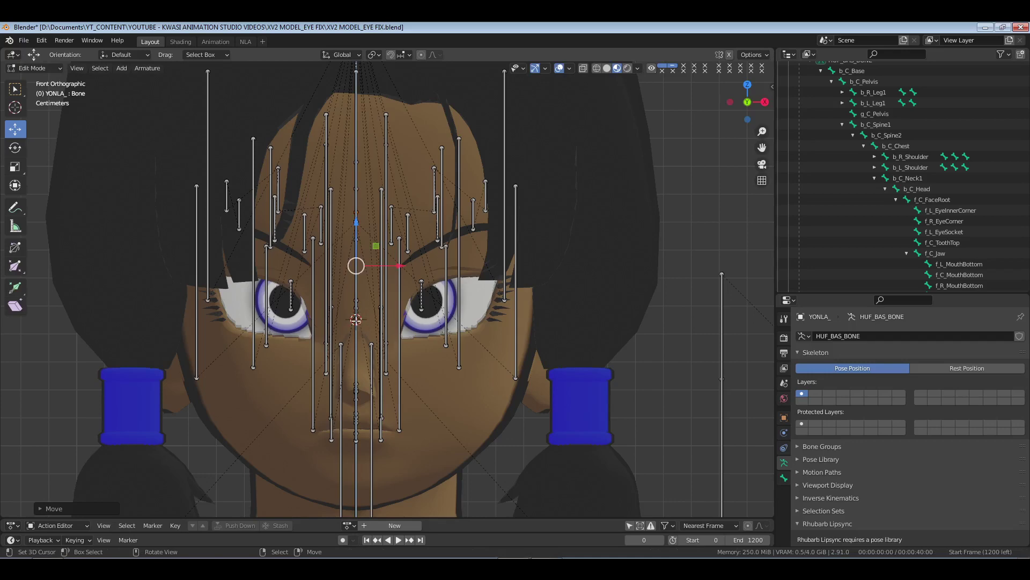
{"action": "left_click", "coordinate": [370, 320]}
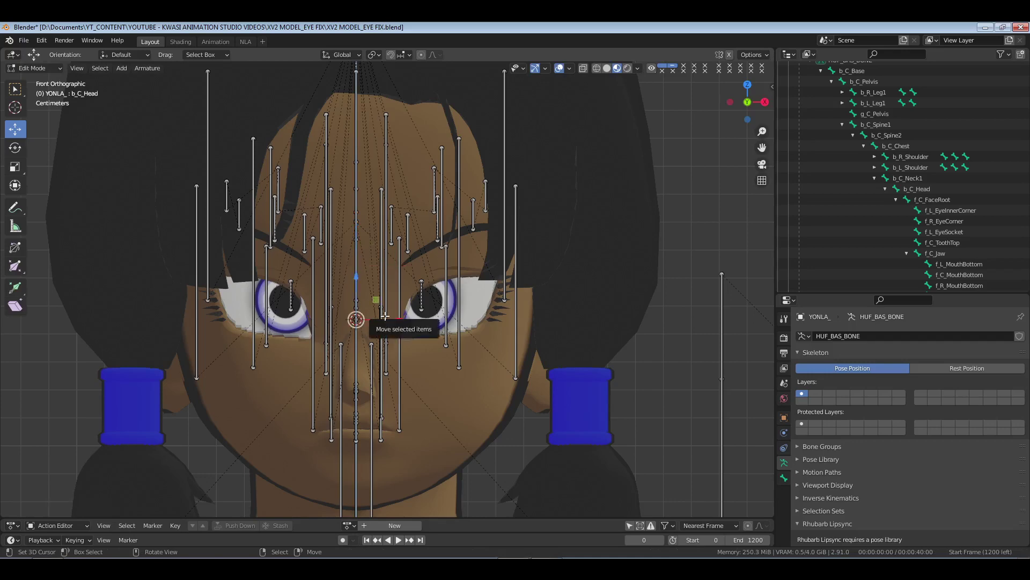
{"action": "middle_click_drag", "start_coordinate": [385, 317], "coordinate": [351, 319]}
{"action": "left_click", "coordinate": [356, 328]}
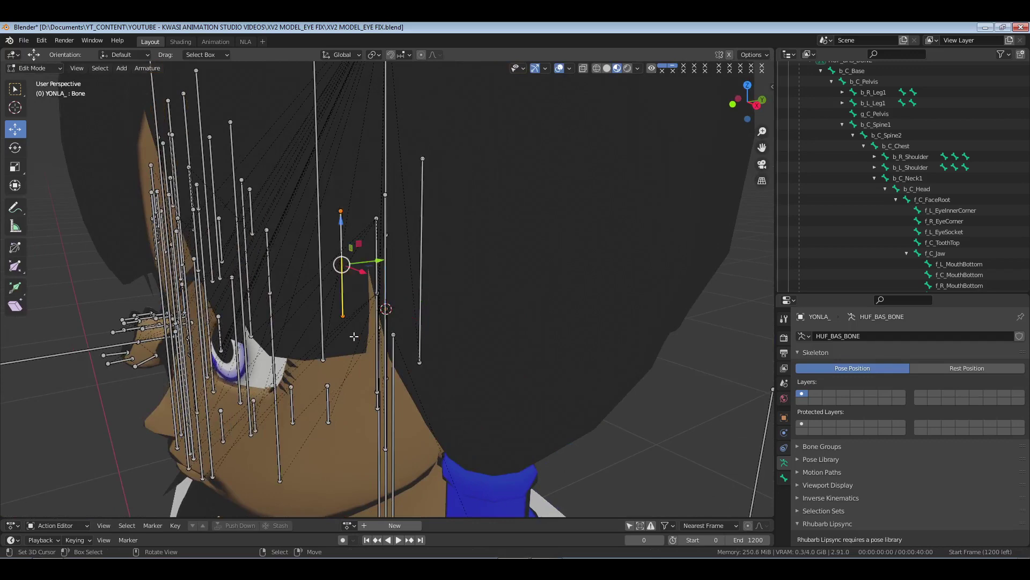
- Reselect the whole new bone and fine-tune its placement on the face's centre line in the front view
{"action": "left_click", "coordinate": [342, 318]}
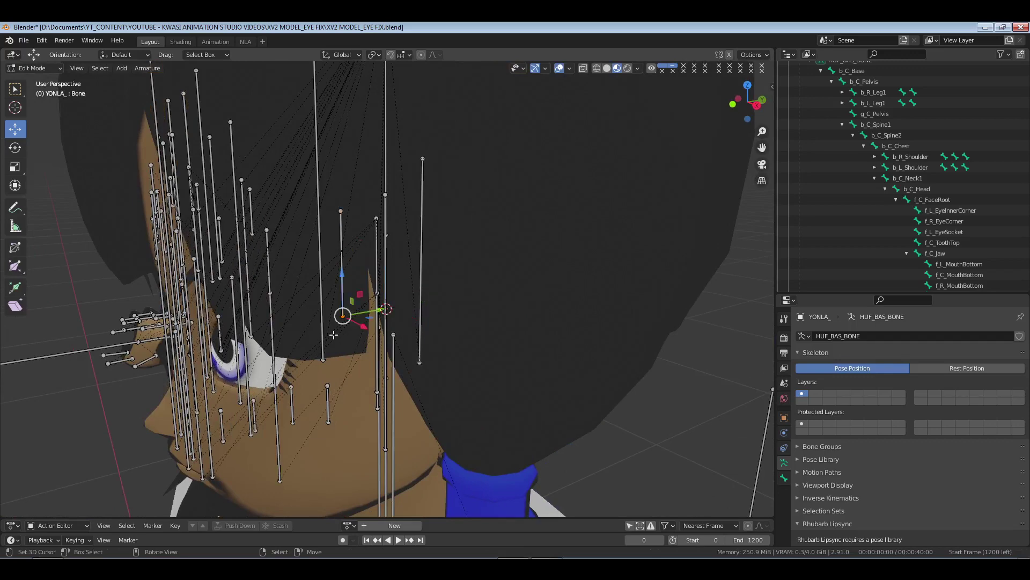
{"action": "key", "text": "KP_1"}
{"action": "middle_click_drag", "start_coordinate": [425, 275], "coordinate": [357, 288]}
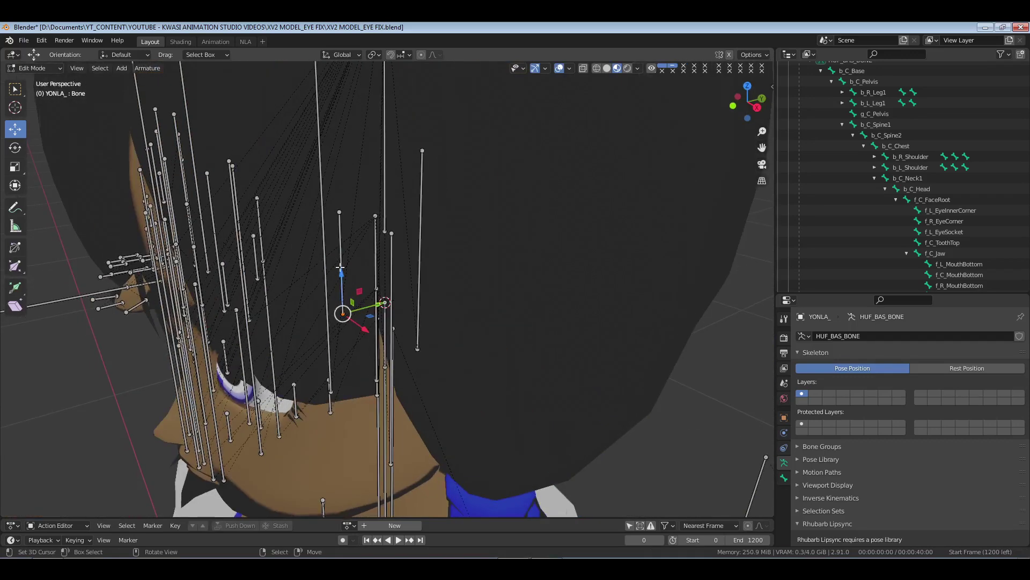
{"action": "right_click", "coordinate": [337, 283]}
{"action": "key", "text": "KP_1"}
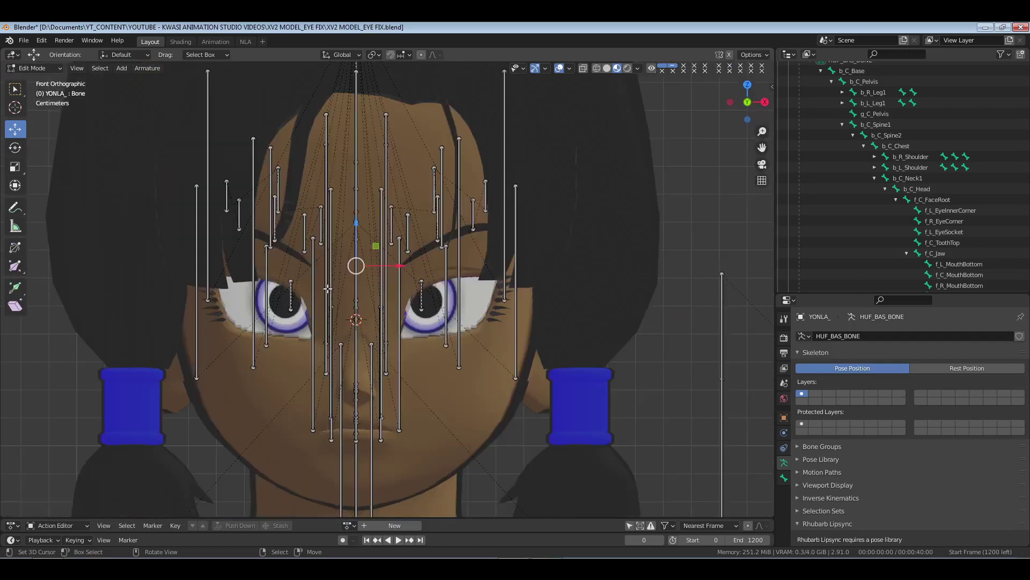
{"action": "key", "text": "g"}
{"action": "left_click", "coordinate": [358, 220]}
{"action": "middle_click_drag", "start_coordinate": [359, 220], "coordinate": [437, 266]}
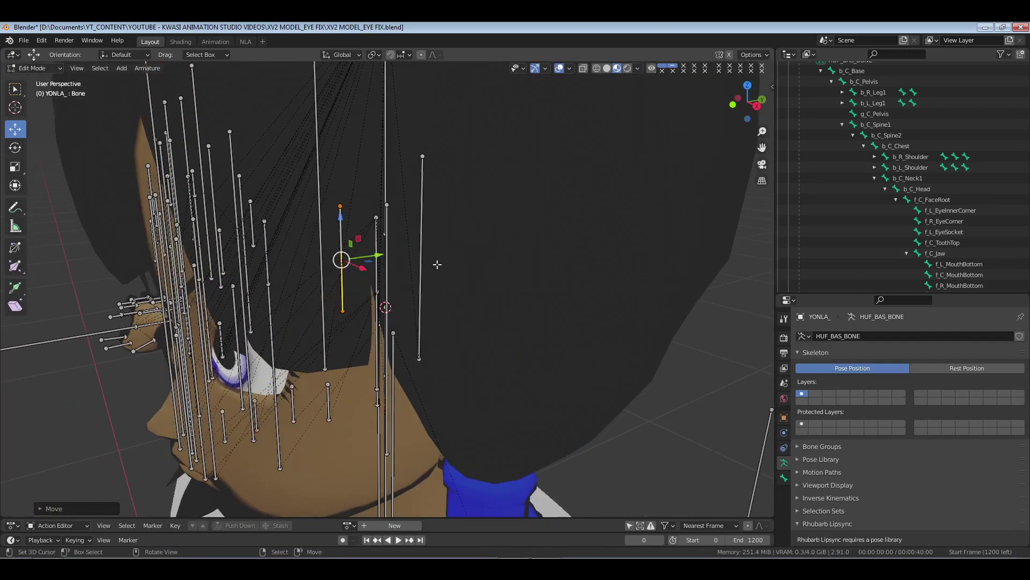
- Rename the new bone to b_C_EyeControl in its bone properties
{"action": "left_click", "coordinate": [784, 478]}
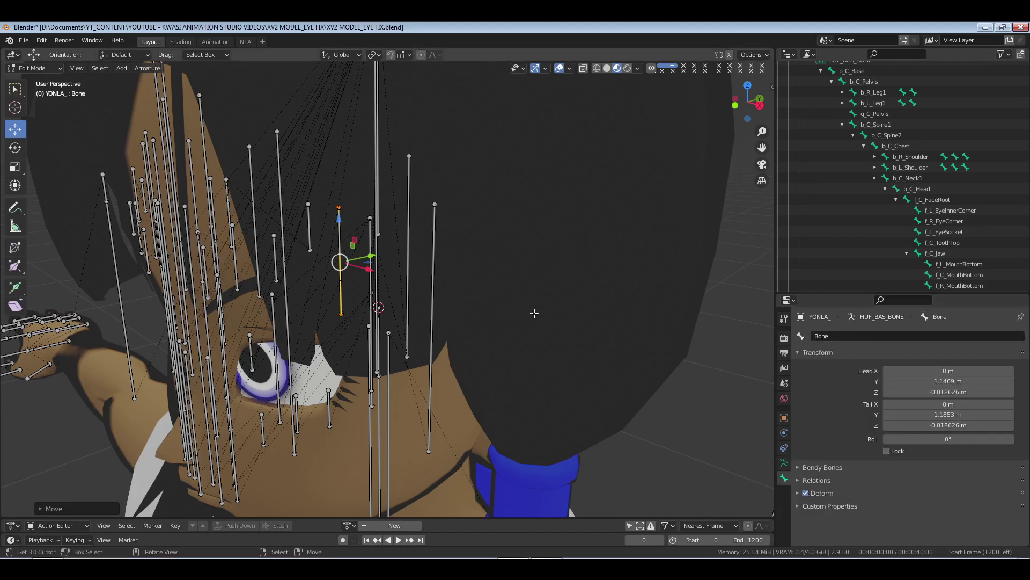
{"action": "double_click", "coordinate": [836, 339]}
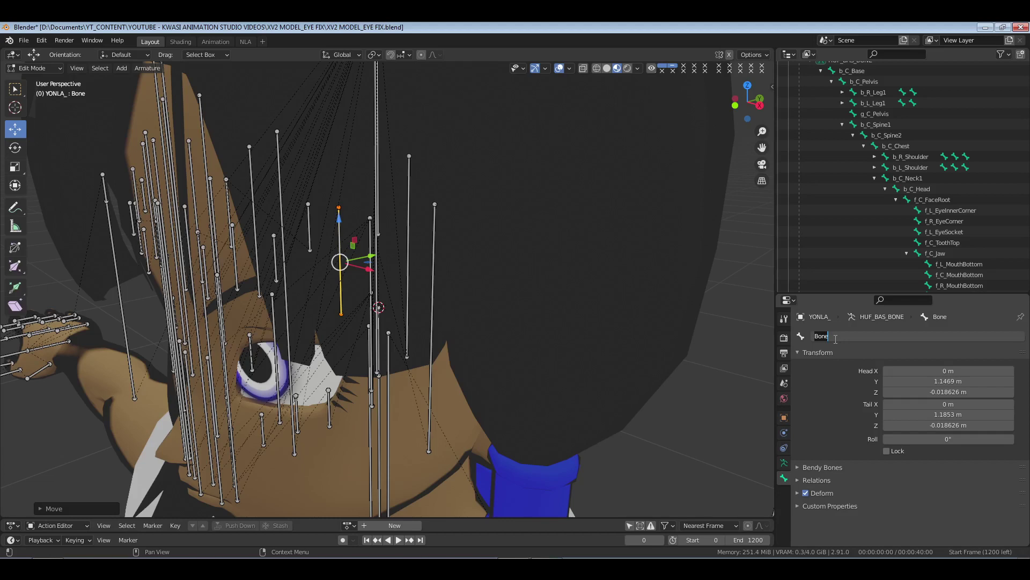
{"action": "type", "text": "_C_EyeControl"}
{"action": "key", "text": "Return"}
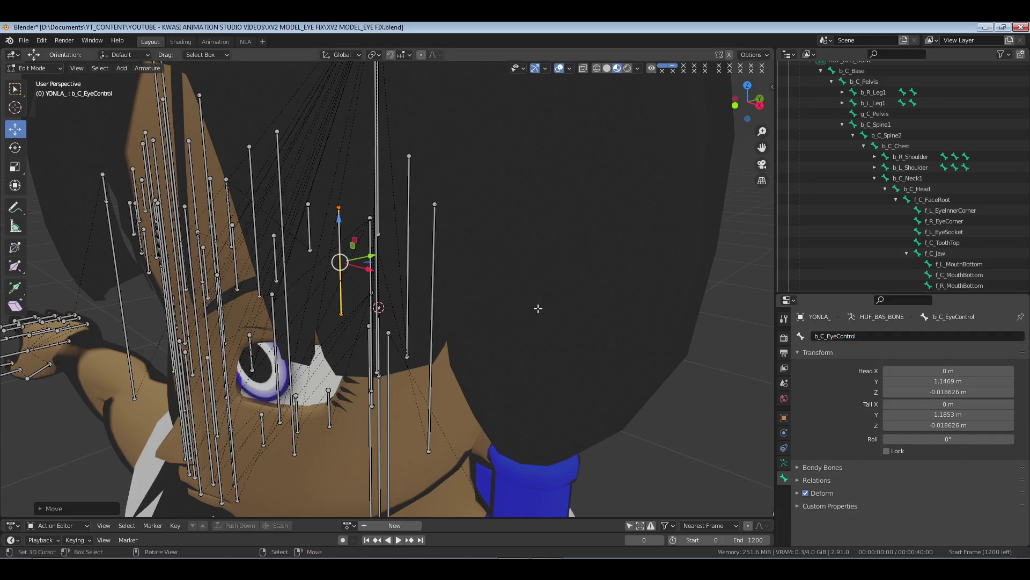
- Return to Object Mode, select the eye_PUPILS mesh and apply its object transforms, including location and rotation
{"action": "key", "text": "Tab"}
{"action": "scroll", "coordinate": [418, 308], "scroll_direction": "down", "scroll_amount": 5}
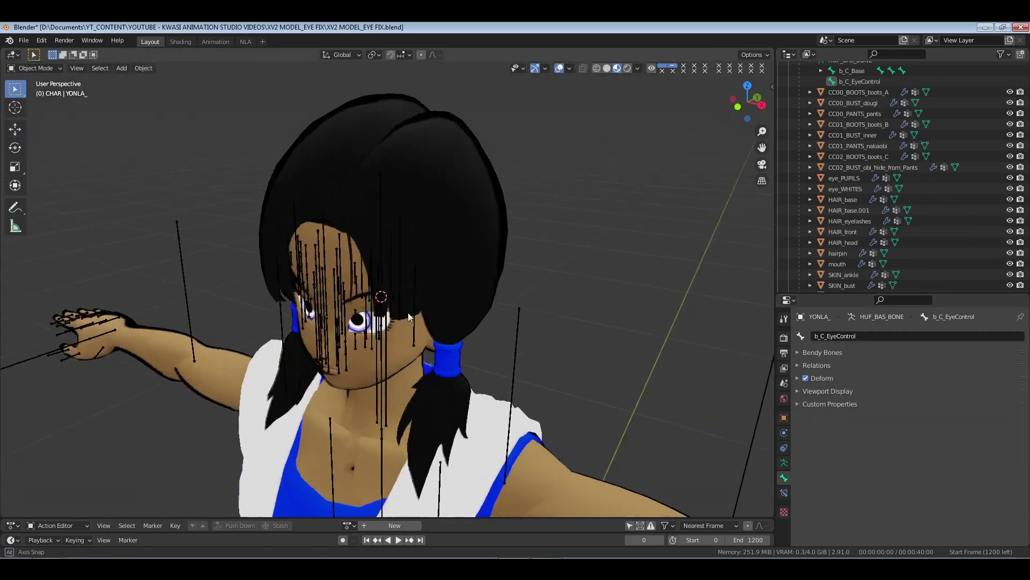
{"action": "scroll", "coordinate": [418, 312], "scroll_direction": "up", "scroll_amount": 5}
{"action": "middle_click_drag", "start_coordinate": [397, 299], "coordinate": [440, 277]}
{"action": "left_click", "coordinate": [437, 246]}
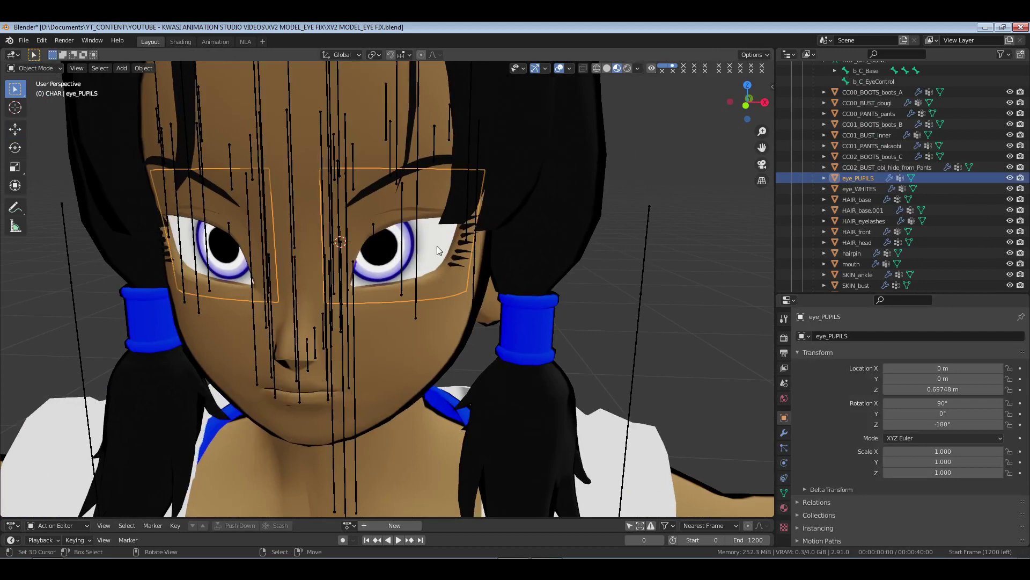
{"action": "scroll", "coordinate": [863, 177], "scroll_direction": "down", "scroll_amount": 1}
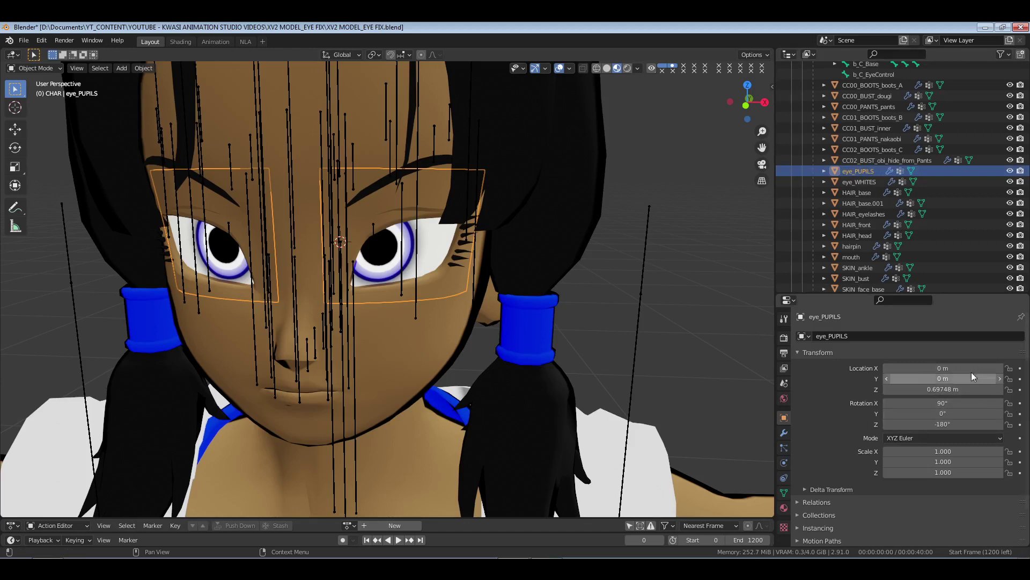
{"action": "key", "text": "ctrl+a"}
{"action": "left_click", "coordinate": [561, 283]}
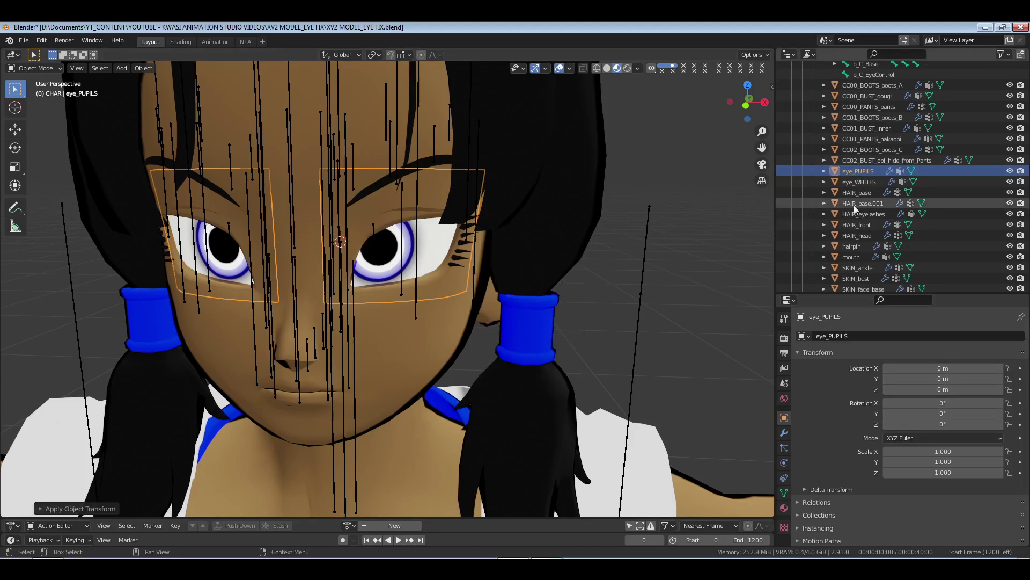
- Apply all transforms to the eye_WHITES mesh, and make eye_PUPILS the selected mesh again
{"action": "left_click", "coordinate": [860, 181]}
{"action": "key", "text": "ctrl+a"}
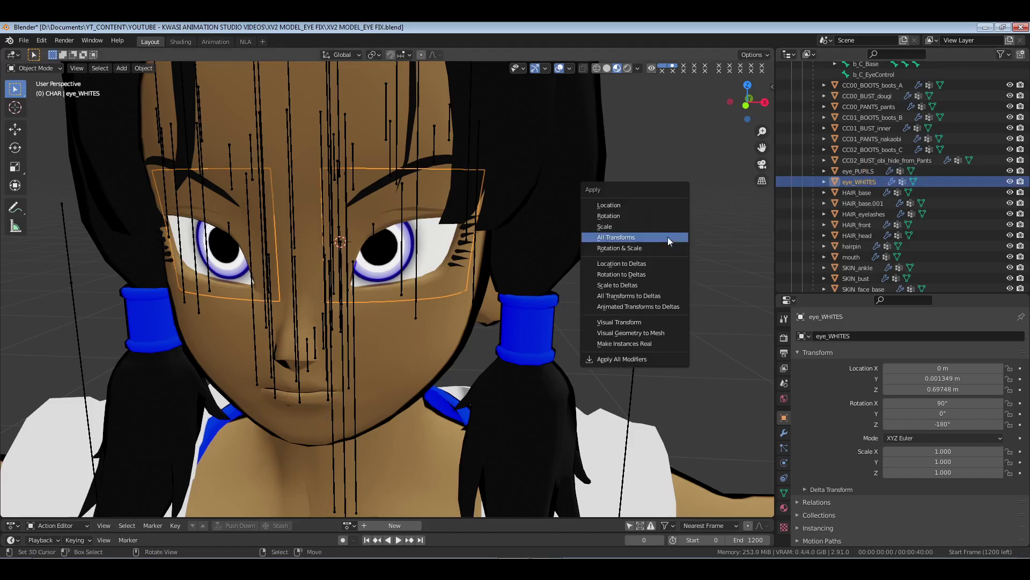
{"action": "left_click", "coordinate": [667, 236]}
{"action": "left_click", "coordinate": [856, 160]}
{"action": "left_click", "coordinate": [860, 170]}
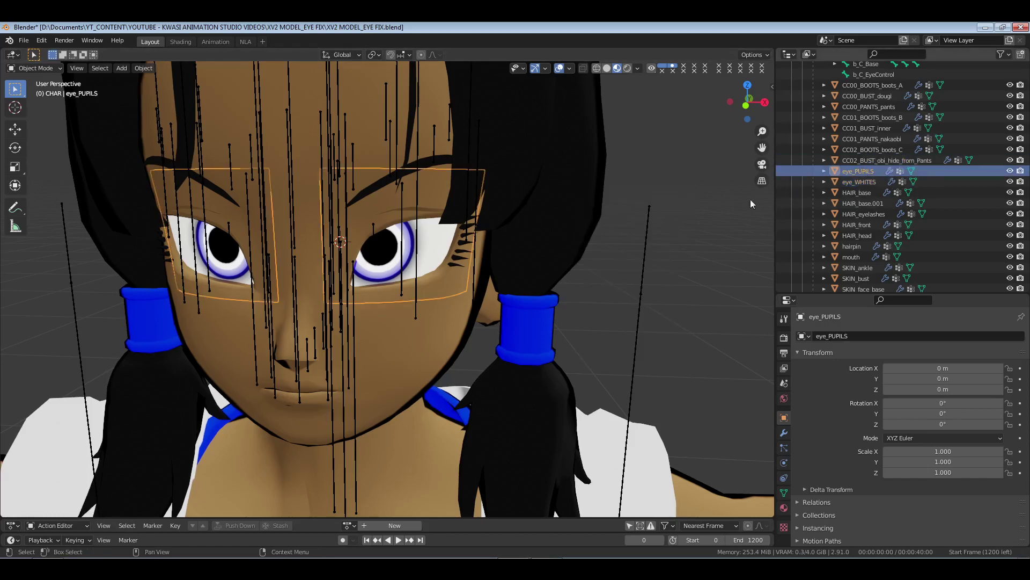
- Try rotating the eye_PUPILS mesh about the global Z axis
{"action": "middle_click_drag", "start_coordinate": [750, 203], "coordinate": [624, 304]}
{"action": "key", "text": "r"}
{"action": "key", "text": "z"}
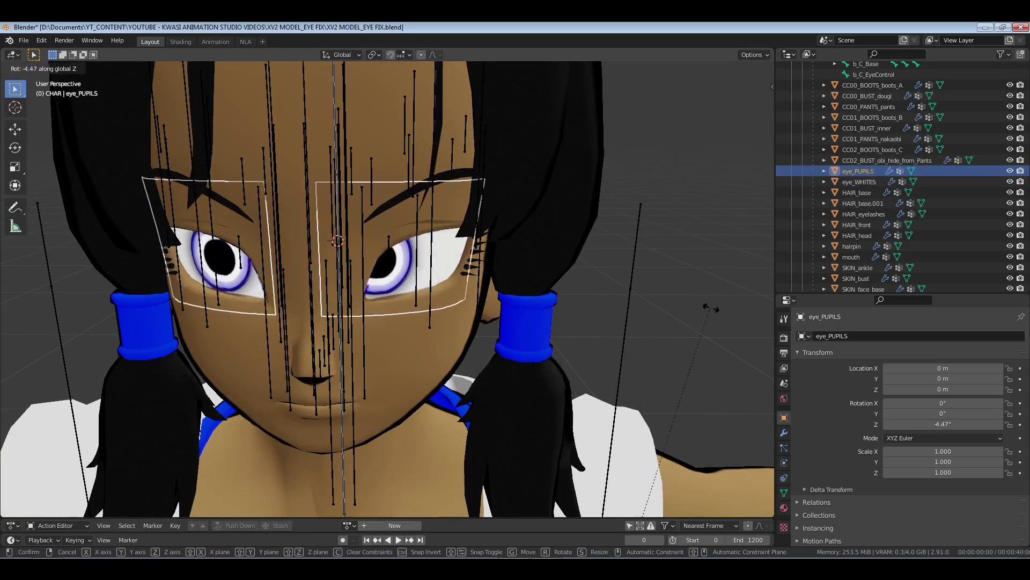
{"action": "right_click", "coordinate": [619, 315]}
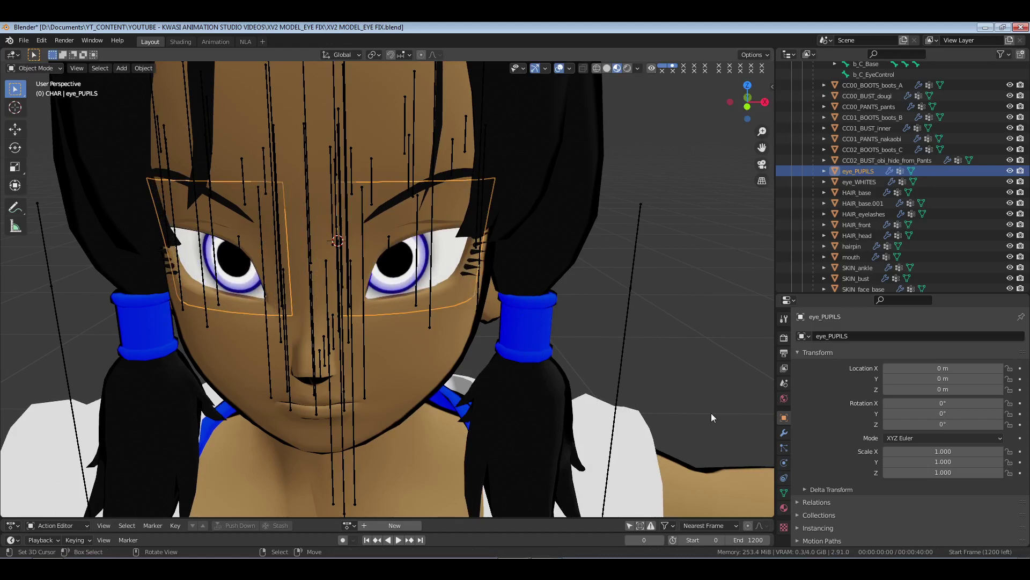
- Add a vertex group named b_C_EyeControl to eye_PUPILS and assign the mesh's vertices to it with weight 1.000
{"action": "left_click", "coordinate": [784, 492]}
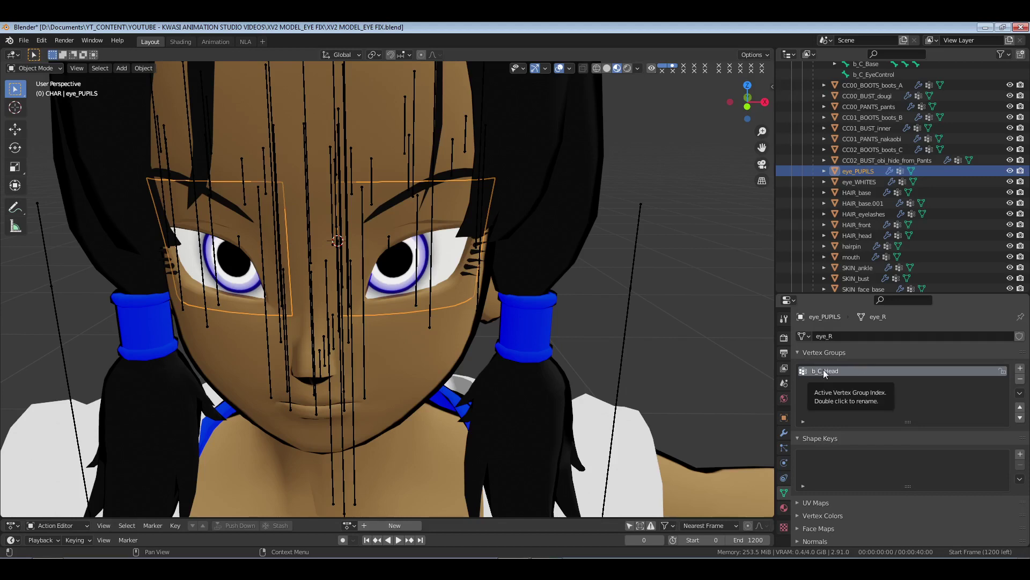
{"action": "left_click", "coordinate": [1020, 368]}
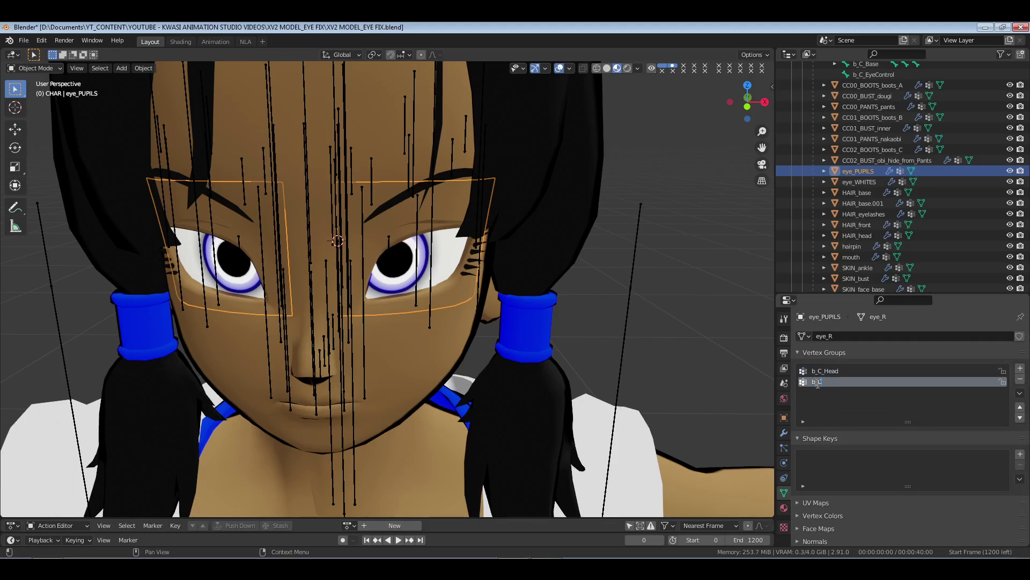
{"action": "key", "text": "BackSpace"}
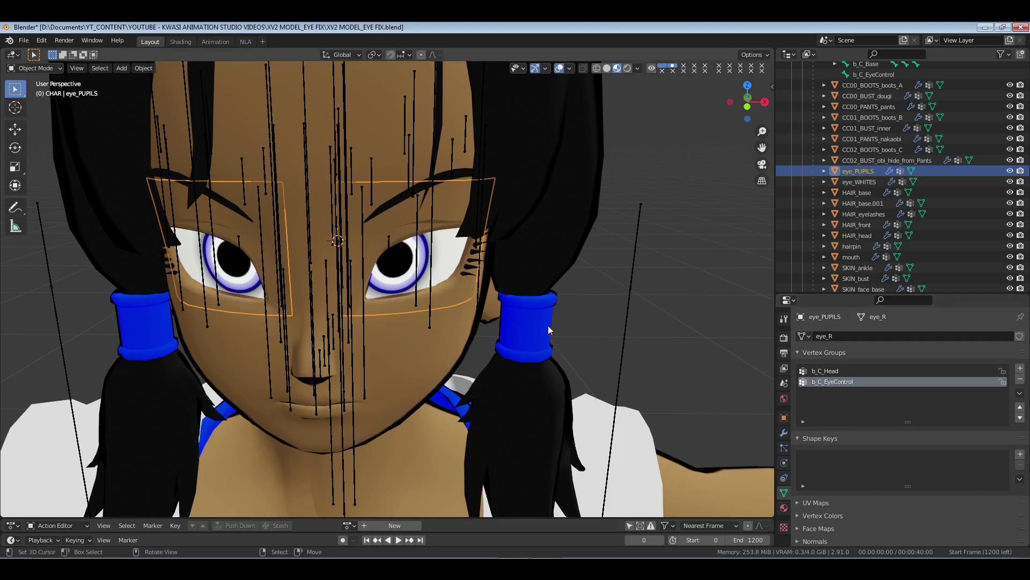
{"action": "key", "text": "Tab"}
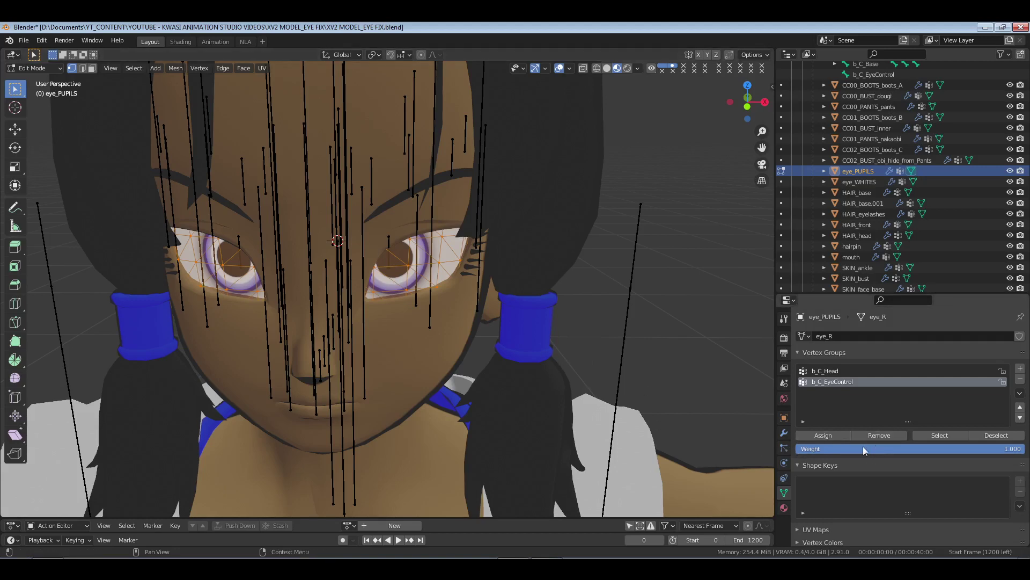
{"action": "key", "text": "Tab"}
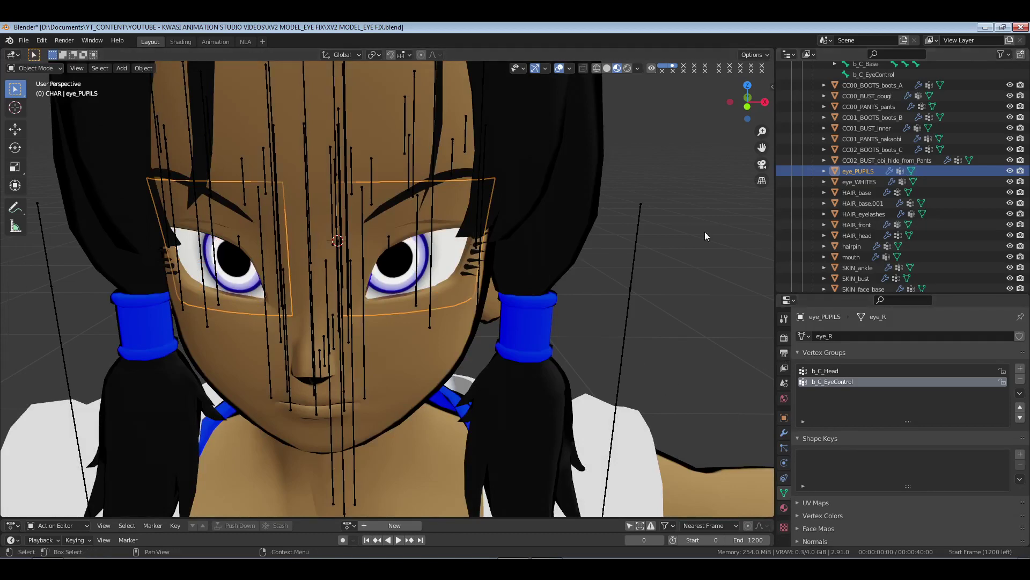
- Try rotating the armature's b_C_EyeControl bone about global Z in Pose Mode to test the pupils, and return to Object Mode
{"action": "middle_click_drag", "start_coordinate": [617, 239], "coordinate": [445, 233]}
{"action": "left_click", "coordinate": [336, 160]}
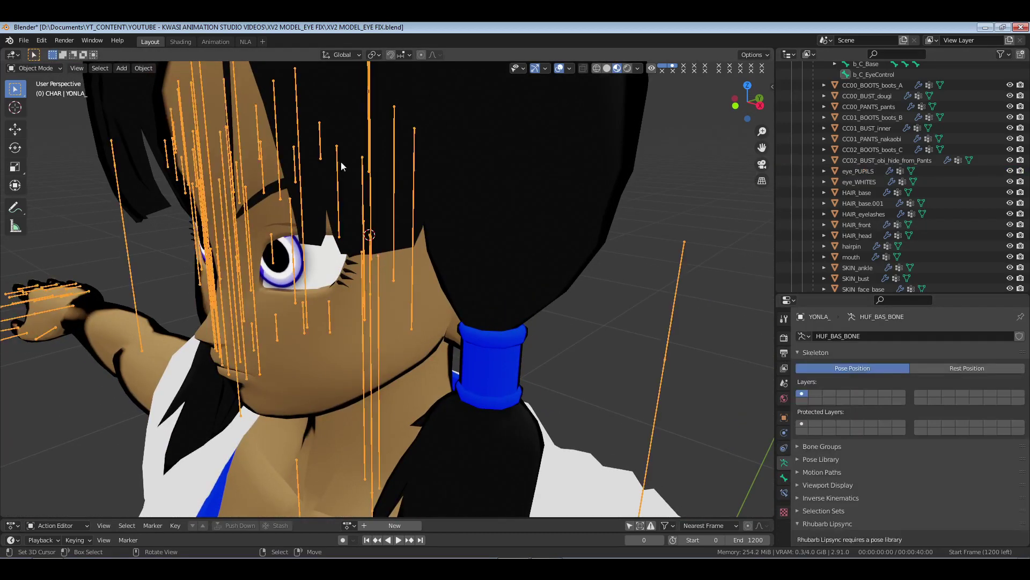
{"action": "key", "text": "ctrl+Tab"}
{"action": "middle_click_drag", "start_coordinate": [340, 186], "coordinate": [420, 247]}
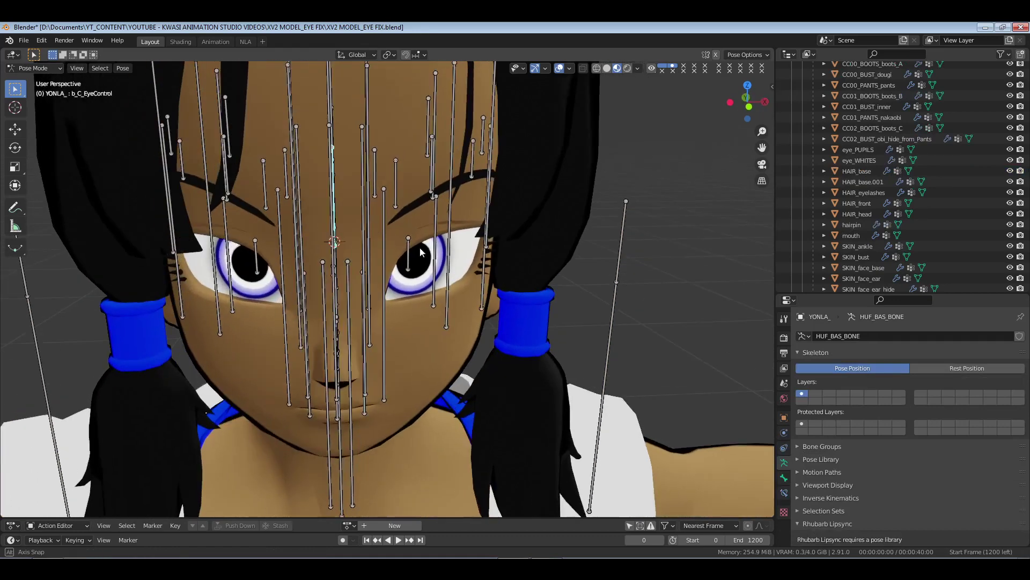
{"action": "key", "text": "r"}
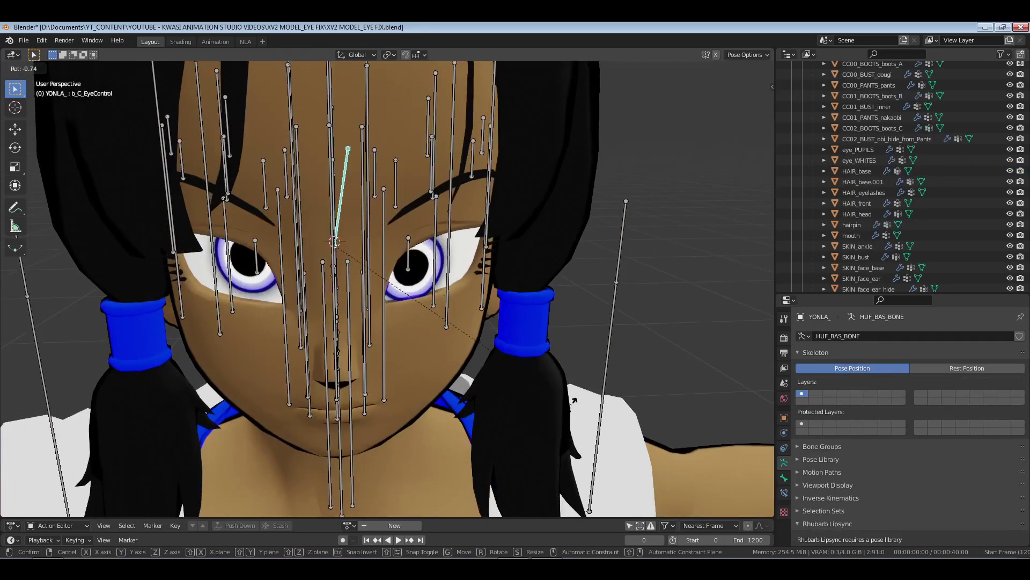
{"action": "key", "text": "z"}
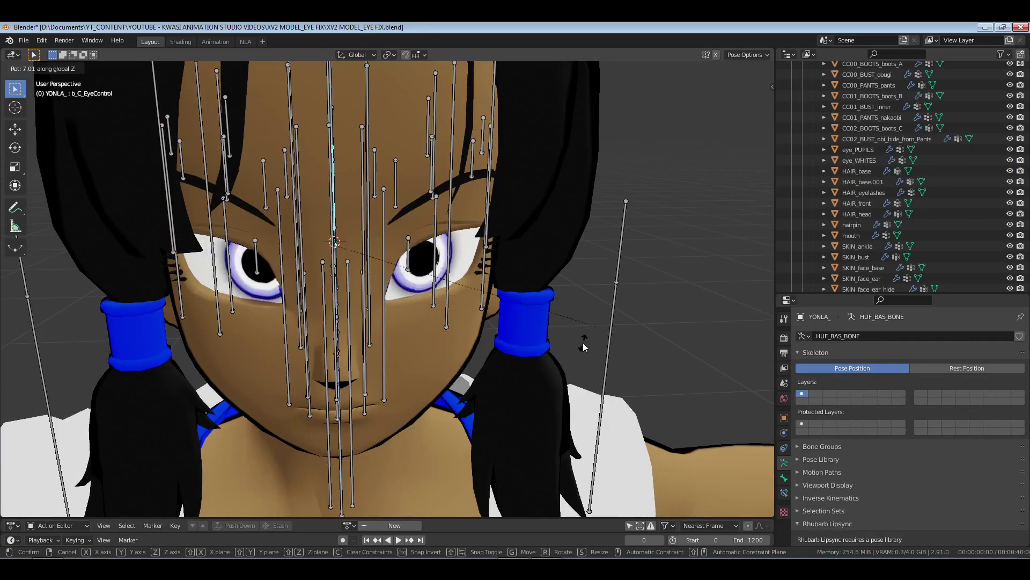
{"action": "right_click", "coordinate": [536, 301]}
{"action": "left_click", "coordinate": [536, 301]}
{"action": "scroll", "coordinate": [535, 301], "scroll_direction": "down", "scroll_amount": 4}
{"action": "middle_click_drag", "start_coordinate": [536, 301], "coordinate": [478, 305]}
{"action": "scroll", "coordinate": [467, 308], "scroll_direction": "up", "scroll_amount": 4}
{"action": "key", "text": "ctrl+Tab"}
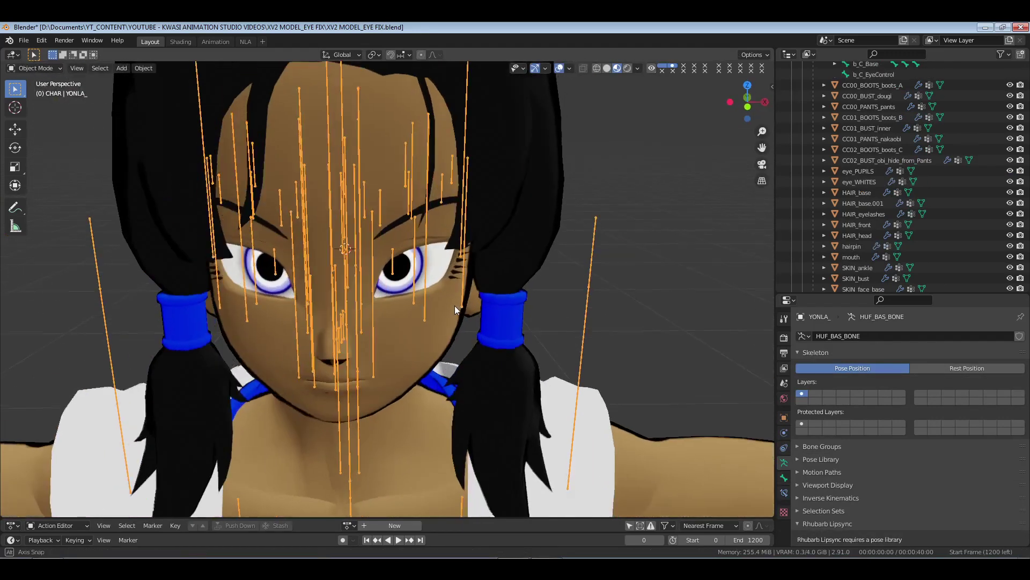
- Move the eye_WHITES mesh about 0.000378 m along global Y and apply its transforms
{"action": "scroll", "coordinate": [448, 305], "scroll_direction": "up", "scroll_amount": 2}
{"action": "left_click", "coordinate": [862, 180]}
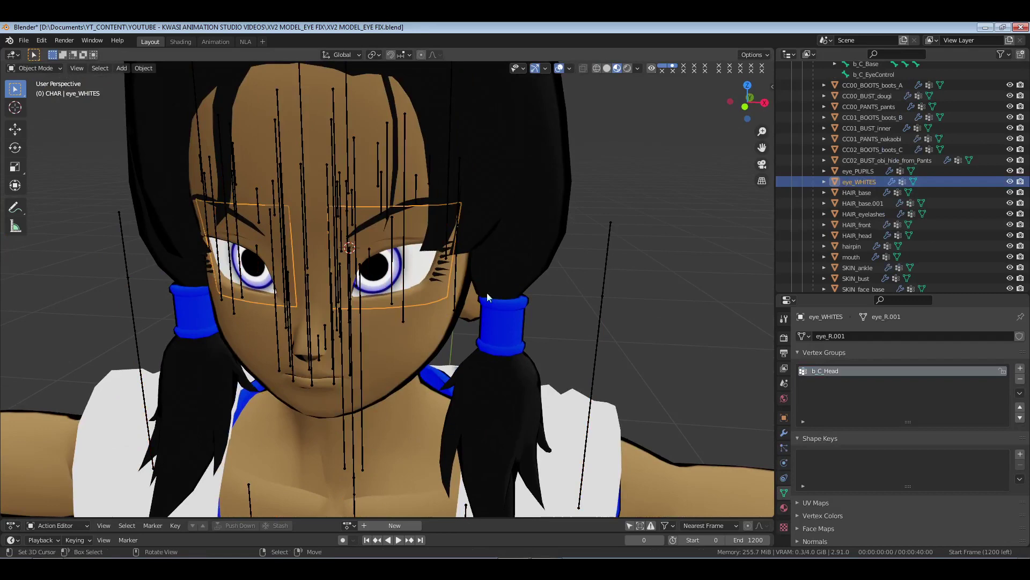
{"action": "middle_click_drag", "start_coordinate": [489, 294], "coordinate": [614, 368]}
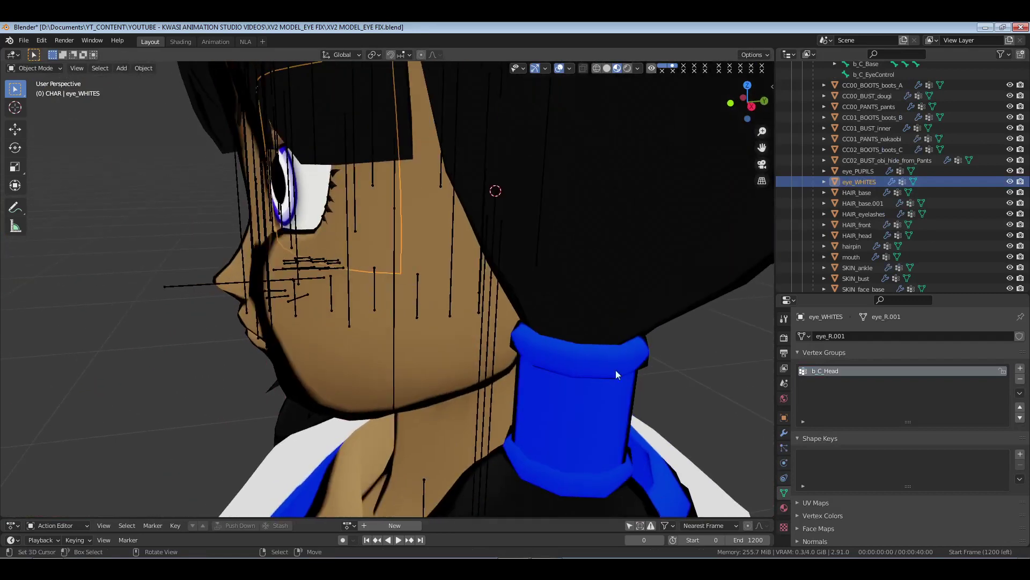
{"action": "left_click", "coordinate": [784, 418]}
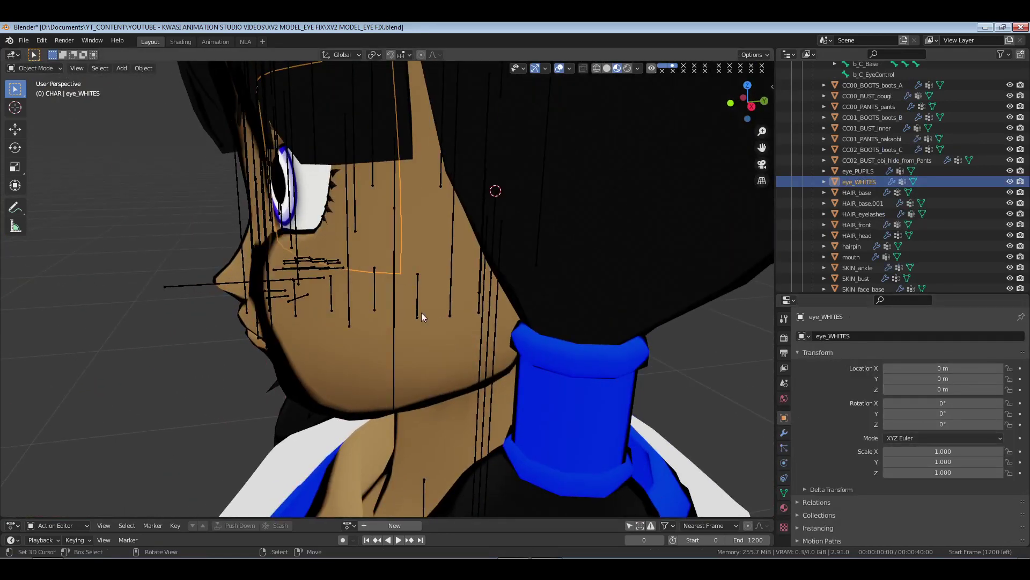
{"action": "key", "text": "g"}
{"action": "key", "text": "y"}
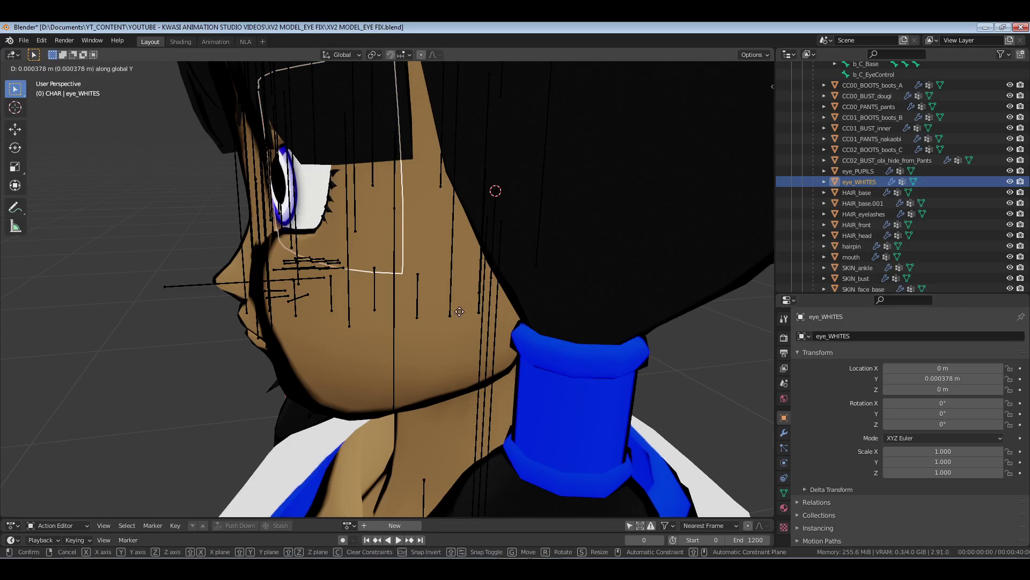
{"action": "left_click", "coordinate": [459, 312]}
{"action": "key", "text": "ctrl+a"}
{"action": "left_click", "coordinate": [460, 313]}
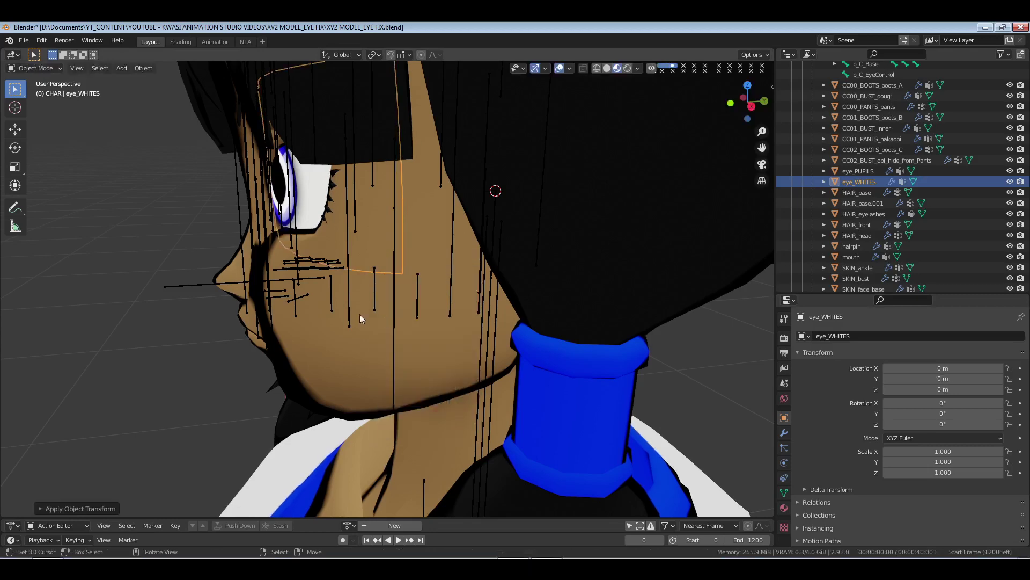
- Test sideways pupil movement by rotating b_C_EyeControl about global Z in Pose Mode, and clear the bone's rotation
{"action": "middle_click_drag", "start_coordinate": [360, 317], "coordinate": [677, 253]}
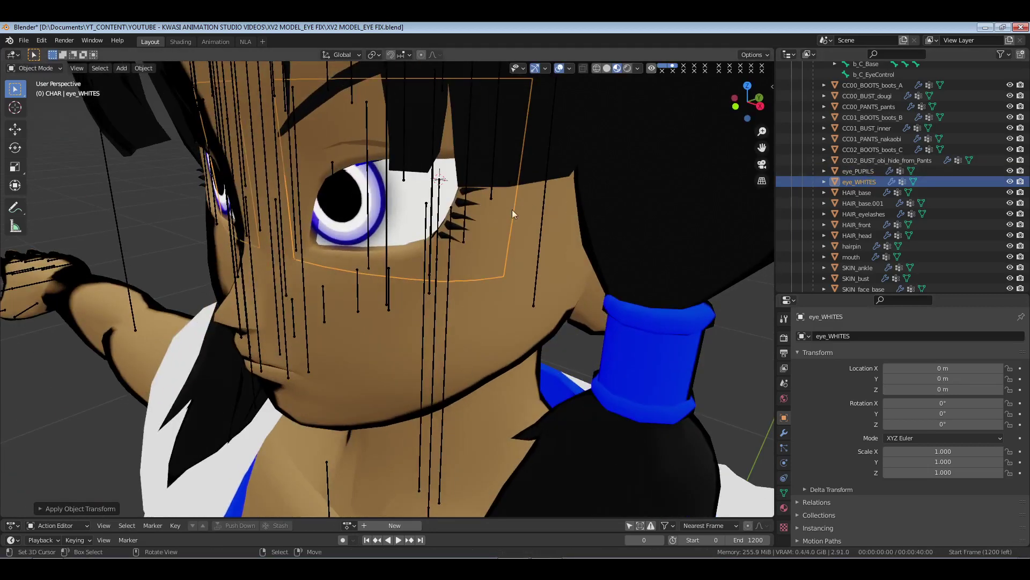
{"action": "right_click", "coordinate": [433, 247]}
{"action": "key", "text": "ctrl+Tab"}
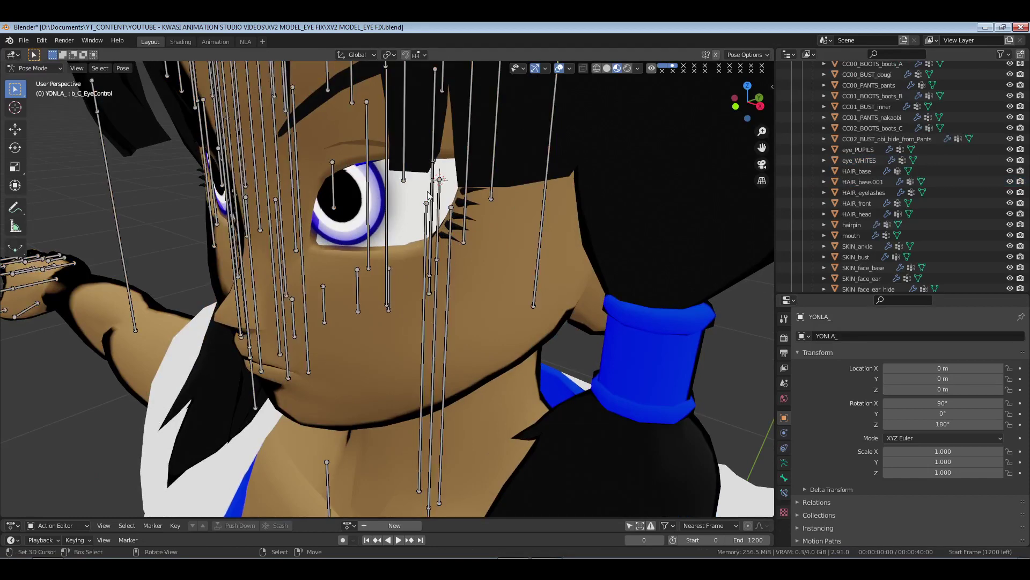
{"action": "mouse_move", "coordinate": [427, 191]}
{"action": "middle_mouse_down"}
{"action": "mouse_move", "coordinate": [391, 192]}
{"action": "mouse_move", "coordinate": [428, 168]}
{"action": "mouse_move", "coordinate": [420, 201]}
{"action": "middle_mouse_up"}
{"action": "middle_click_drag", "start_coordinate": [384, 263], "coordinate": [515, 258]}
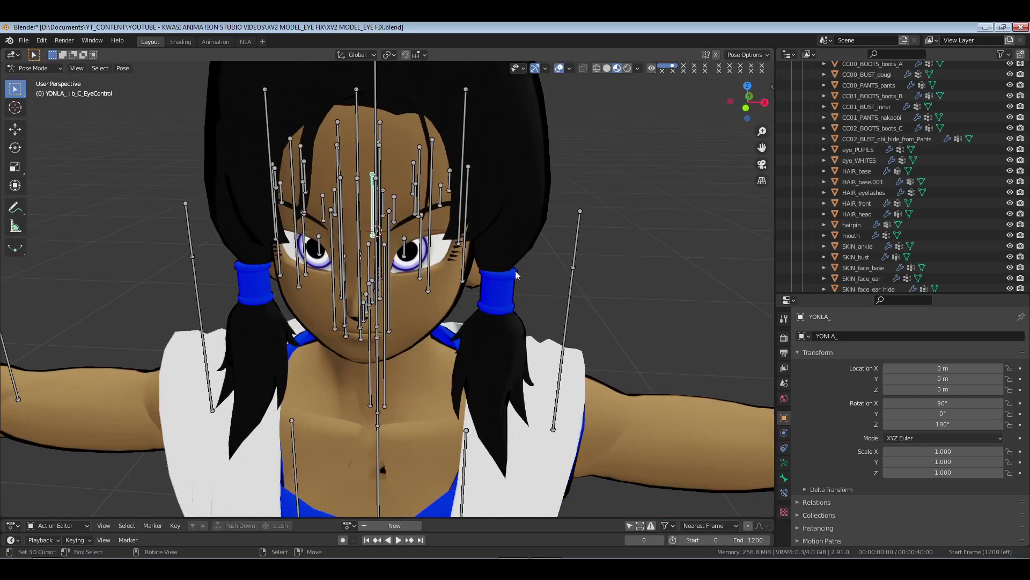
{"action": "key", "text": "r"}
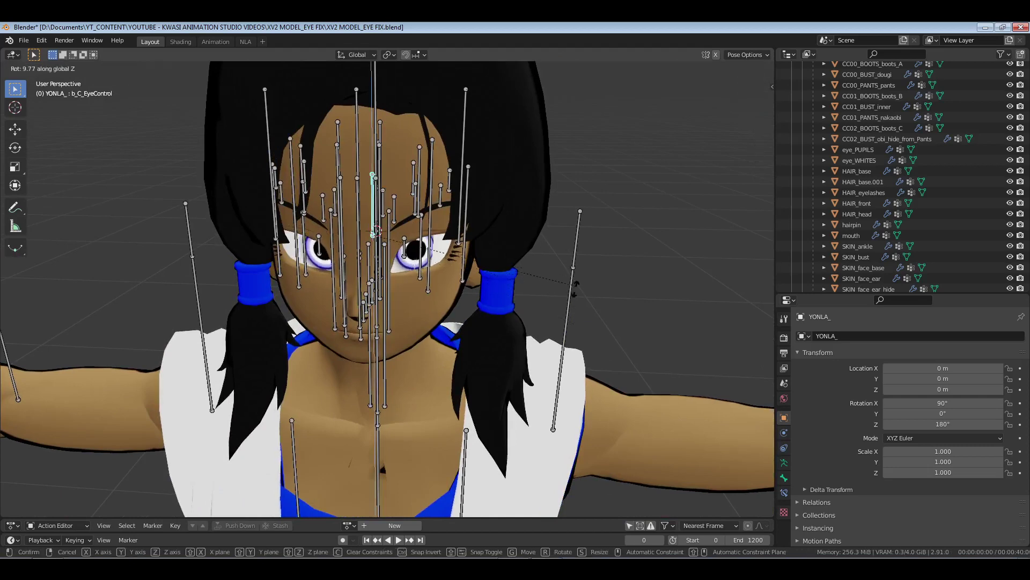
{"action": "left_click", "coordinate": [575, 288]}
{"action": "middle_click_drag", "start_coordinate": [575, 288], "coordinate": [497, 315]}
{"action": "key", "text": "r"}
{"action": "left_click", "coordinate": [512, 317]}
{"action": "scroll", "coordinate": [504, 314], "scroll_direction": "up", "scroll_amount": 2}
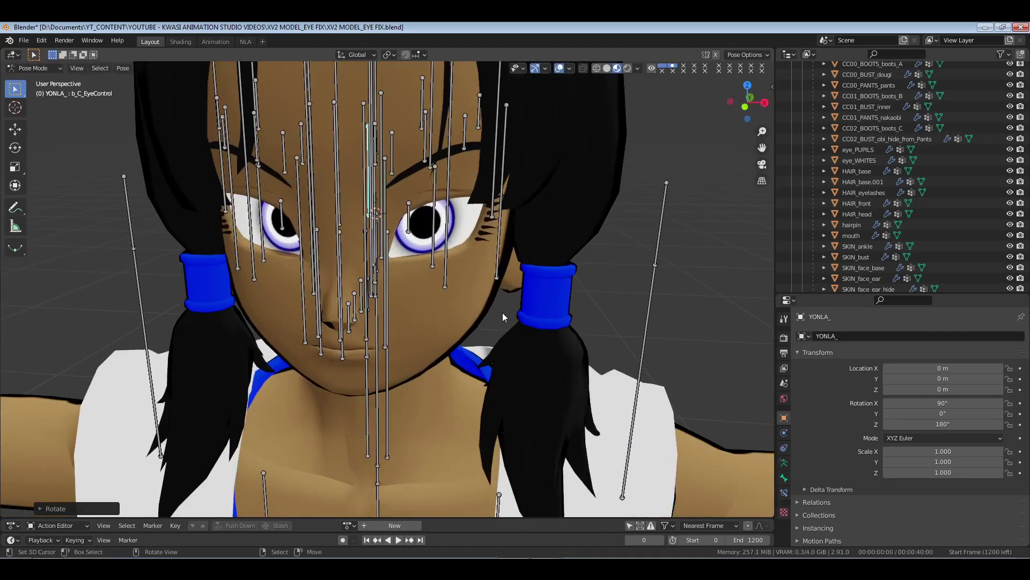
{"action": "key", "text": "alt+r"}
- Rotate b_C_EyeControl about global X to lower the pupils, try tilting them upward, and return to Object Mode
{"action": "key", "text": "r"}
{"action": "key", "text": "x"}
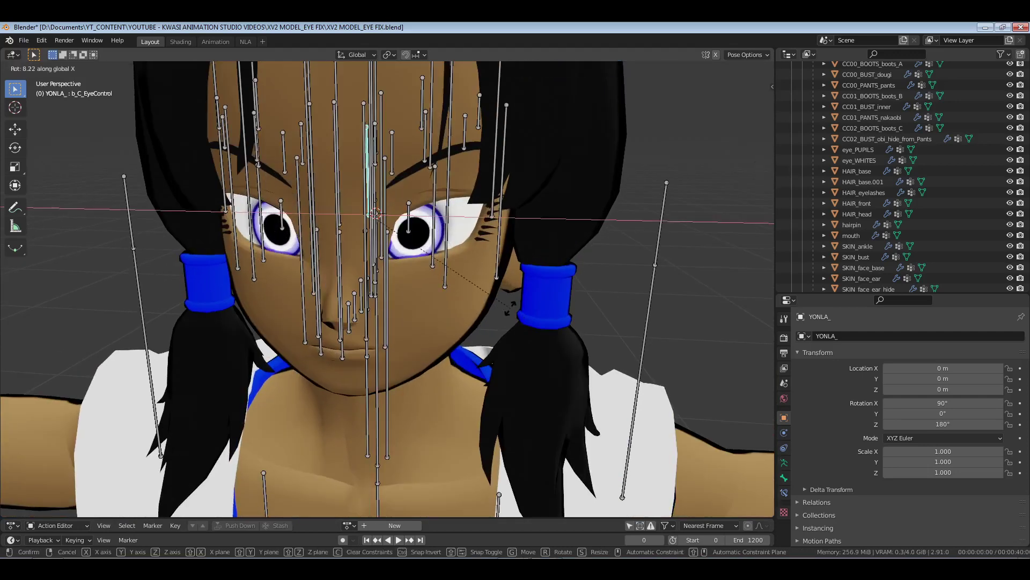
{"action": "left_click", "coordinate": [511, 332]}
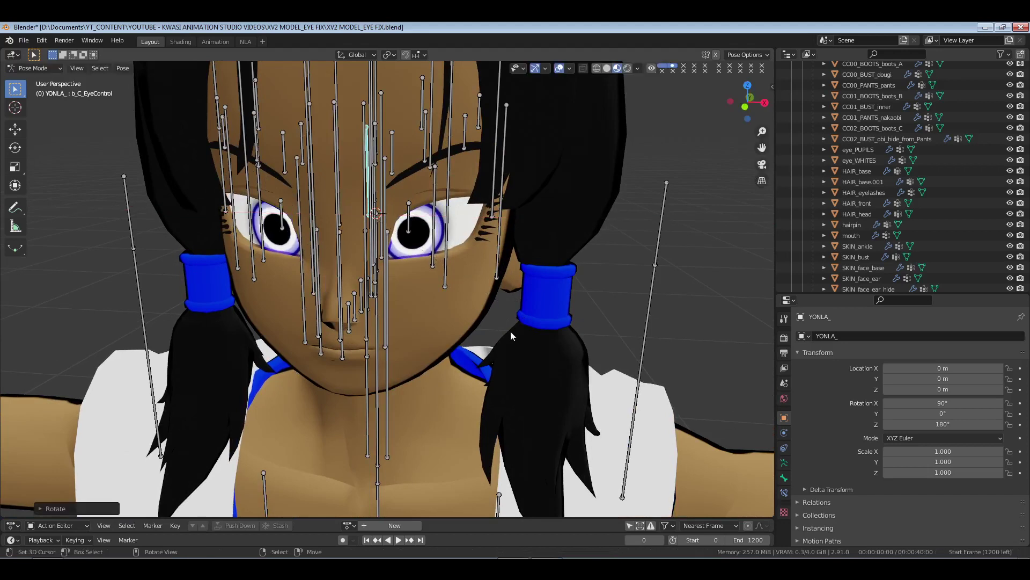
{"action": "key", "text": "r"}
{"action": "key", "text": "x"}
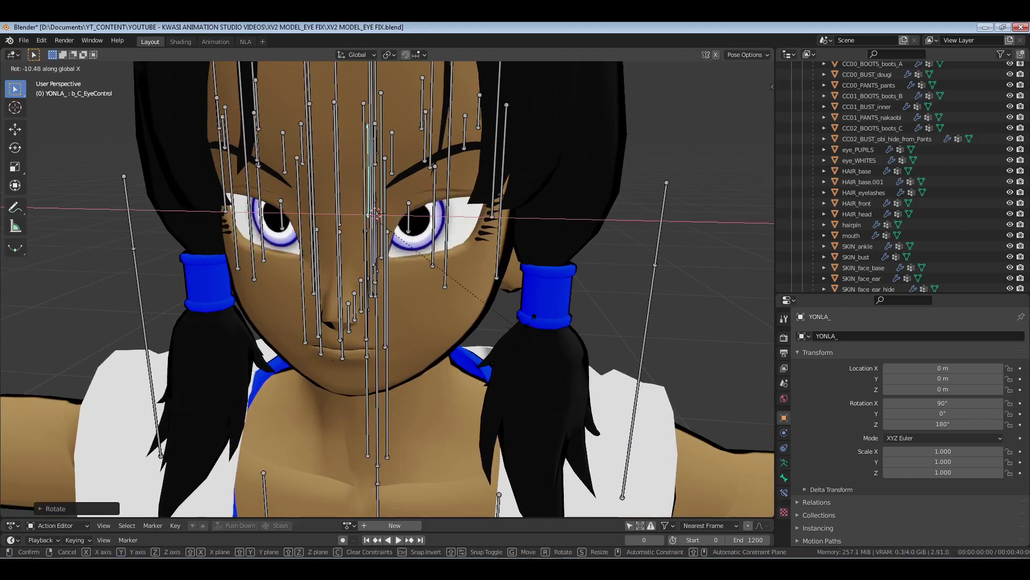
{"action": "left_click", "coordinate": [529, 320]}
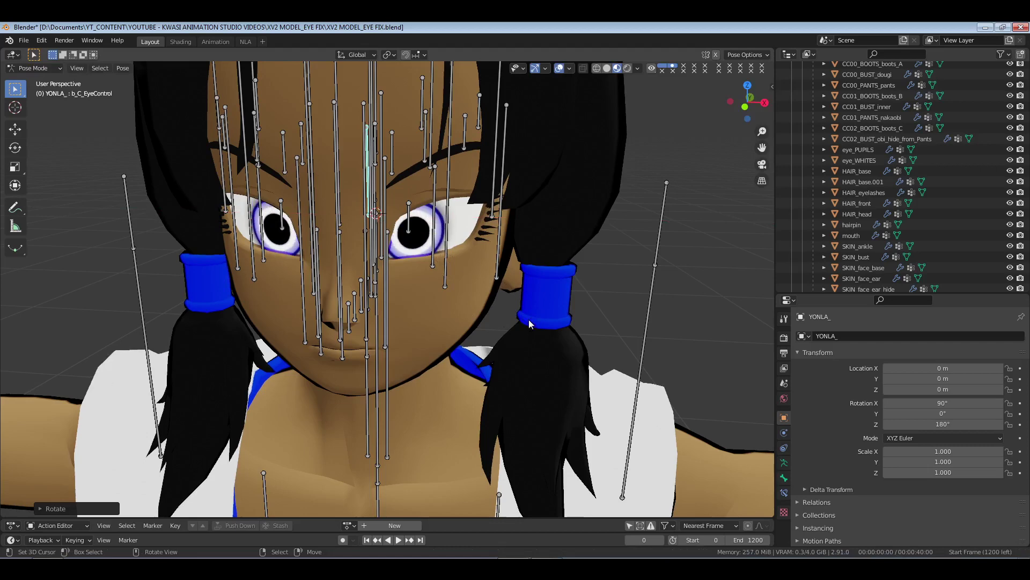
{"action": "middle_click_drag", "start_coordinate": [473, 294], "coordinate": [431, 282]}
{"action": "key", "text": "ctrl+Tab"}
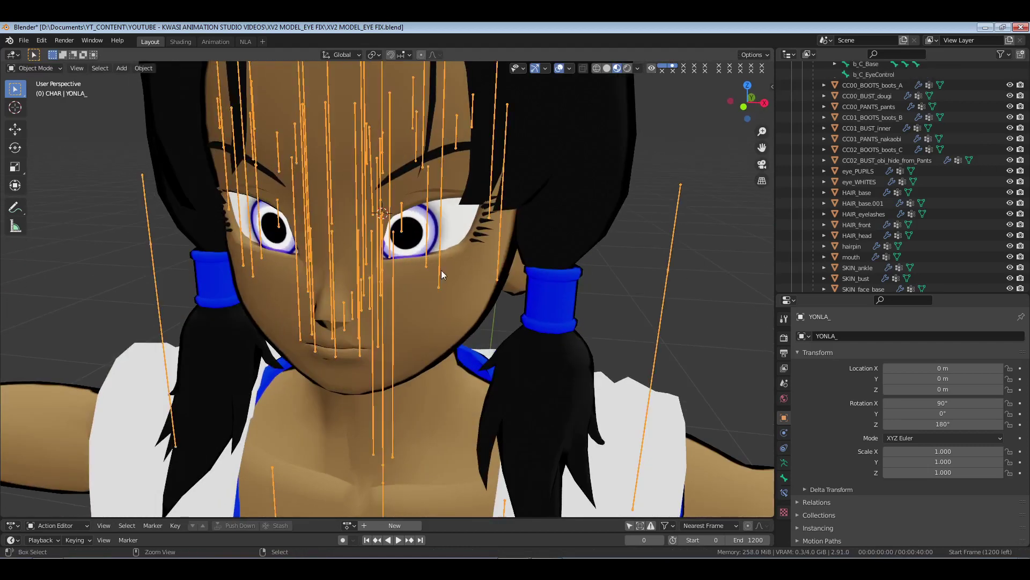
- Set the eye_PUPILS material's blend mode to Alpha Clip with a clip threshold of 0.806
{"action": "left_click", "coordinate": [858, 171]}
{"action": "left_click", "coordinate": [784, 508]}
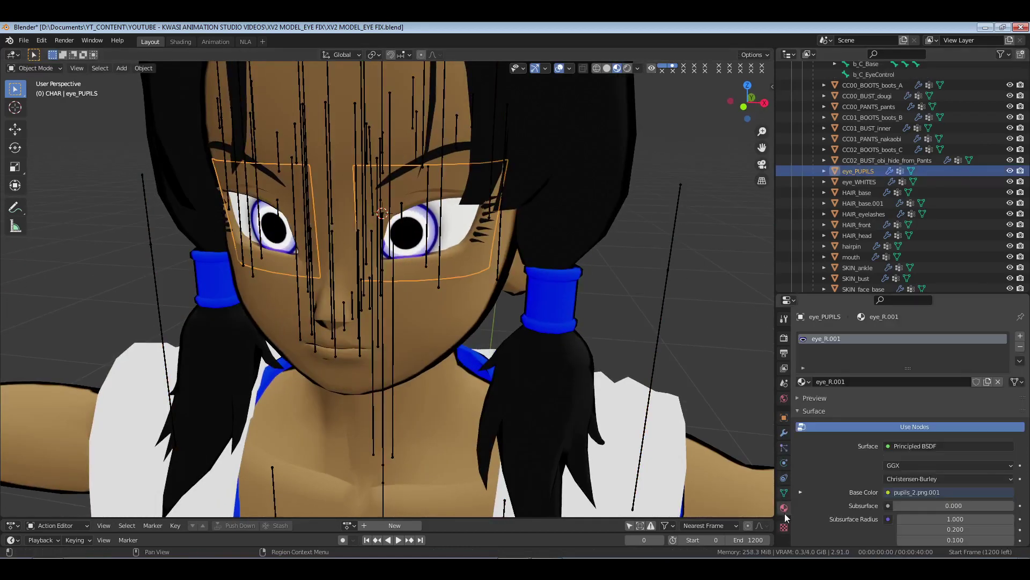
{"action": "scroll", "coordinate": [840, 495], "scroll_direction": "down", "scroll_amount": 15}
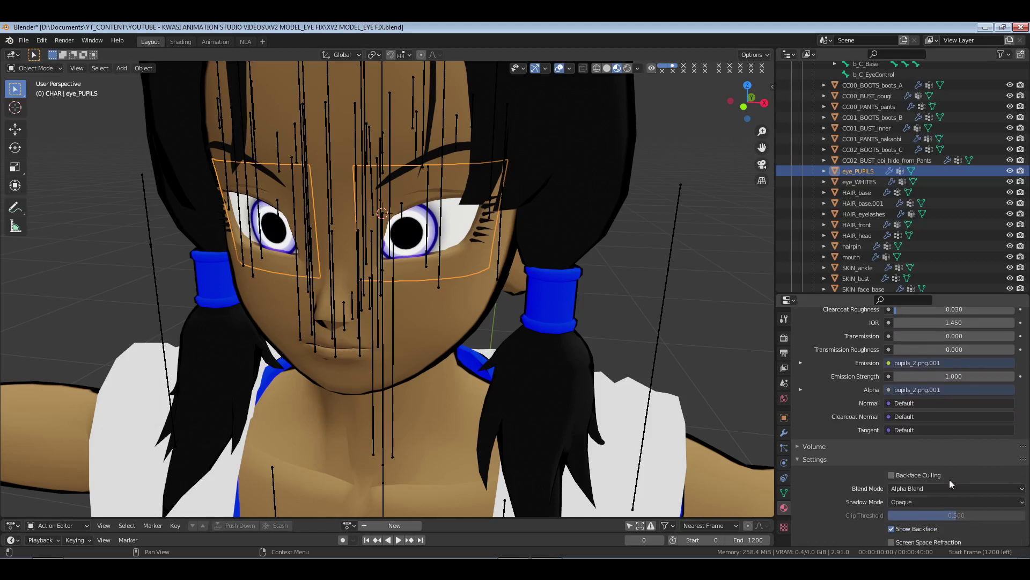
{"action": "left_click", "coordinate": [948, 488]}
{"action": "left_click", "coordinate": [929, 466]}
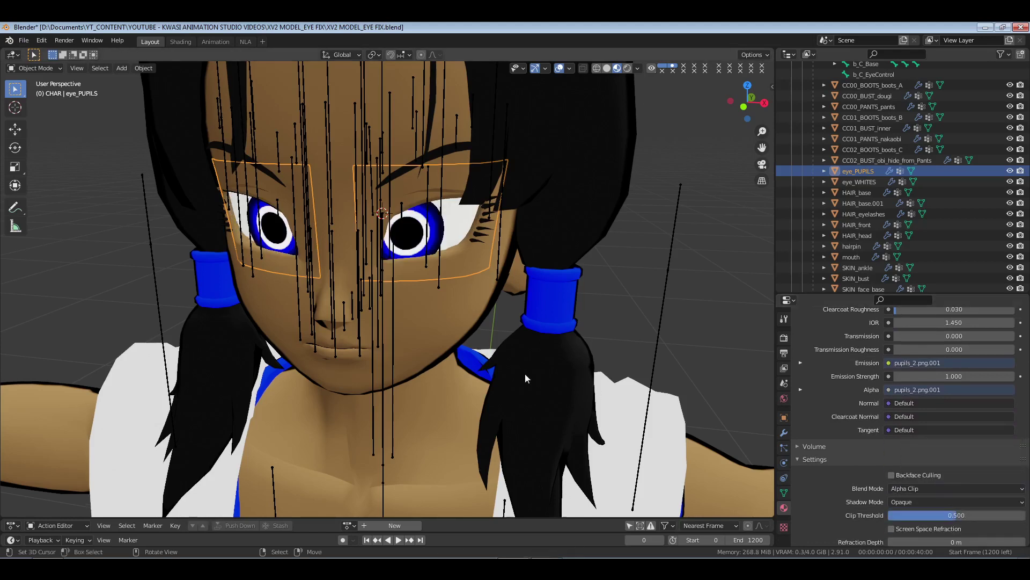
{"action": "left_click_drag", "start_coordinate": [932, 518], "coordinate": [975, 517]}
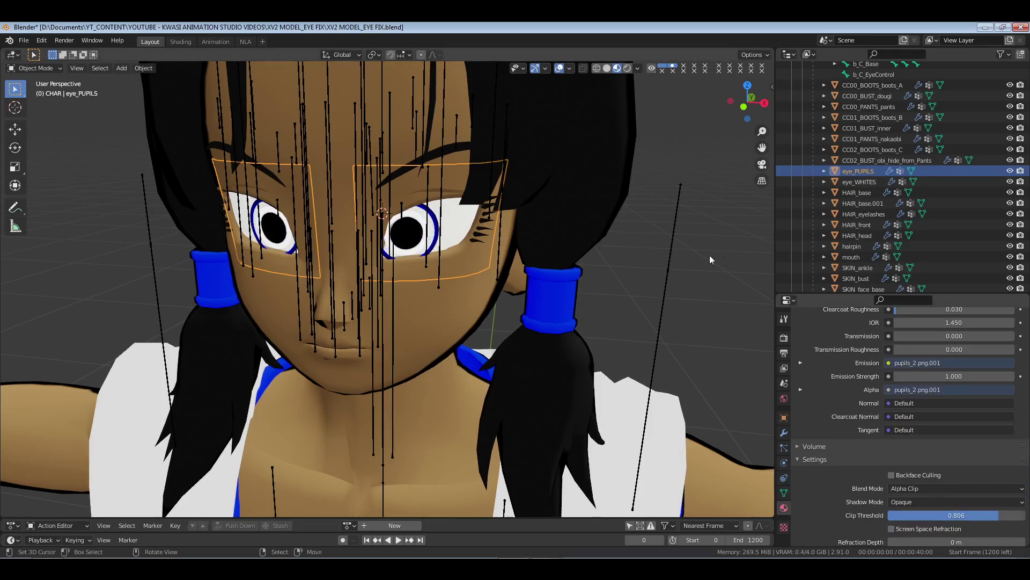
- Select the armature, enter Pose Mode and rotate b_C_EyeControl further about the X axis, checking the clipped pupils from the front
{"action": "left_click", "coordinate": [364, 125]}
{"action": "key", "text": "ctrl+Tab"}
{"action": "middle_click_drag", "start_coordinate": [500, 279], "coordinate": [430, 246]}
{"action": "left_click", "coordinate": [407, 167]}
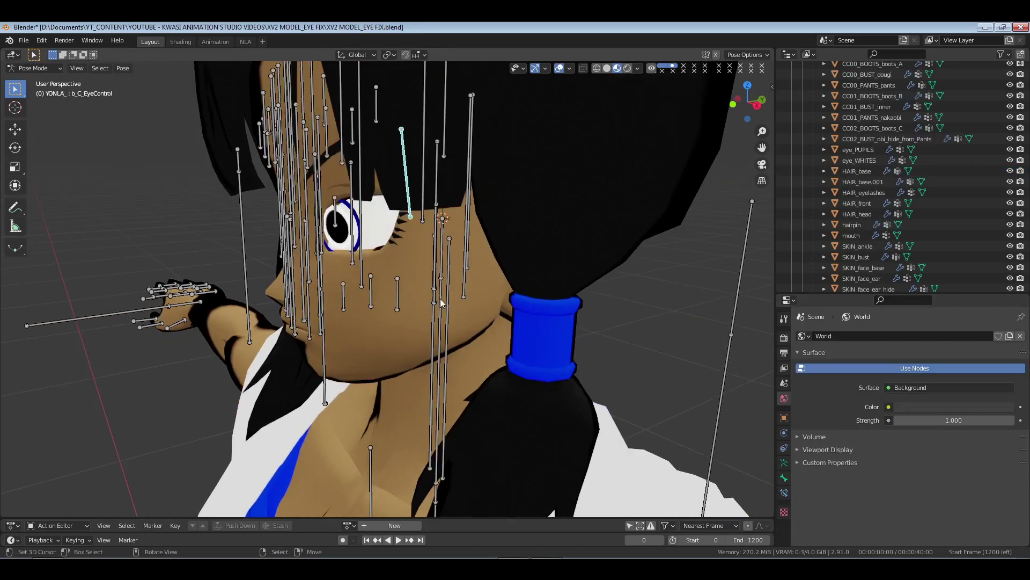
{"action": "key", "text": "r"}
{"action": "key", "text": "x"}
{"action": "left_click", "coordinate": [483, 304]}
{"action": "middle_click_drag", "start_coordinate": [362, 286], "coordinate": [413, 238]}
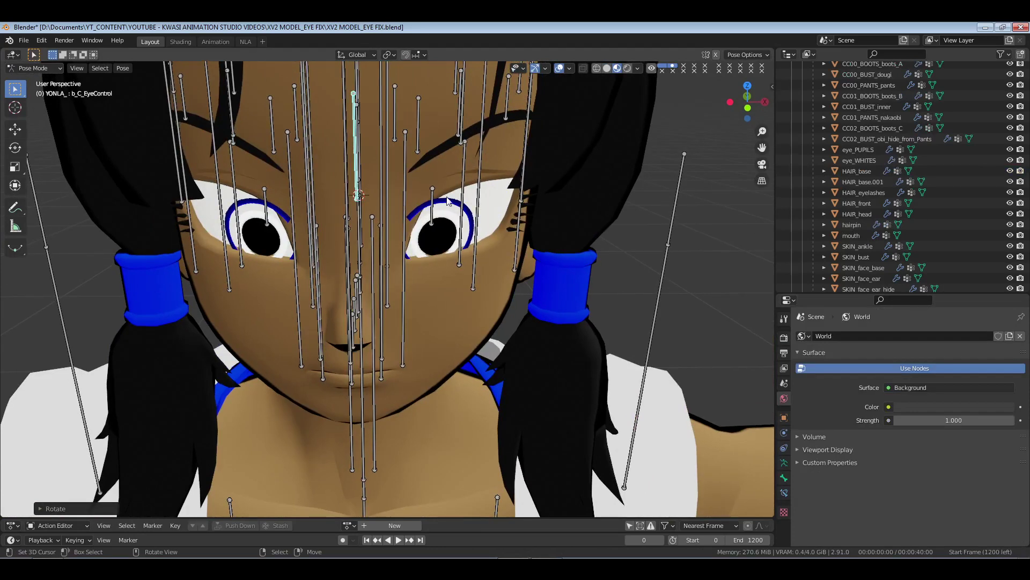
- Rotate b_C_EyeControl about global X twice, checking the pupils from the front and side, and return to Object Mode
{"action": "middle_click_drag", "start_coordinate": [448, 200], "coordinate": [474, 259]}
{"action": "middle_click_drag", "start_coordinate": [572, 260], "coordinate": [574, 275]}
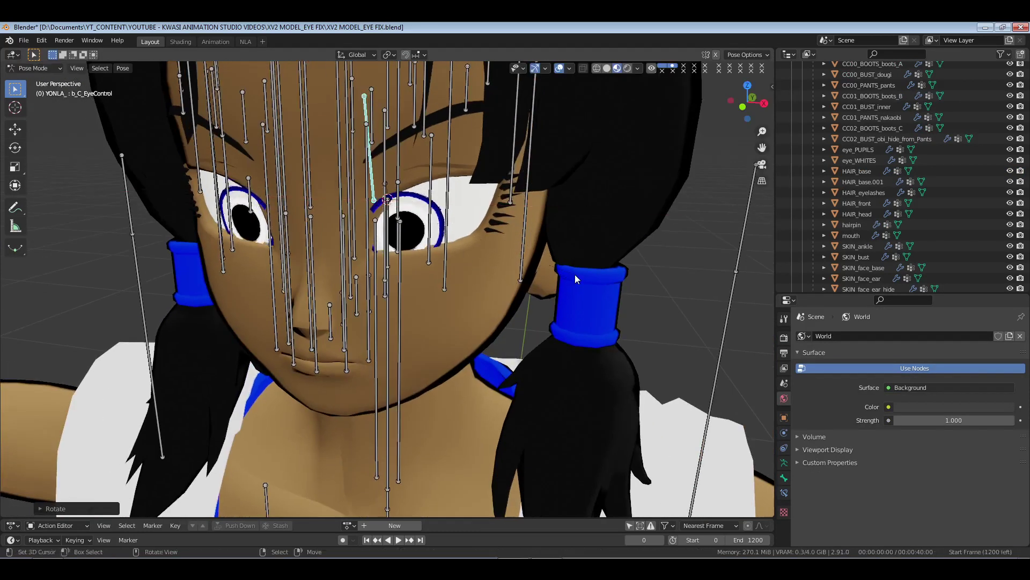
{"action": "key", "text": "r"}
{"action": "key", "text": "x"}
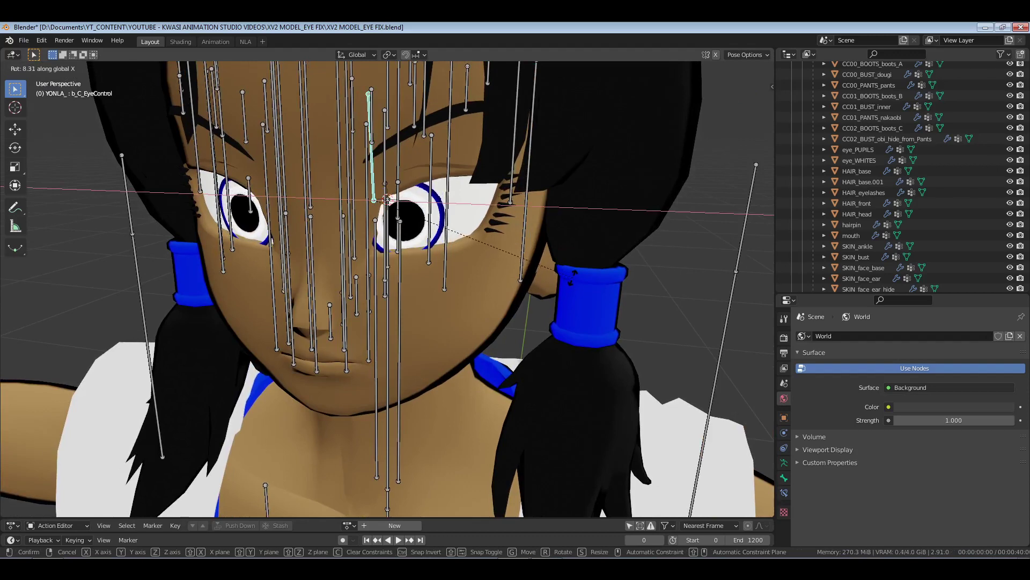
{"action": "left_click", "coordinate": [491, 298]}
{"action": "middle_click_drag", "start_coordinate": [492, 298], "coordinate": [456, 208]}
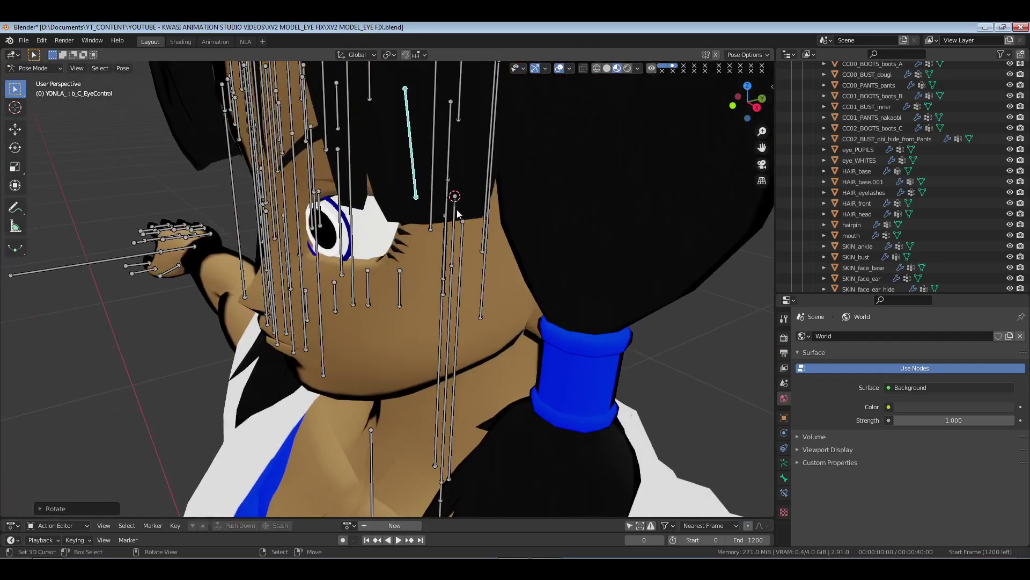
{"action": "left_click", "coordinate": [456, 207]}
{"action": "middle_click_drag", "start_coordinate": [514, 247], "coordinate": [453, 270]}
{"action": "key", "text": "r"}
{"action": "key", "text": "x"}
{"action": "key", "text": "Return"}
{"action": "key", "text": "ctrl+Tab"}
- Select eye_PUPILS, clear the target object of its HUF_BAS_BONE armature modifier and assign YONLA_ to it again
{"action": "scroll", "coordinate": [408, 252], "scroll_direction": "up", "scroll_amount": 5}
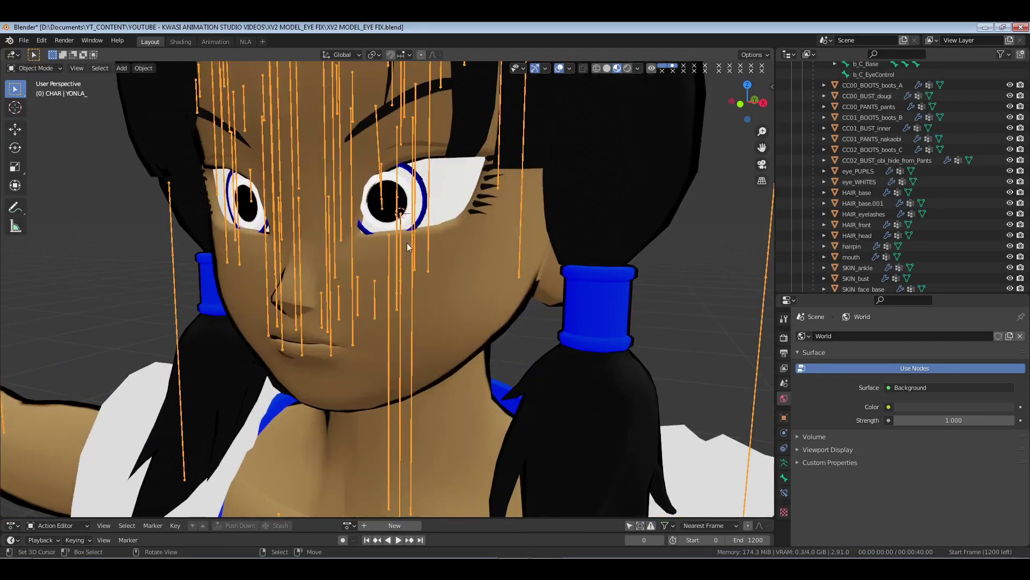
{"action": "left_click", "coordinate": [857, 171]}
{"action": "scroll", "coordinate": [455, 253], "scroll_direction": "down", "scroll_amount": 5}
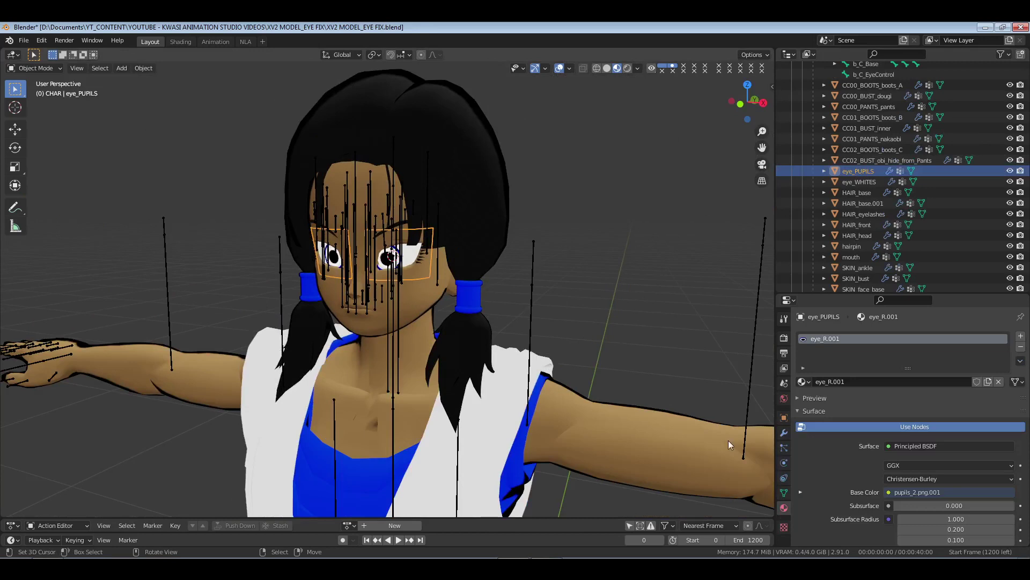
{"action": "left_click", "coordinate": [784, 433]}
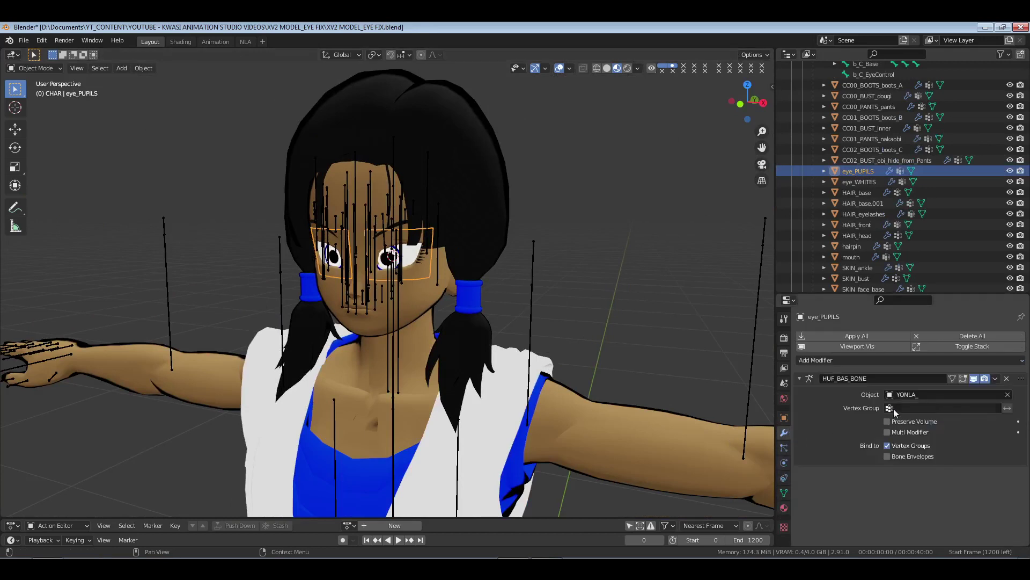
{"action": "left_click", "coordinate": [1008, 395]}
{"action": "left_click", "coordinate": [1008, 394]}
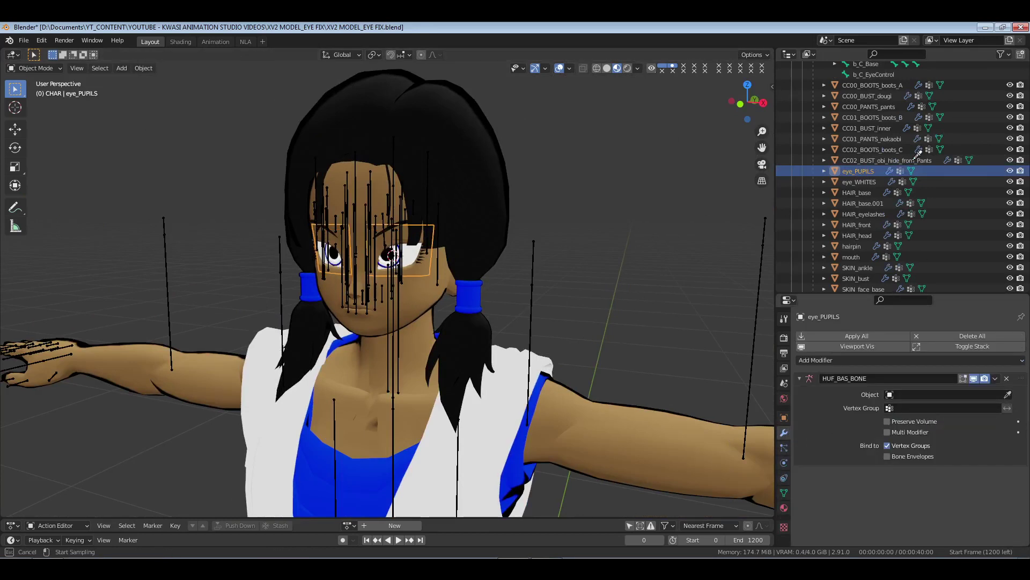
{"action": "key", "text": "Escape"}
{"action": "scroll", "coordinate": [887, 223], "scroll_direction": "up", "scroll_amount": 3}
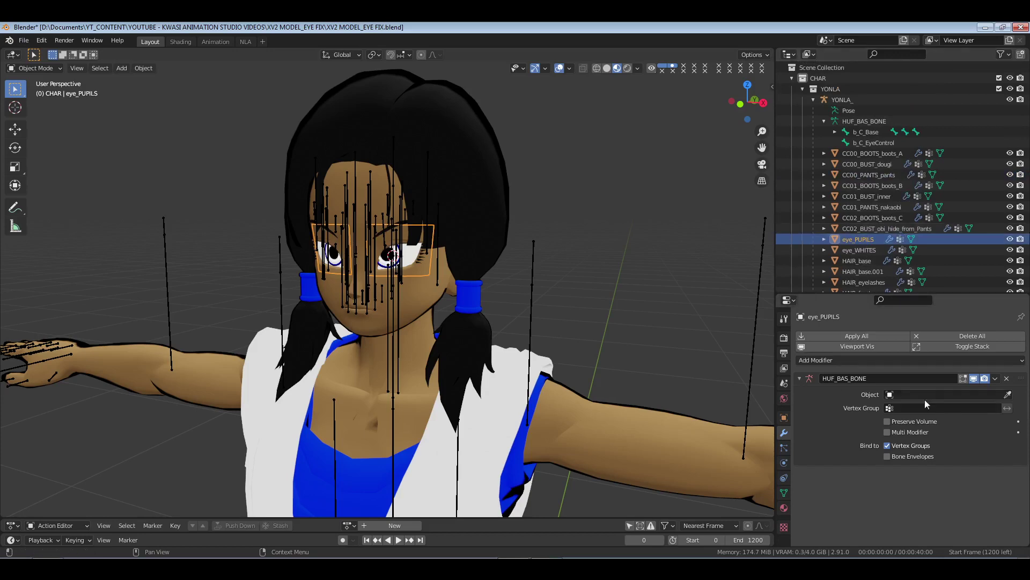
{"action": "left_click", "coordinate": [1008, 395]}
{"action": "left_click", "coordinate": [845, 101]}
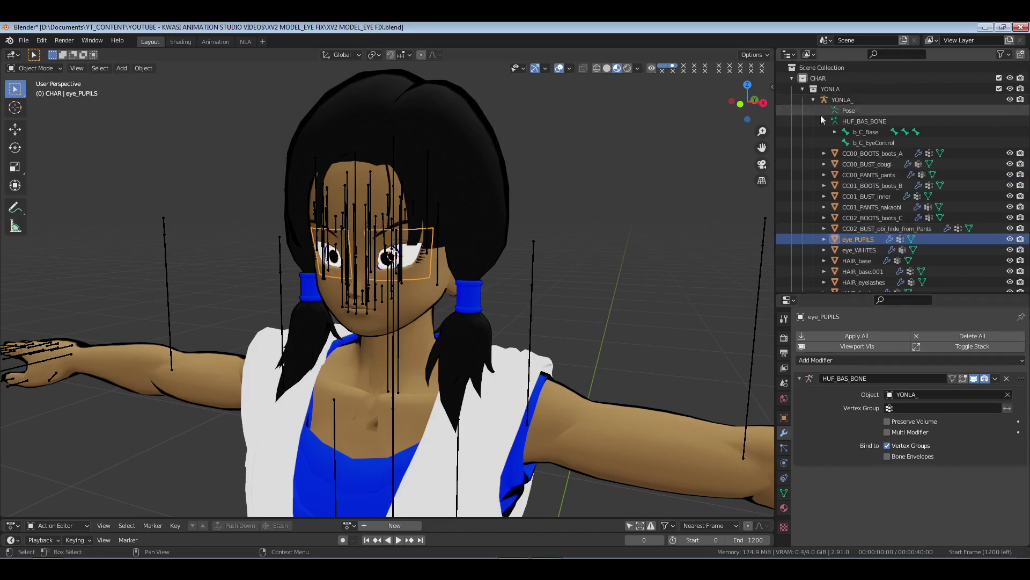
- Set the vertex group of the eye_PUPILS armature modifier to b_C_EyeControl
{"action": "middle_click_drag", "start_coordinate": [433, 295], "coordinate": [474, 343]}
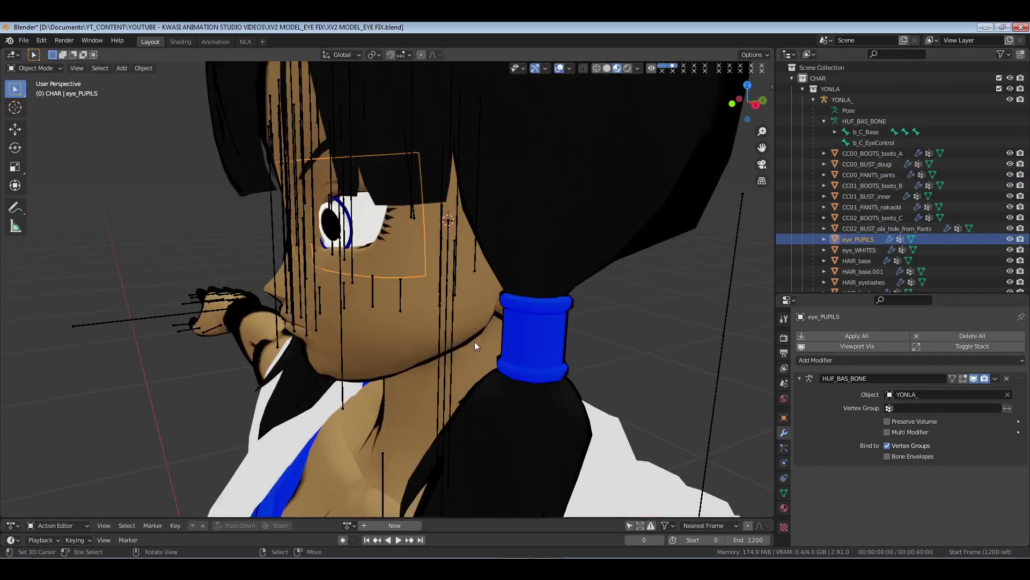
{"action": "scroll", "coordinate": [587, 337], "scroll_direction": "down", "scroll_amount": 3}
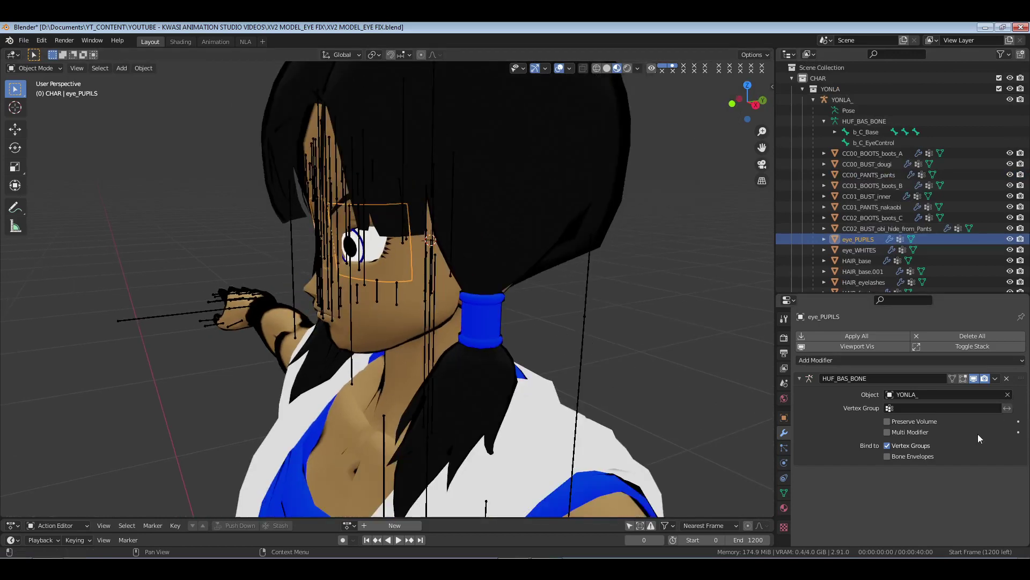
{"action": "left_click", "coordinate": [947, 408]}
{"action": "left_click", "coordinate": [906, 423]}
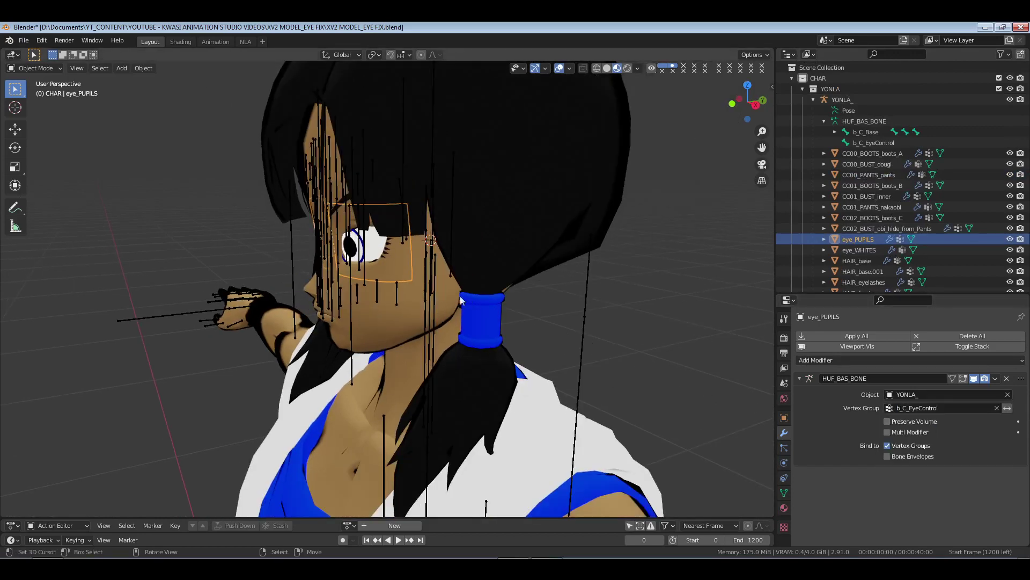
- Select the armature, rotate b_C_Head about global X in Pose Mode to check whether the pupils follow, and return to Object Mode
{"action": "middle_click_drag", "start_coordinate": [386, 290], "coordinate": [450, 284]}
{"action": "left_click", "coordinate": [345, 176]}
{"action": "key", "text": "ctrl+Tab"}
{"action": "middle_click_drag", "start_coordinate": [345, 177], "coordinate": [430, 258]}
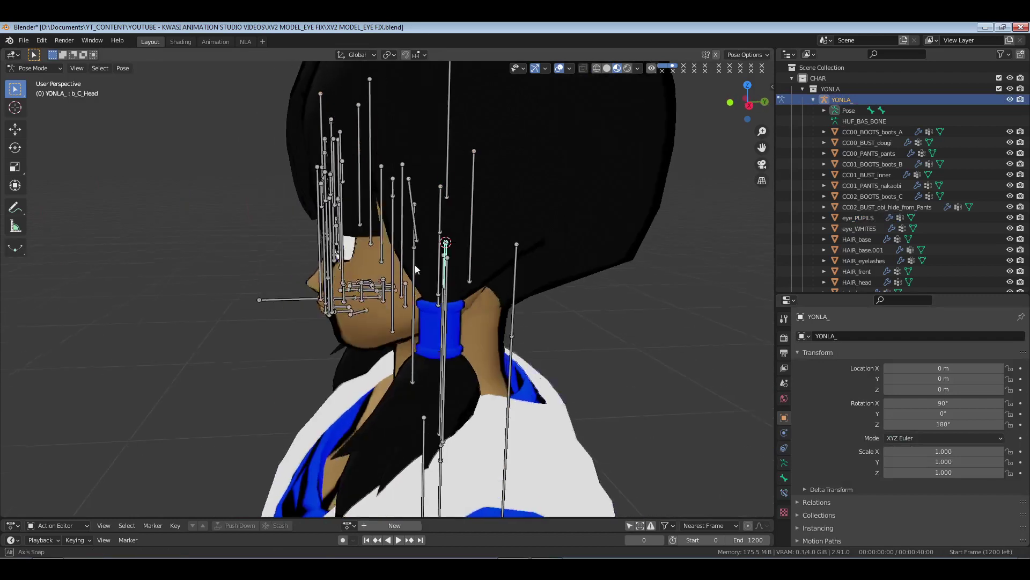
{"action": "left_click", "coordinate": [446, 262]}
{"action": "key", "text": "r"}
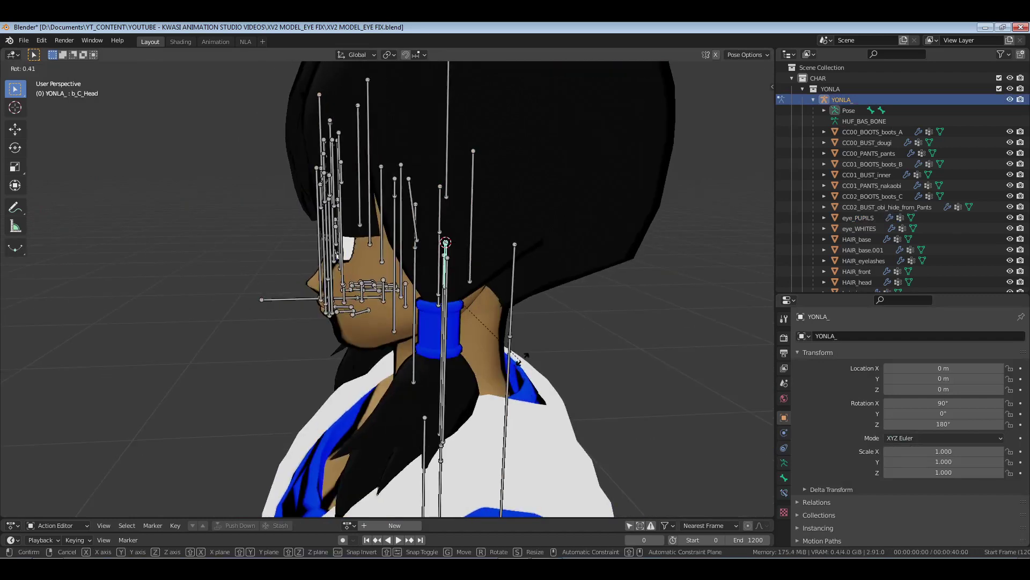
{"action": "key", "text": "x"}
{"action": "left_click", "coordinate": [534, 333]}
{"action": "middle_click_drag", "start_coordinate": [419, 338], "coordinate": [497, 310]}
{"action": "key", "text": "ctrl+Tab"}
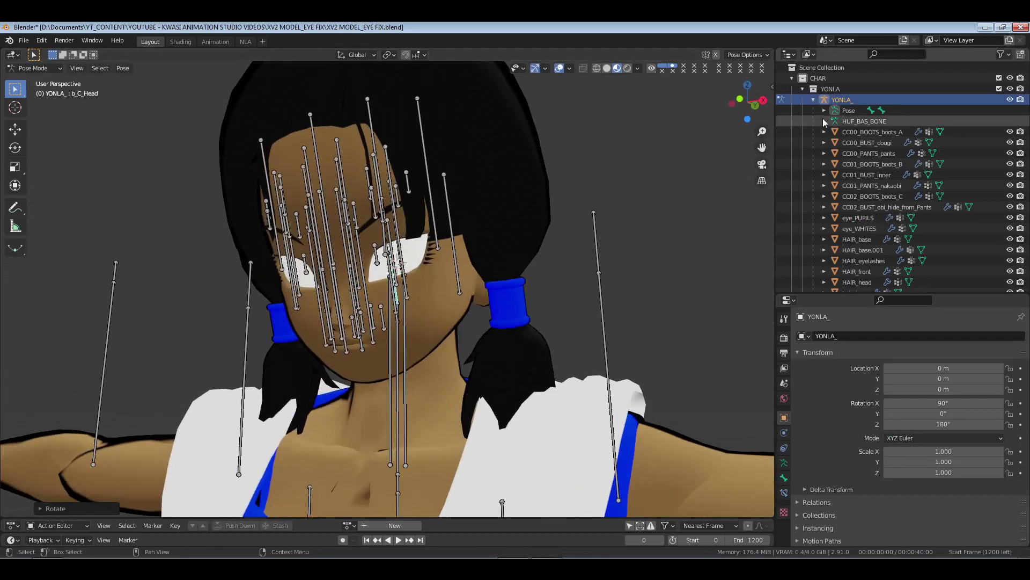
- Select eye_PUPILS, toggle the armature modifier's vertex group inversion on and off, and clear the vertex group
{"action": "left_click", "coordinate": [861, 238]}
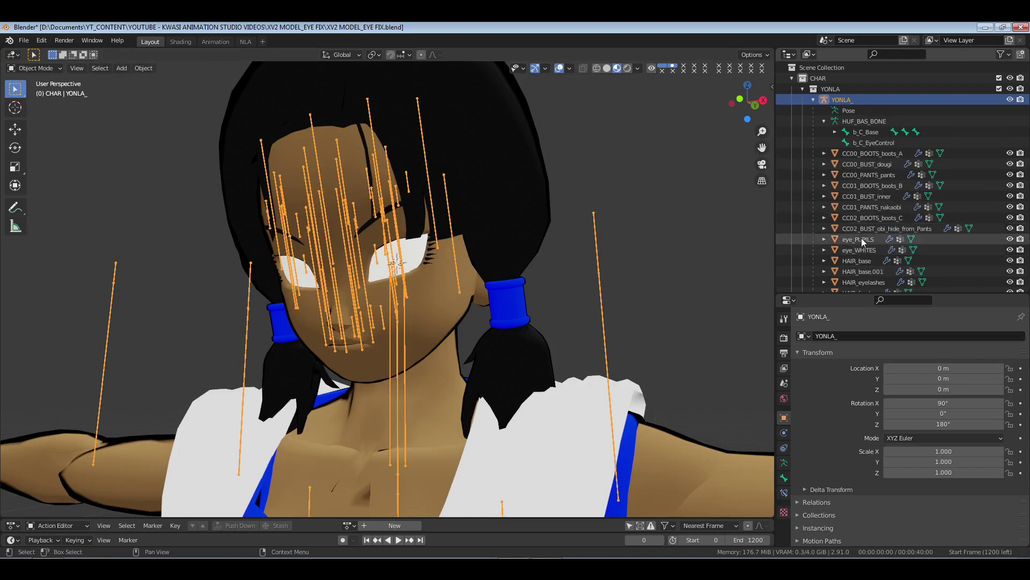
{"action": "left_click", "coordinate": [1009, 409]}
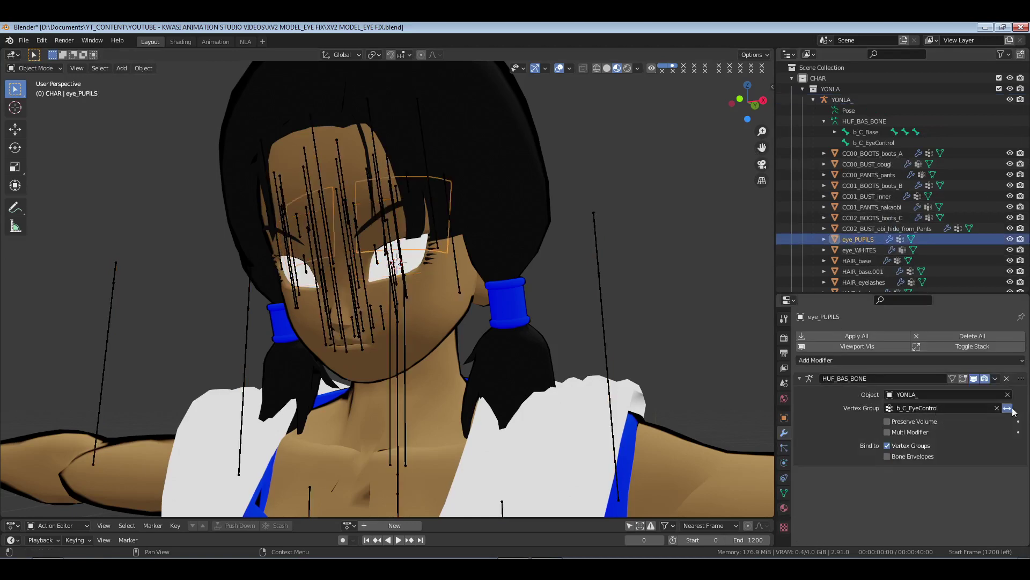
{"action": "left_click", "coordinate": [1008, 409]}
{"action": "left_click", "coordinate": [998, 407]}
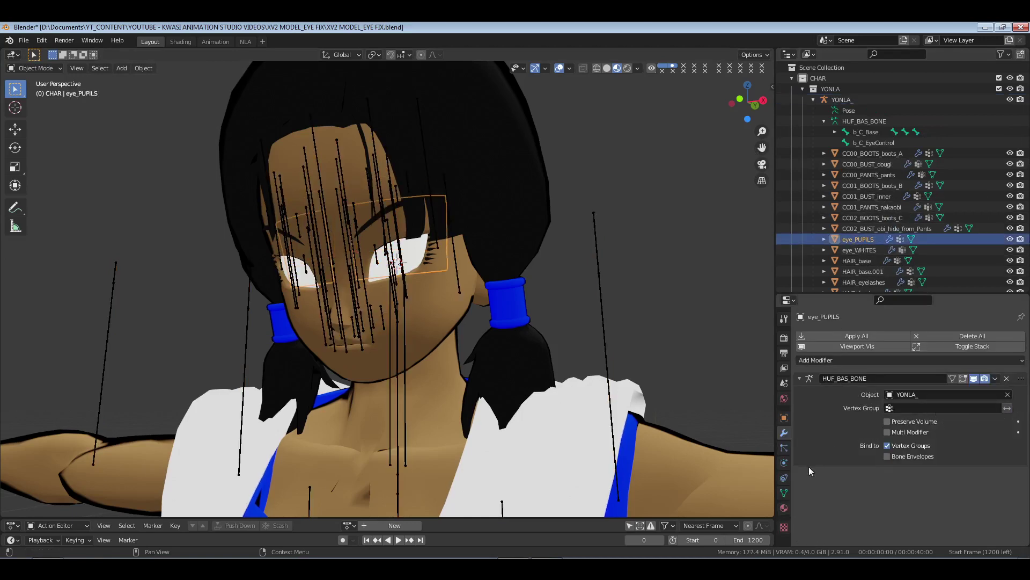
- Try the Armature parent type in the relations of eye_PUPILS, and switch the parent type to Bone
{"action": "left_click", "coordinate": [783, 418]}
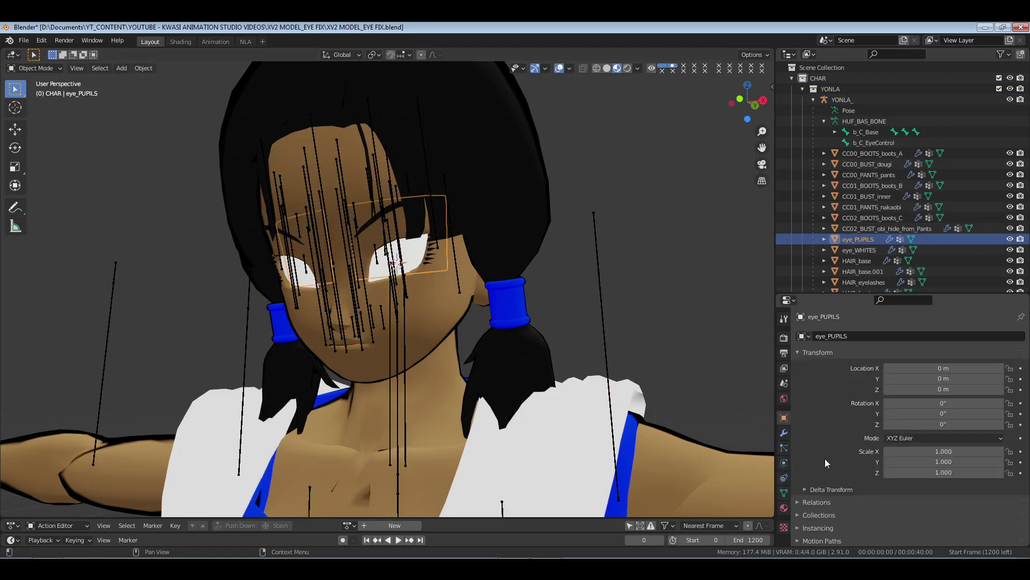
{"action": "scroll", "coordinate": [825, 458], "scroll_direction": "down", "scroll_amount": 3}
{"action": "left_click", "coordinate": [824, 470]}
{"action": "scroll", "coordinate": [837, 451], "scroll_direction": "down", "scroll_amount": 2}
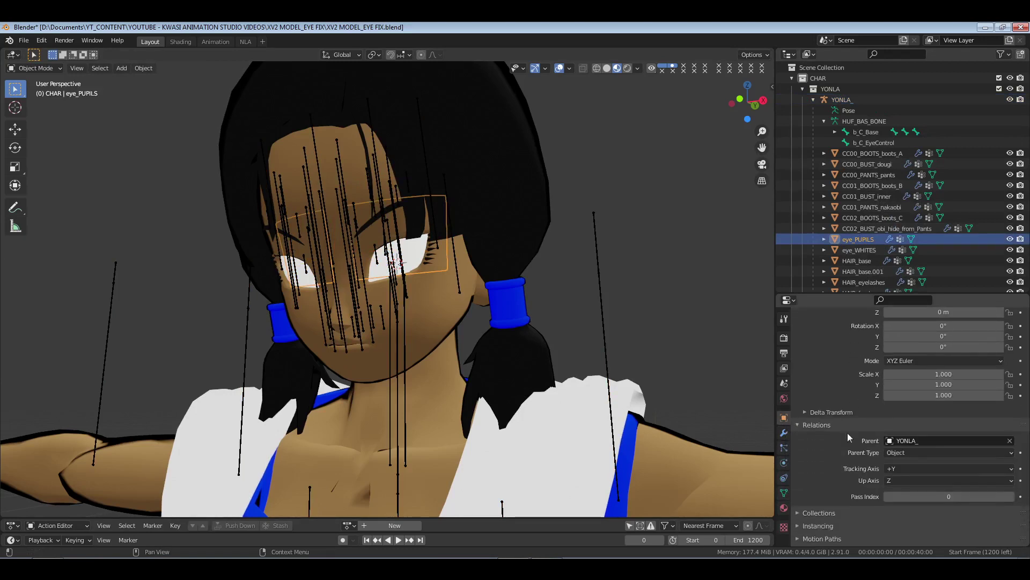
{"action": "left_click", "coordinate": [952, 452]}
{"action": "left_click", "coordinate": [926, 473]}
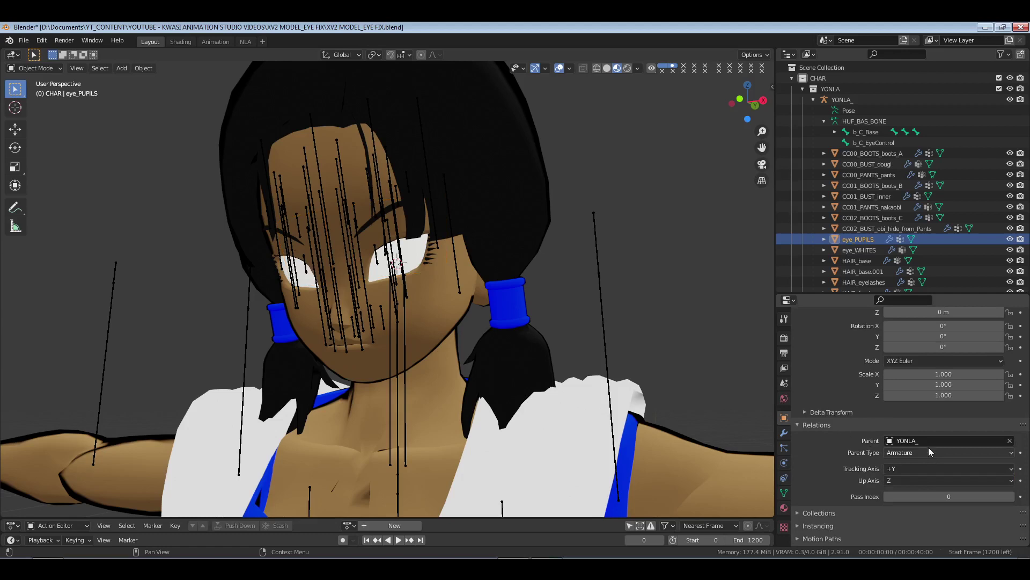
{"action": "left_click", "coordinate": [929, 452]}
{"action": "left_click", "coordinate": [910, 483]}
- Try b_C_Chest as the parent bone of eye_PUPILS, and change the parent bone to b_C_EyeControl
{"action": "left_click", "coordinate": [931, 464]}
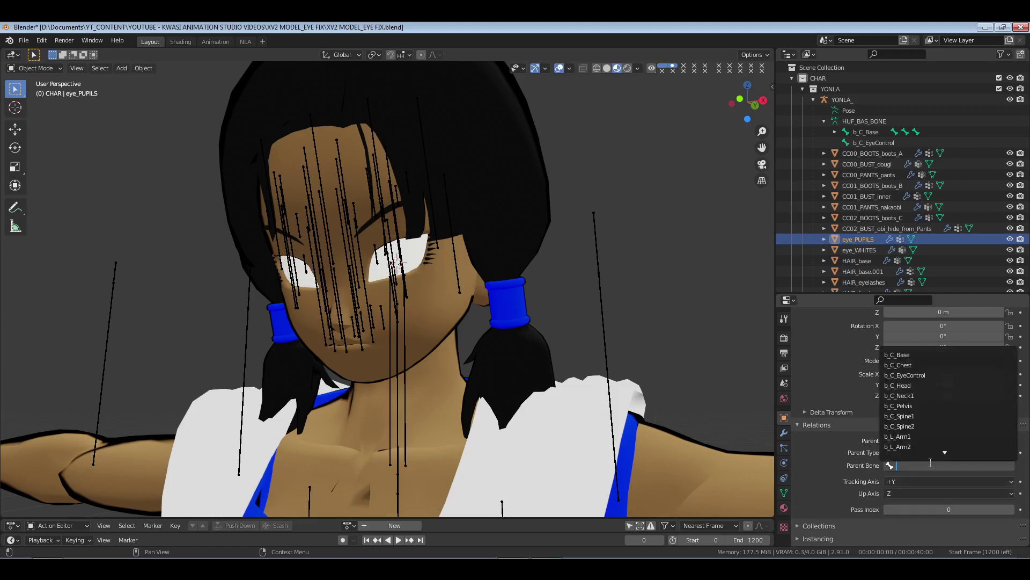
{"action": "left_click", "coordinate": [928, 365]}
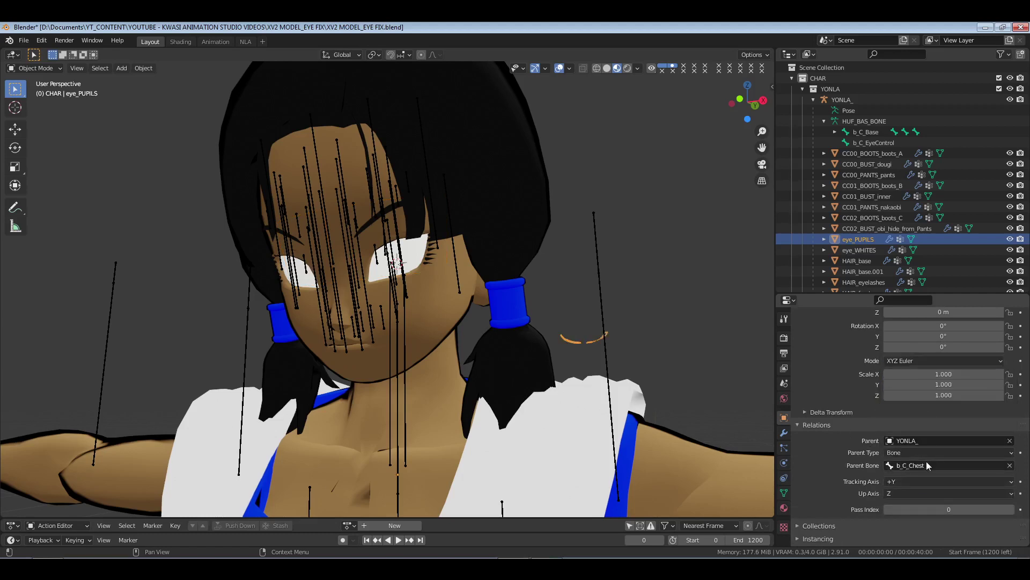
{"action": "left_click", "coordinate": [927, 465]}
{"action": "left_click", "coordinate": [936, 375]}
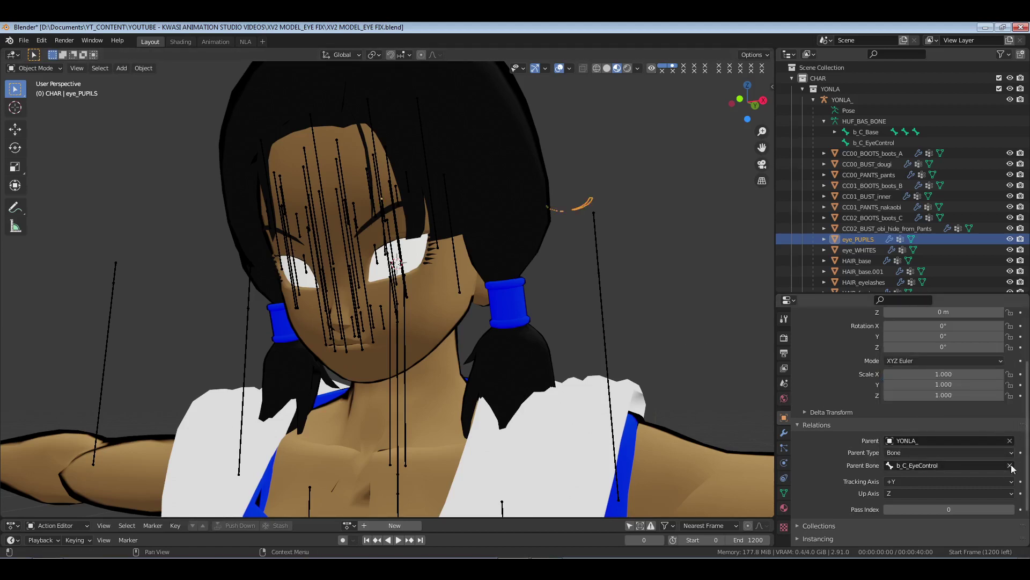
- Switch the parent type of eye_PUPILS back to Object and locate the displaced pupil mesh beside the character
{"action": "left_click", "coordinate": [994, 452]}
{"action": "left_click", "coordinate": [963, 465]}
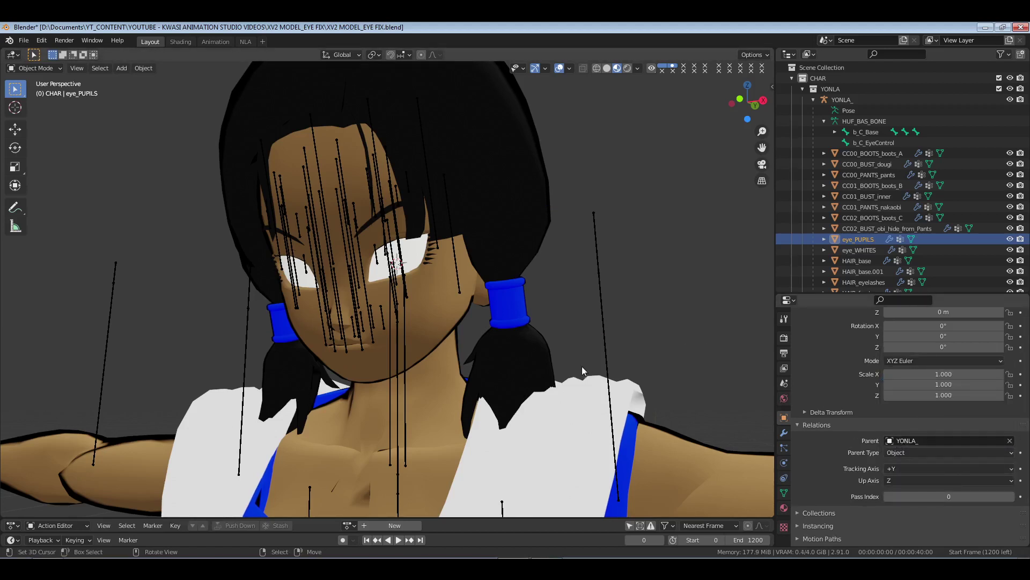
{"action": "middle_click_drag", "start_coordinate": [582, 366], "coordinate": [805, 250]}
{"action": "scroll", "coordinate": [533, 240], "scroll_direction": "down", "scroll_amount": 9}
{"action": "middle_click_drag", "start_coordinate": [532, 240], "coordinate": [652, 374]}
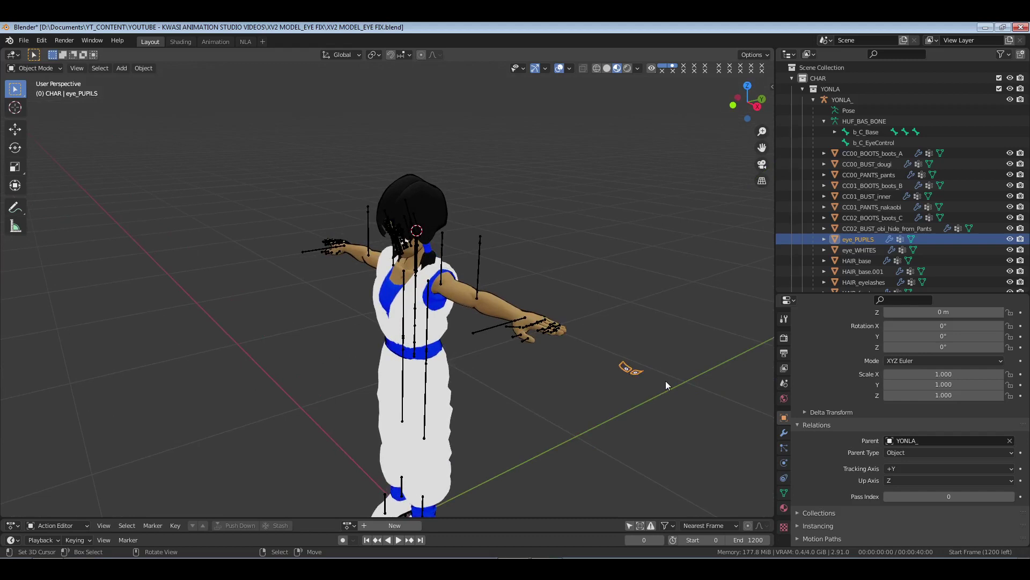
- Clear the rotation of eye_PUPILS, rotate it 90° about global X and 180° about global Z, and inspect its placement on the face
{"action": "key", "text": "alt+r"}
{"action": "type", "text": "r"}
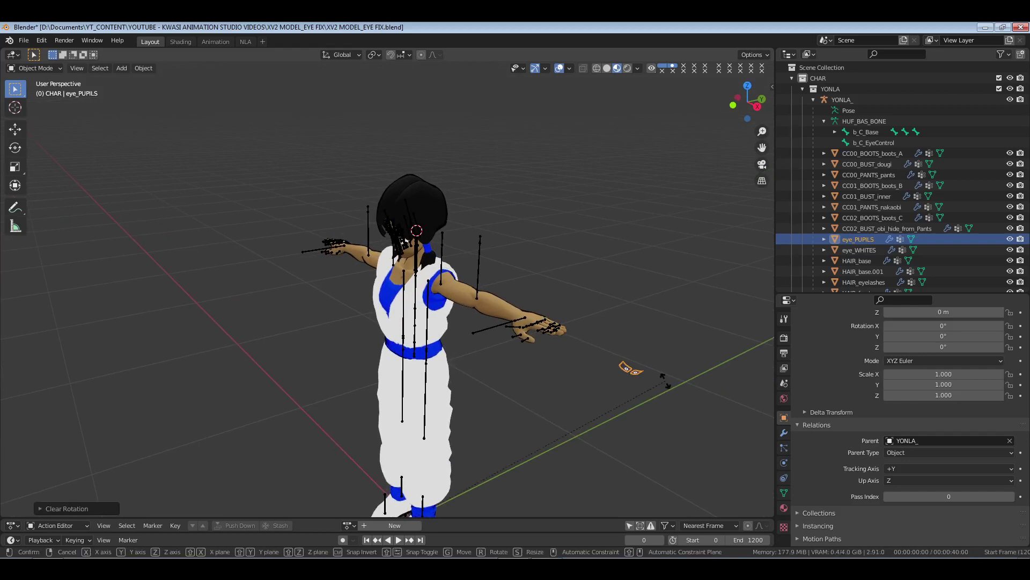
{"action": "type", "text": "x"}
{"action": "type", "text": "90"}
{"action": "key", "text": "Return"}
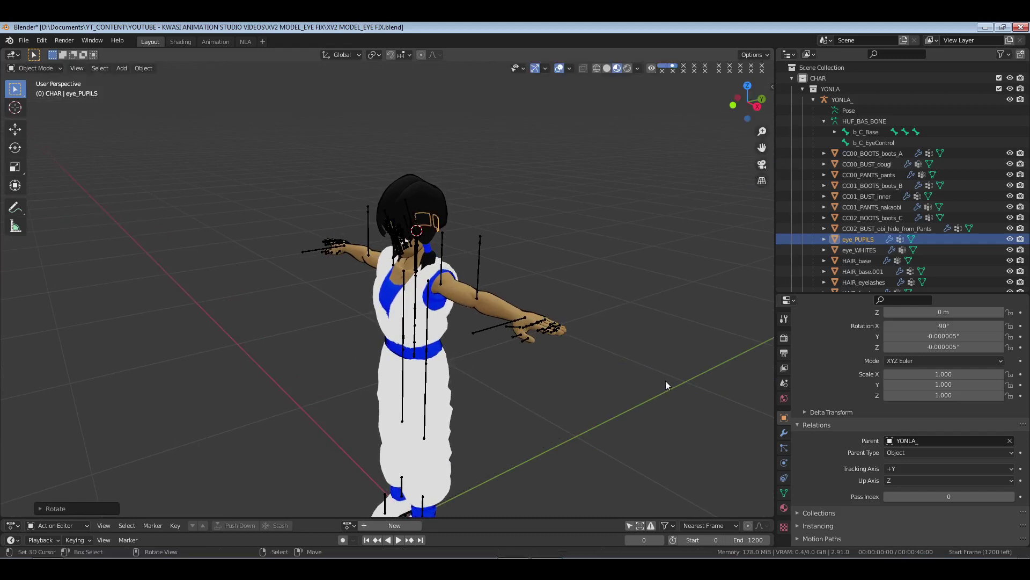
{"action": "type", "text": "rz180"}
{"action": "key", "text": "Return"}
{"action": "key", "text": "KP_Decimal"}
{"action": "middle_click_drag", "start_coordinate": [666, 385], "coordinate": [537, 397]}
{"action": "scroll", "coordinate": [846, 381], "scroll_direction": "up", "scroll_amount": 3}
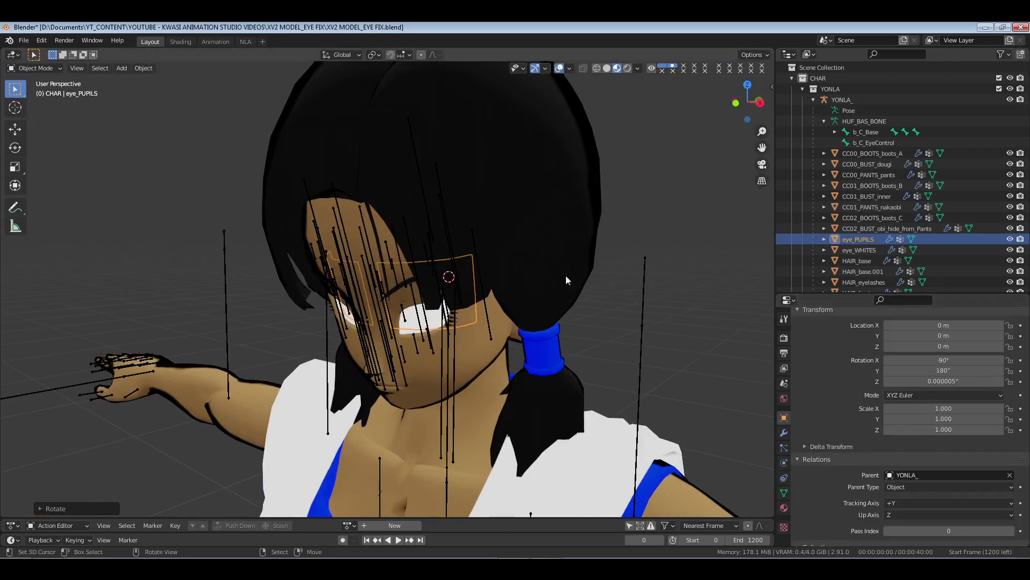
- Select the armature, clear the rotation of all its bones in Pose Mode, deselect them and return to Object Mode
{"action": "left_click", "coordinate": [445, 220]}
{"action": "key", "text": "ctrl+Tab"}
{"action": "key", "text": "a"}
{"action": "key", "text": "s"}
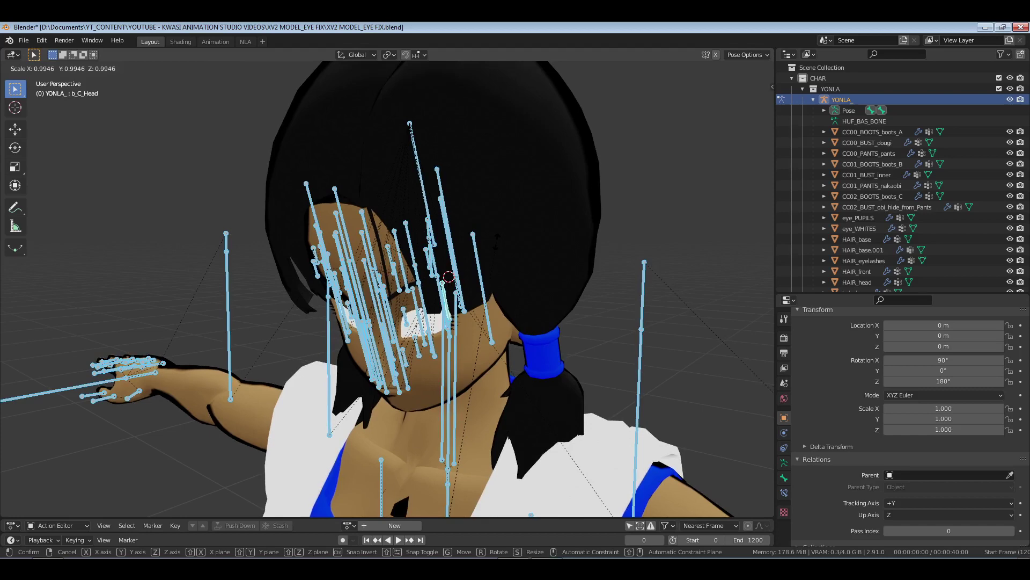
{"action": "right_click", "coordinate": [489, 268]}
{"action": "key", "text": "alt+r"}
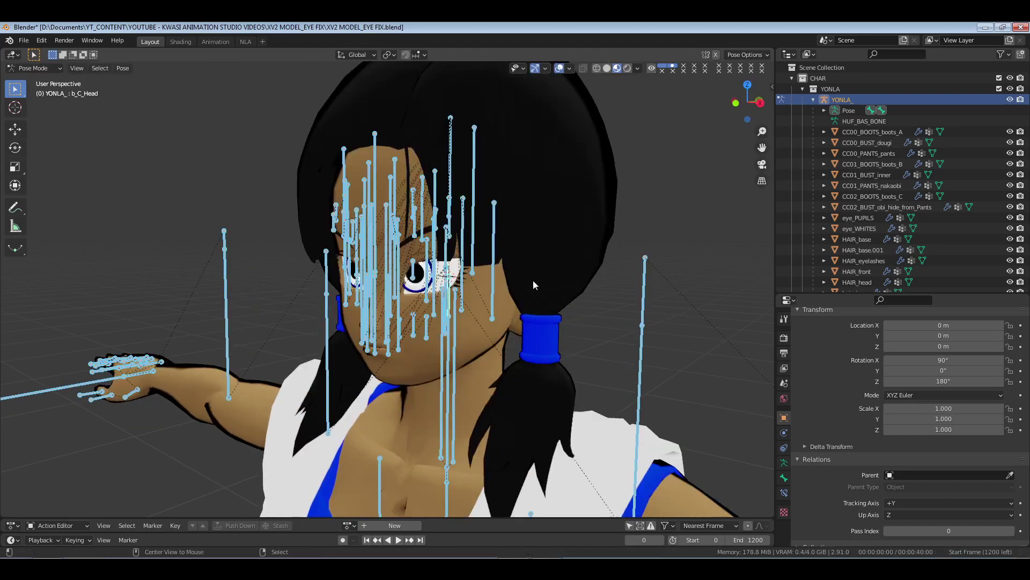
{"action": "key", "text": "alt+a"}
{"action": "scroll", "coordinate": [471, 285], "scroll_direction": "down", "scroll_amount": 1}
{"action": "mouse_move", "coordinate": [471, 285]}
{"action": "middle_mouse_down"}
{"action": "mouse_move", "coordinate": [524, 285]}
{"action": "mouse_move", "coordinate": [456, 287]}
{"action": "middle_mouse_up"}
{"action": "scroll", "coordinate": [524, 285], "scroll_direction": "up", "scroll_amount": 3}
{"action": "key", "text": "ctrl+Tab"}
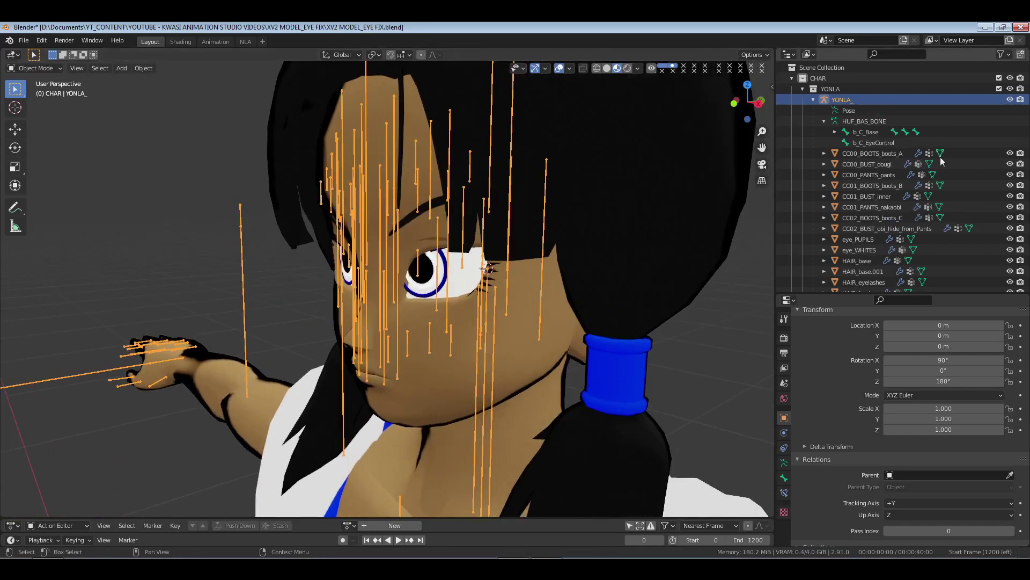
- Select eye_PUPILS and set its parent type to Bone with b_C_EyeControl as the parent bone
{"action": "scroll", "coordinate": [878, 231], "scroll_direction": "down", "scroll_amount": 2}
{"action": "left_click", "coordinate": [863, 183]}
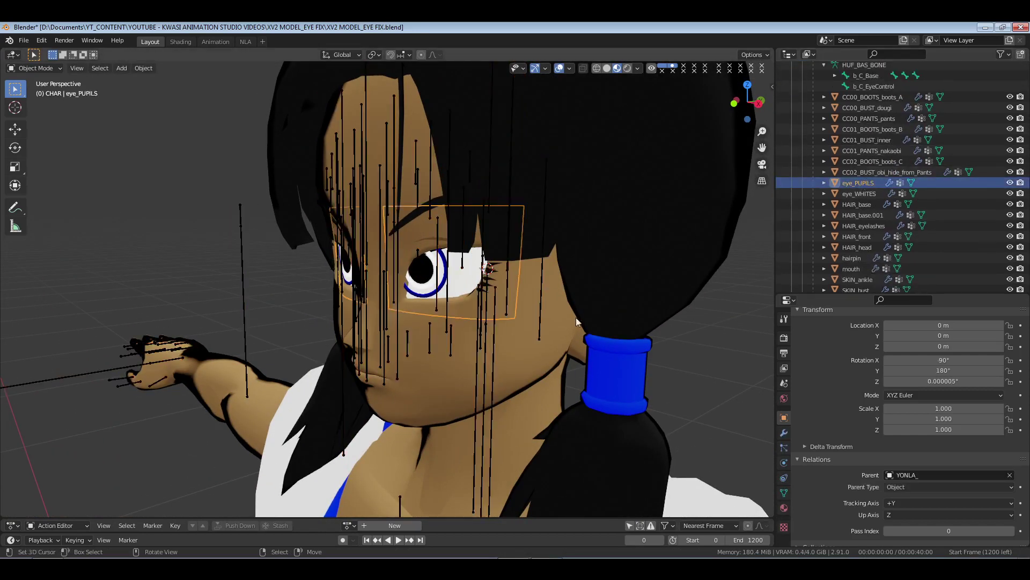
{"action": "middle_click_drag", "start_coordinate": [575, 317], "coordinate": [644, 344]}
{"action": "left_click", "coordinate": [930, 487]}
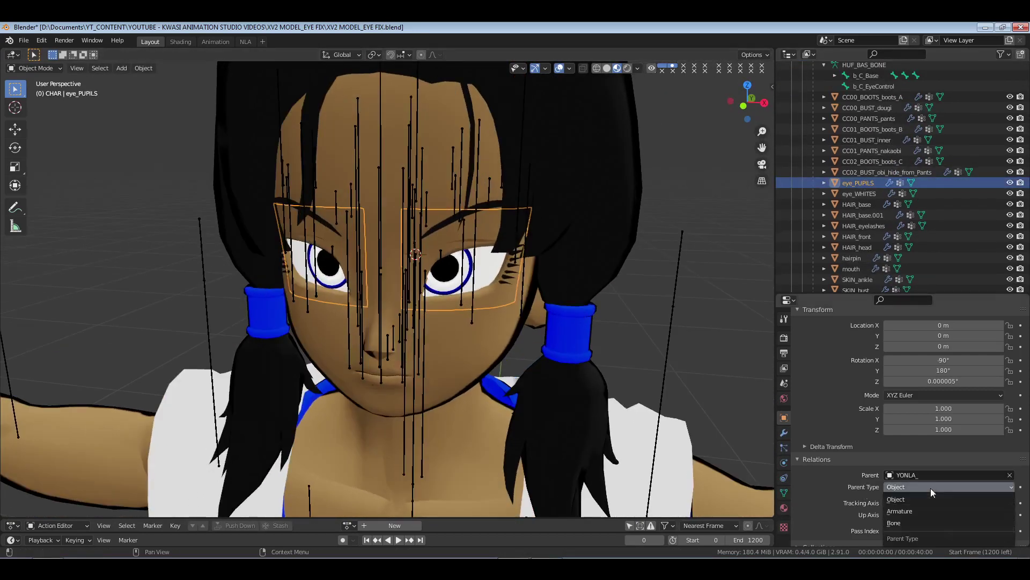
{"action": "left_click", "coordinate": [920, 522]}
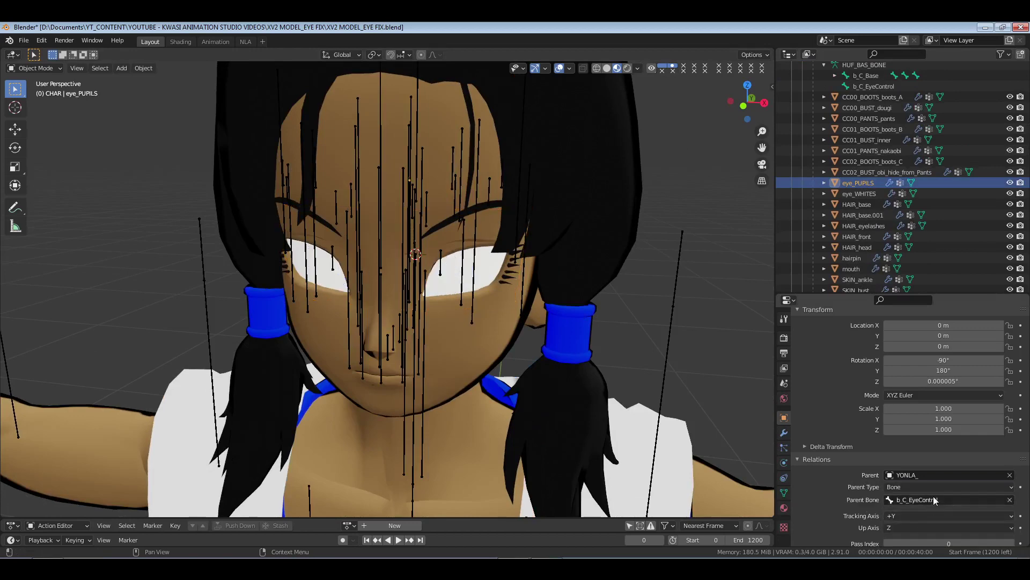
- Look for the pupils around the whole character, and undo the bone parenting of eye_PUPILS
{"action": "scroll", "coordinate": [581, 312], "scroll_direction": "down", "scroll_amount": 5}
{"action": "middle_click_drag", "start_coordinate": [571, 313], "coordinate": [502, 352]}
{"action": "scroll", "coordinate": [502, 352], "scroll_direction": "down", "scroll_amount": 7}
{"action": "middle_click_drag", "start_coordinate": [440, 347], "coordinate": [539, 343]}
{"action": "scroll", "coordinate": [539, 343], "scroll_direction": "up", "scroll_amount": 3}
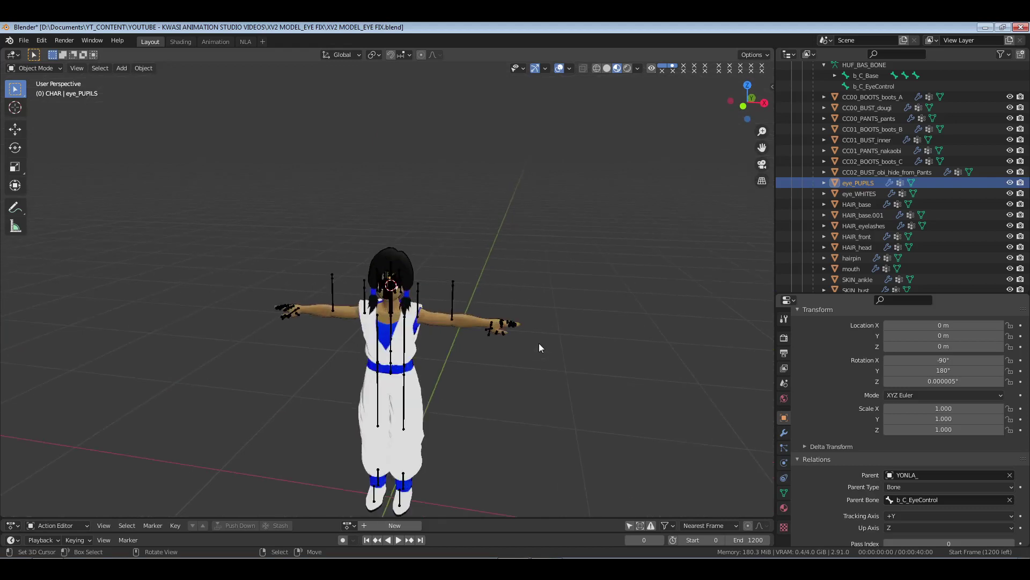
{"action": "scroll", "coordinate": [538, 348], "scroll_direction": "up", "scroll_amount": 3}
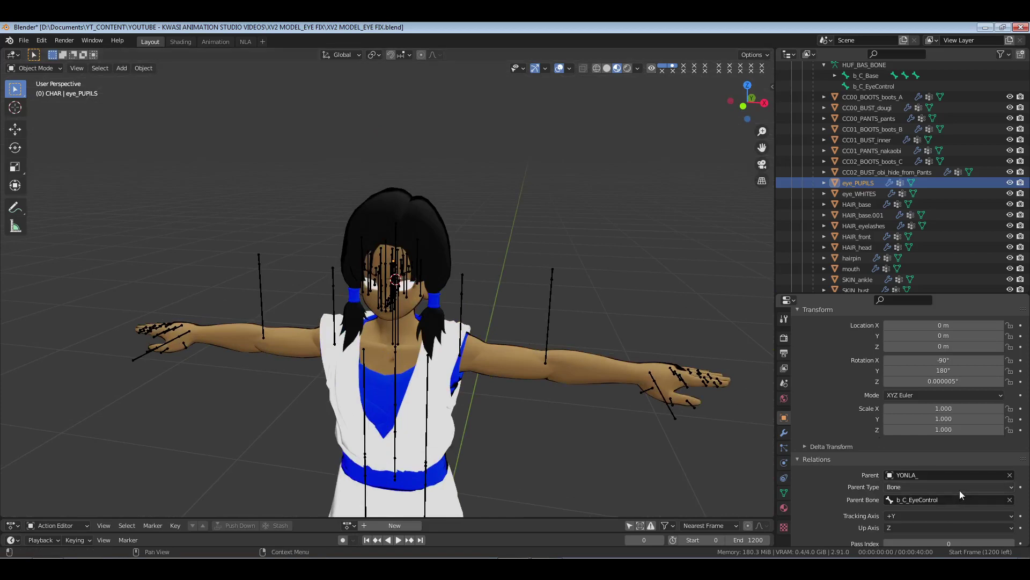
{"action": "key", "text": "ctrl+z"}
{"action": "middle_click_drag", "start_coordinate": [597, 320], "coordinate": [565, 313]}
{"action": "scroll", "coordinate": [478, 303], "scroll_direction": "up", "scroll_amount": 2}
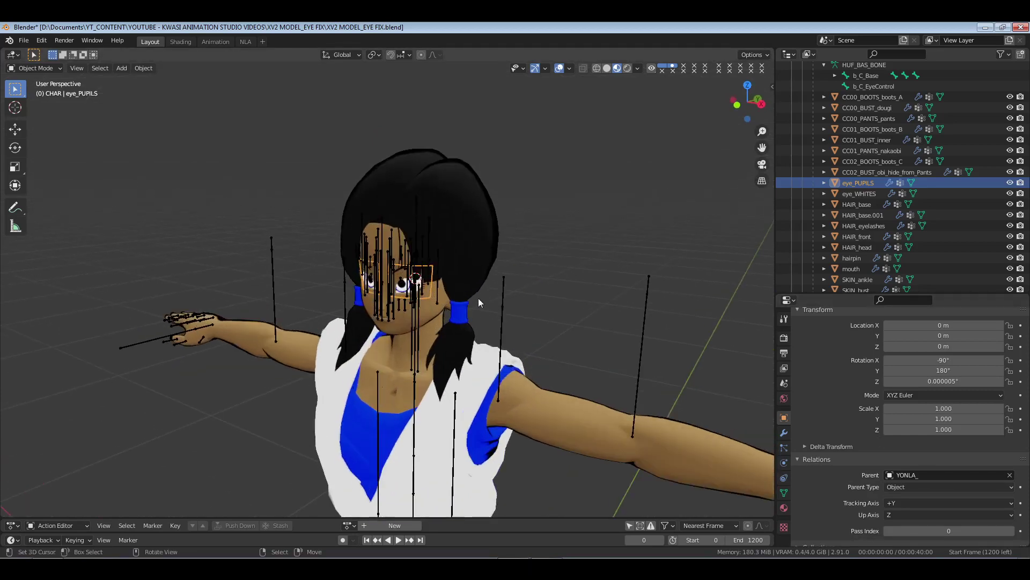
- Select the armature, pick the b_C_EyeControl bone in Pose Mode and switch to Edit Mode
{"action": "right_click", "coordinate": [416, 249]}
{"action": "scroll", "coordinate": [354, 271], "scroll_direction": "up", "scroll_amount": 4}
{"action": "key", "text": "ctrl+Tab"}
{"action": "middle_click_drag", "start_coordinate": [502, 258], "coordinate": [566, 310]}
{"action": "left_click", "coordinate": [452, 256]}
{"action": "key", "text": "Tab"}
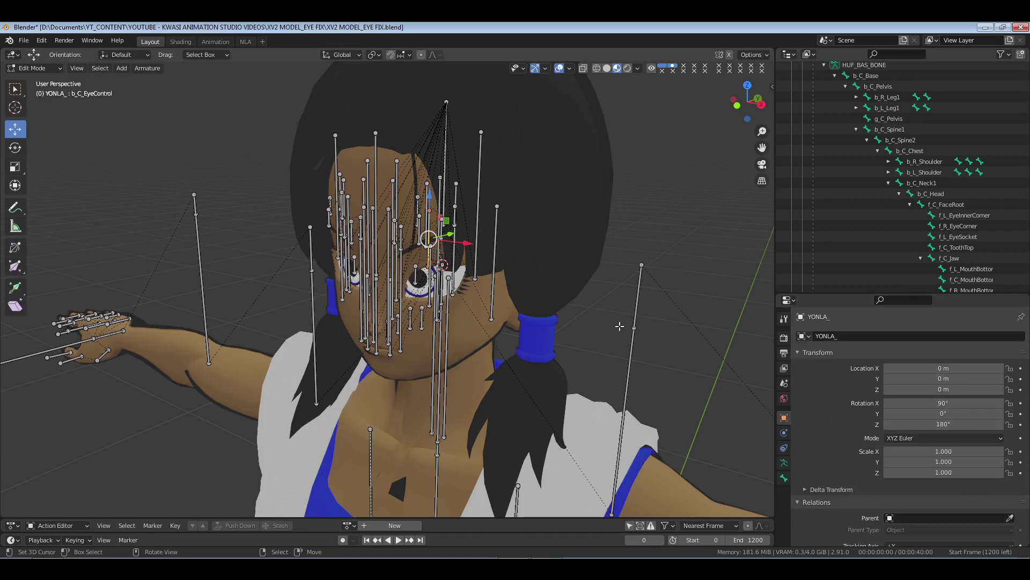
- Return the armature to Object Mode and apply its object rotation
{"action": "key", "text": "ctrl+Tab"}
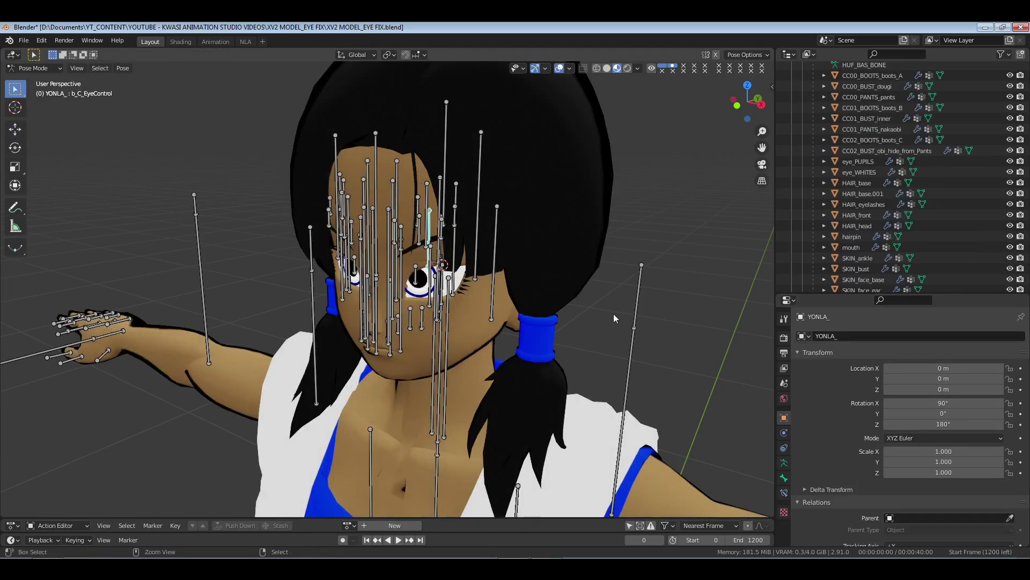
{"action": "key", "text": "ctrl+a"}
{"action": "left_click", "coordinate": [613, 312]}
{"action": "key", "text": "Tab"}
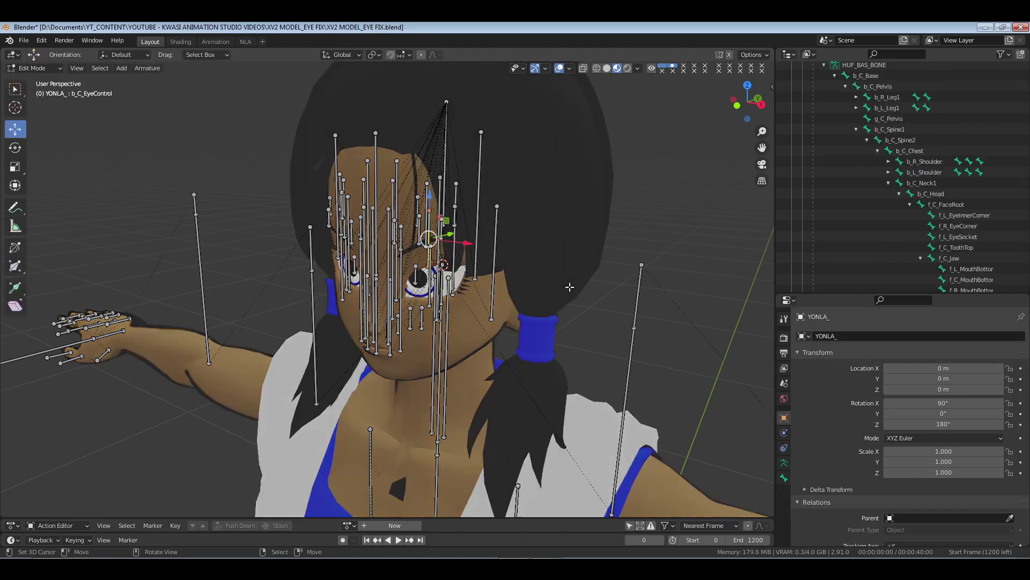
{"action": "key", "text": "ctrl+Tab"}
{"action": "key", "text": "Tab"}
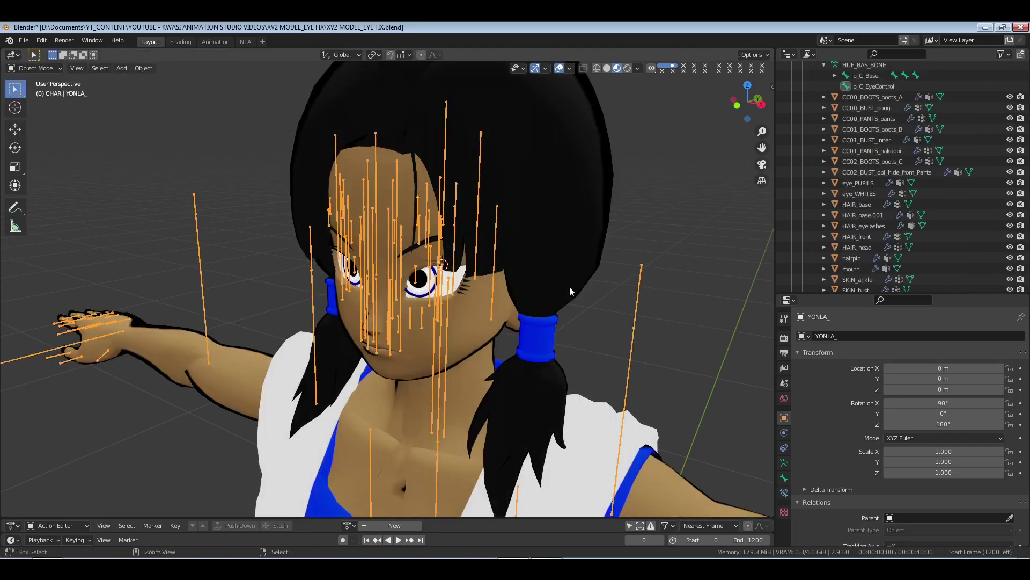
{"action": "key", "text": "ctrl+a"}
{"action": "left_click", "coordinate": [570, 282]}
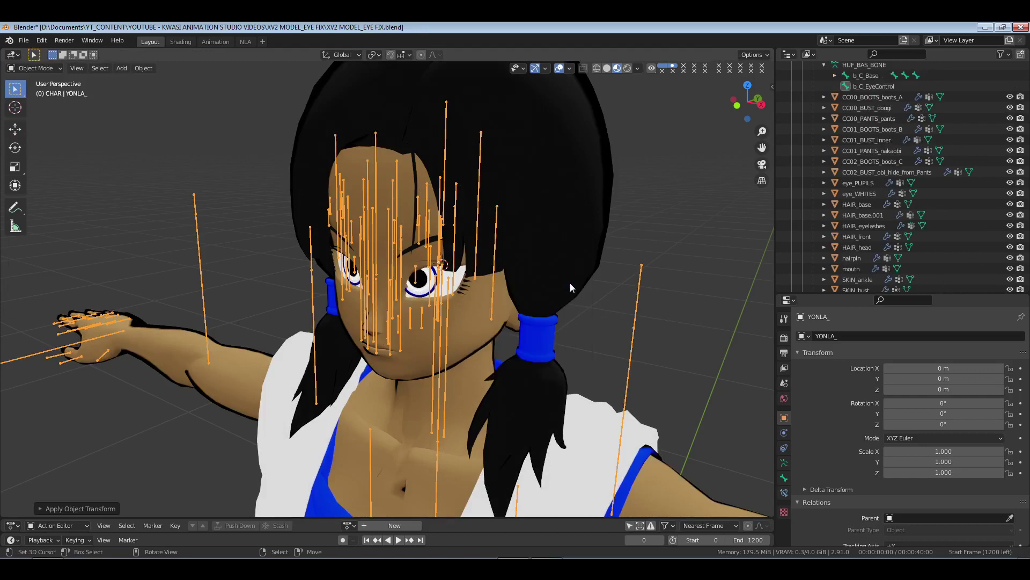
- Put the armature in Pose Mode and deselect all of its bones
{"action": "middle_click_drag", "start_coordinate": [570, 283], "coordinate": [488, 272]}
{"action": "key", "text": "ctrl+Tab"}
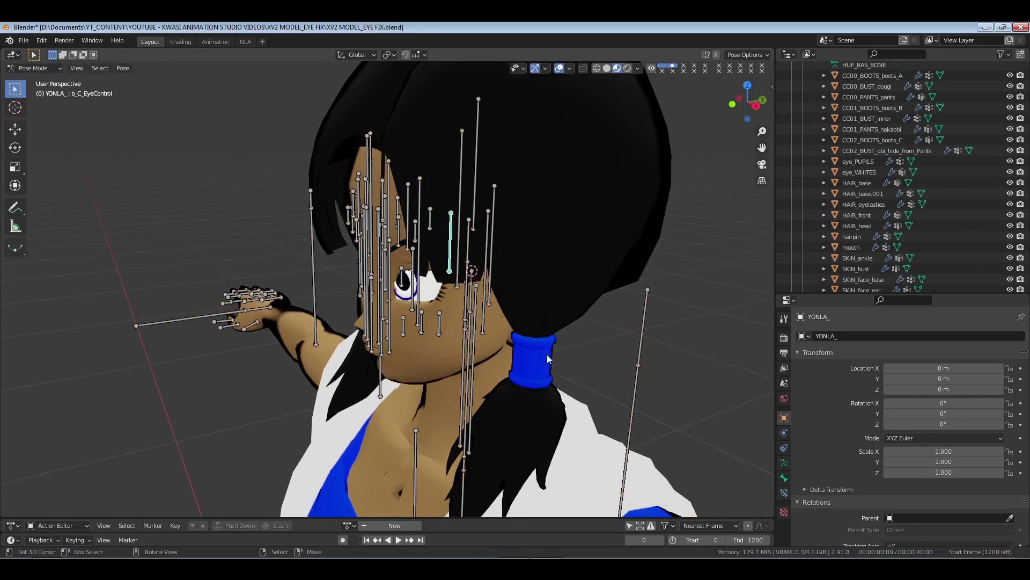
{"action": "scroll", "coordinate": [505, 340], "scroll_direction": "down", "scroll_amount": 2}
{"action": "key", "text": "a"}
{"action": "key", "text": "alt+a"}
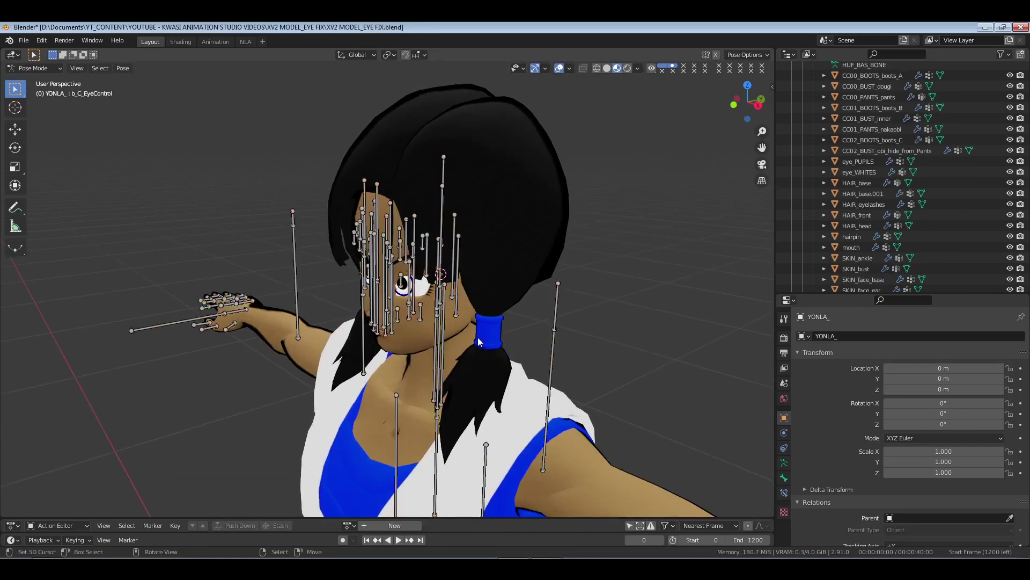
{"action": "scroll", "coordinate": [477, 337], "scroll_direction": "up", "scroll_amount": 5}
{"action": "middle_click_drag", "start_coordinate": [454, 334], "coordinate": [495, 238]}
{"action": "scroll", "coordinate": [565, 343], "scroll_direction": "down", "scroll_amount": 5}
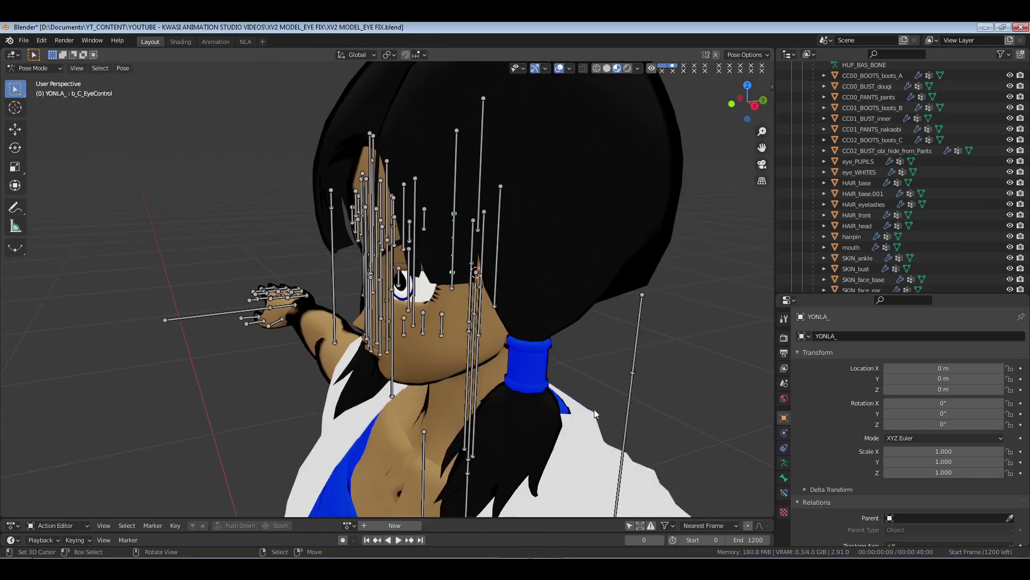
- Examine the bone relations of b_C_EyeControl and the armature's data properties for a parent setting
{"action": "left_click", "coordinate": [784, 487]}
{"action": "left_click", "coordinate": [784, 478]}
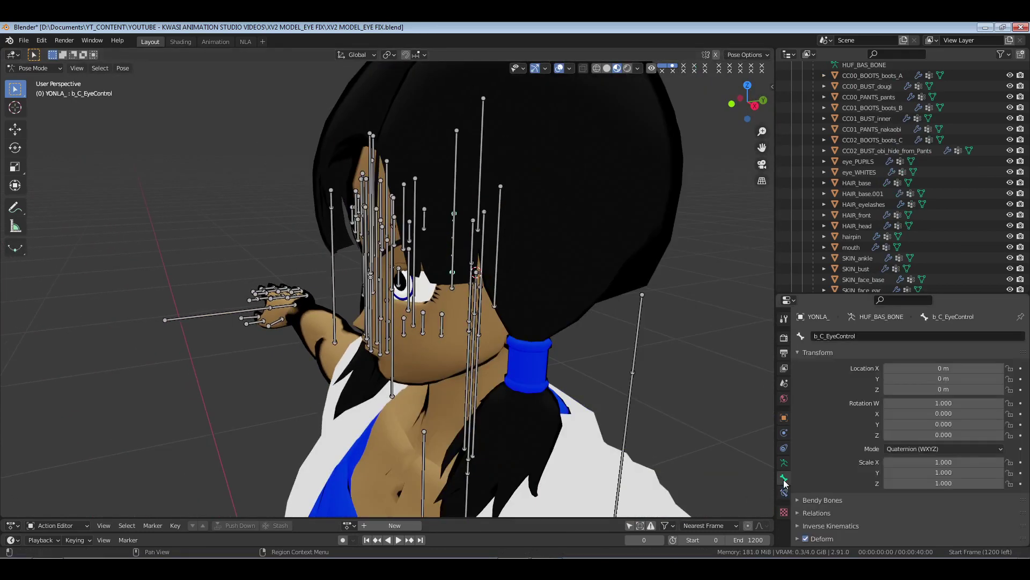
{"action": "scroll", "coordinate": [907, 419], "scroll_direction": "down", "scroll_amount": 5}
{"action": "scroll", "coordinate": [844, 402], "scroll_direction": "down", "scroll_amount": 1}
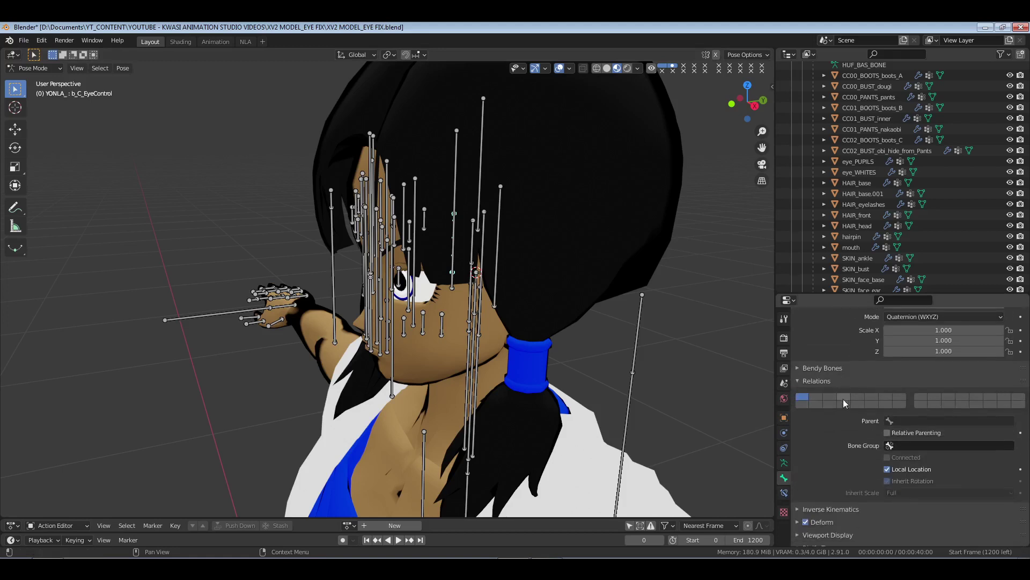
{"action": "left_click", "coordinate": [784, 463]}
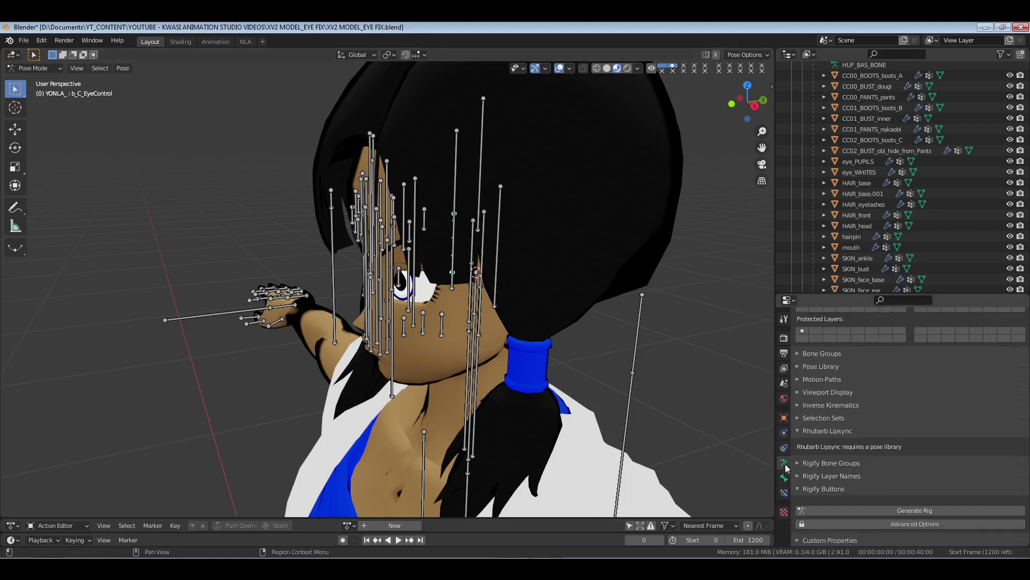
{"action": "scroll", "coordinate": [825, 372], "scroll_direction": "up", "scroll_amount": 3}
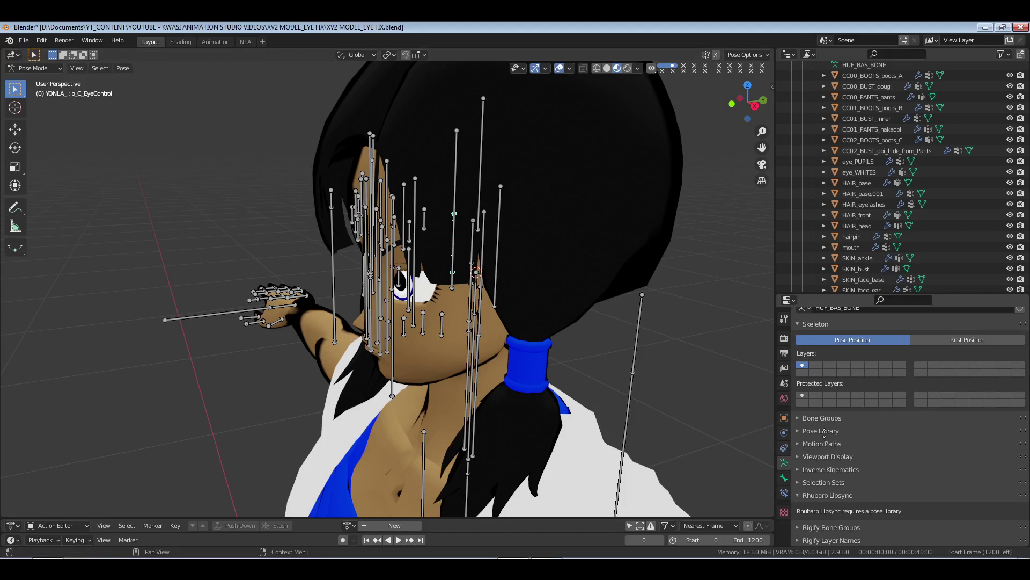
{"action": "scroll", "coordinate": [823, 432], "scroll_direction": "down", "scroll_amount": 3}
{"action": "scroll", "coordinate": [837, 397], "scroll_direction": "up", "scroll_amount": 3}
- Search the armature's object parent candidates for "face" and browse the full list without assigning one
{"action": "left_click", "coordinate": [784, 417]}
{"action": "scroll", "coordinate": [876, 402], "scroll_direction": "down", "scroll_amount": 3}
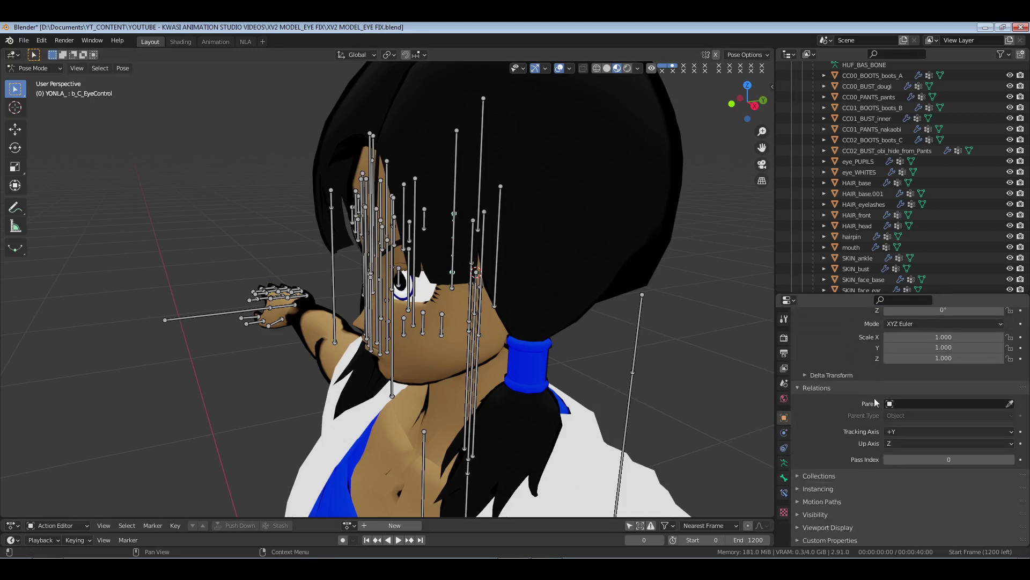
{"action": "left_click", "coordinate": [990, 406]}
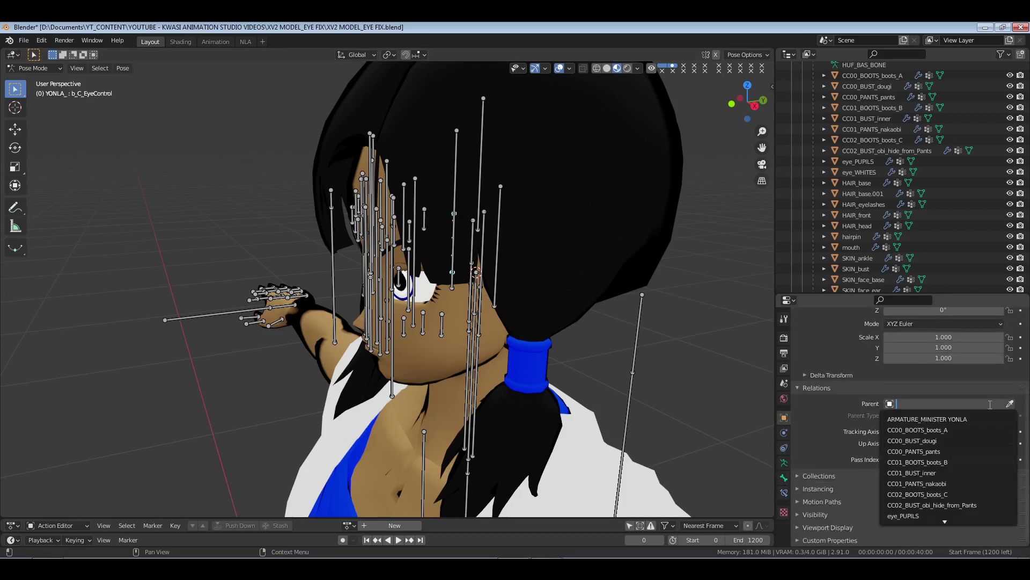
{"action": "type", "text": "face"}
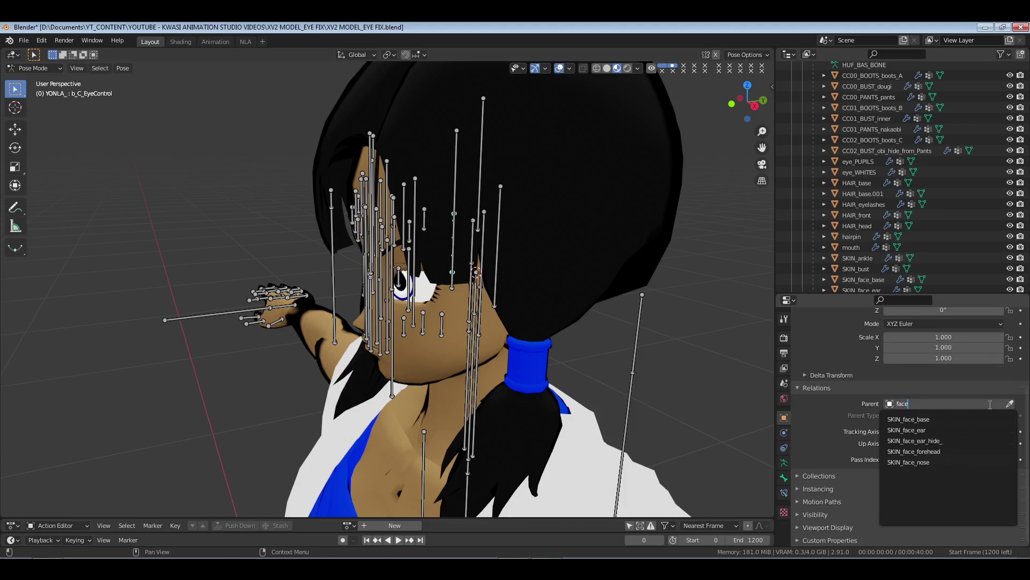
{"action": "key", "text": "BackSpace"}
{"action": "key", "text": "BackSpace"}
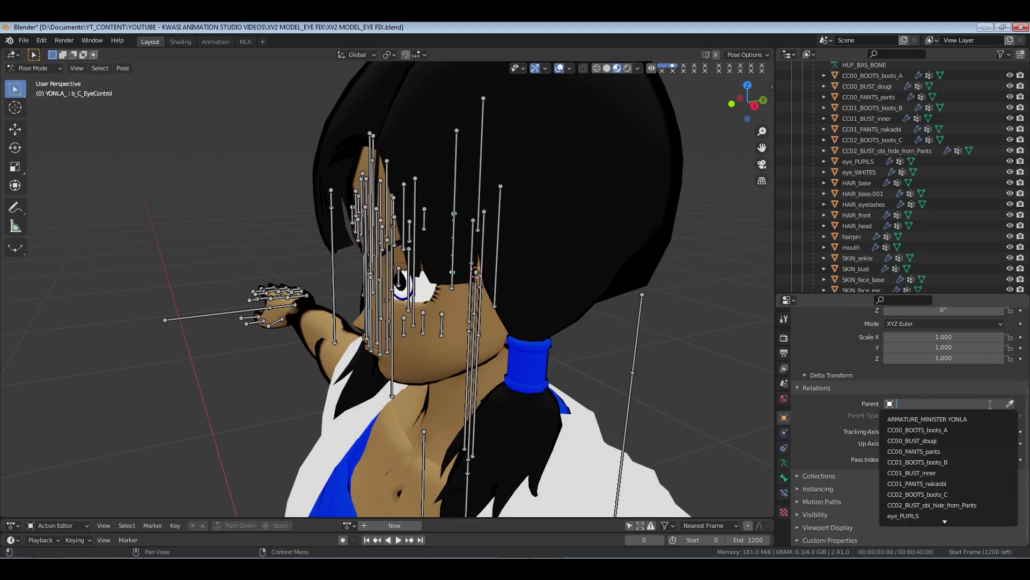
{"action": "scroll", "coordinate": [972, 460], "scroll_direction": "down", "scroll_amount": 20}
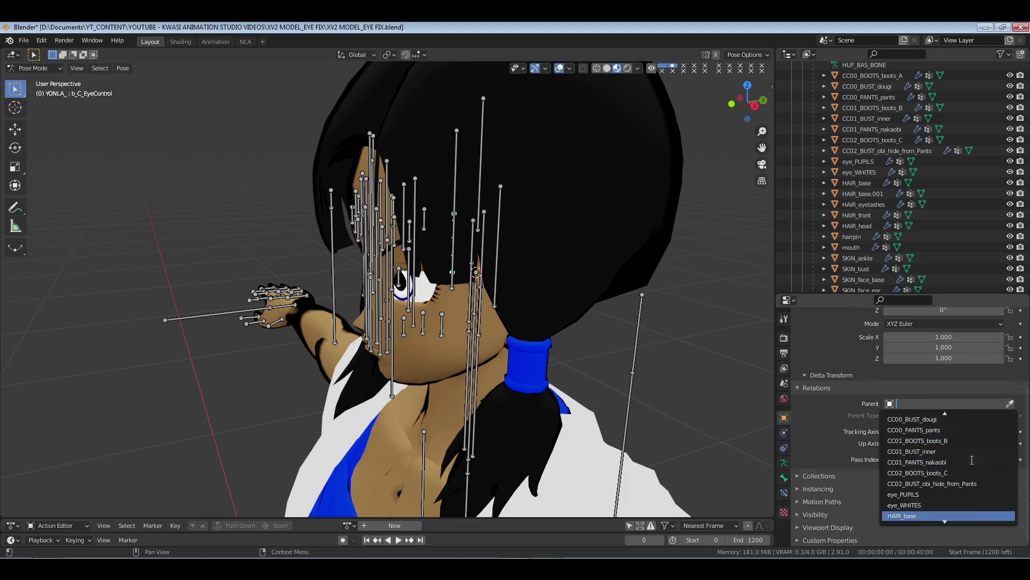
{"action": "scroll", "coordinate": [972, 460], "scroll_direction": "up", "scroll_amount": 9}
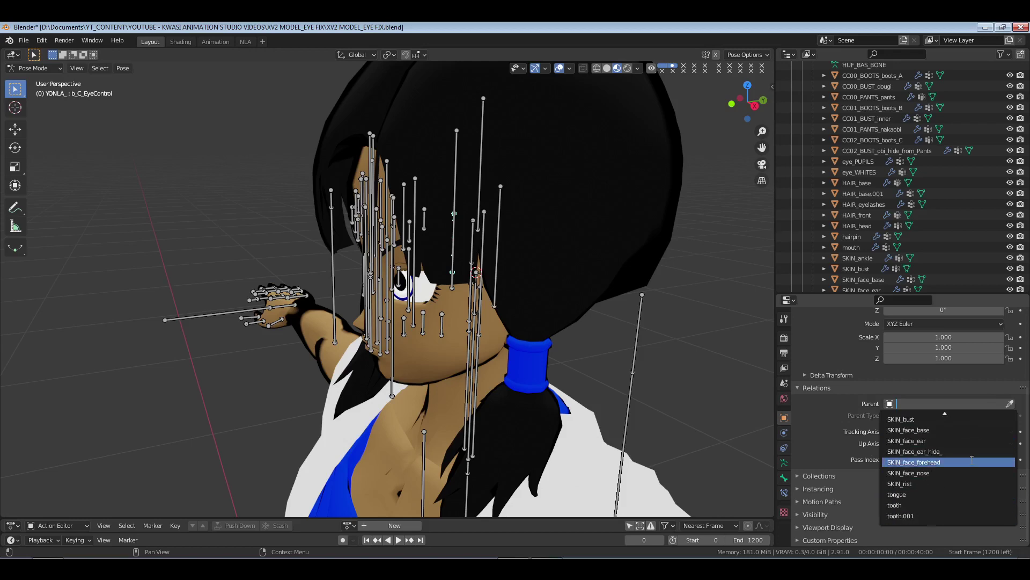
{"action": "key", "text": "Escape"}
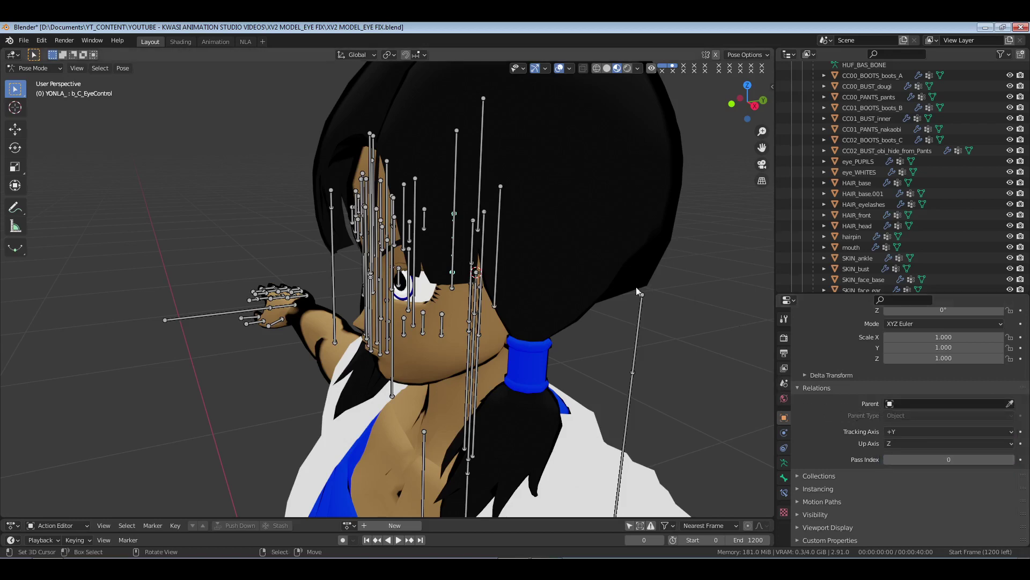
- Collapse the leg and shoulder branches of the pose bone hierarchy and locate f_C_FaceRoot under b_C_Head
{"action": "middle_click_drag", "start_coordinate": [644, 344], "coordinate": [488, 317]}
{"action": "scroll", "coordinate": [489, 317], "scroll_direction": "up", "scroll_amount": 2}
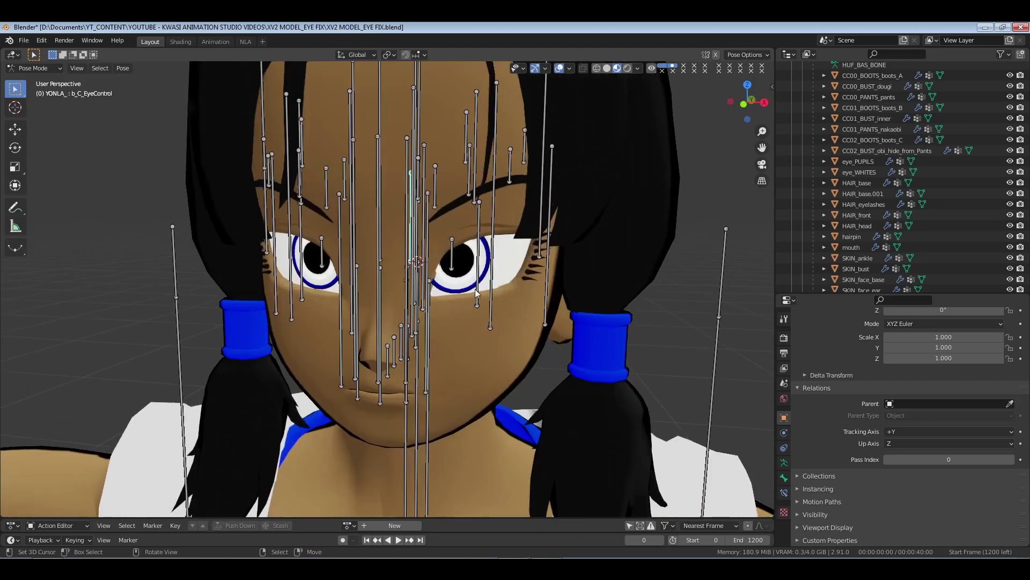
{"action": "scroll", "coordinate": [491, 250], "scroll_direction": "down", "scroll_amount": 4}
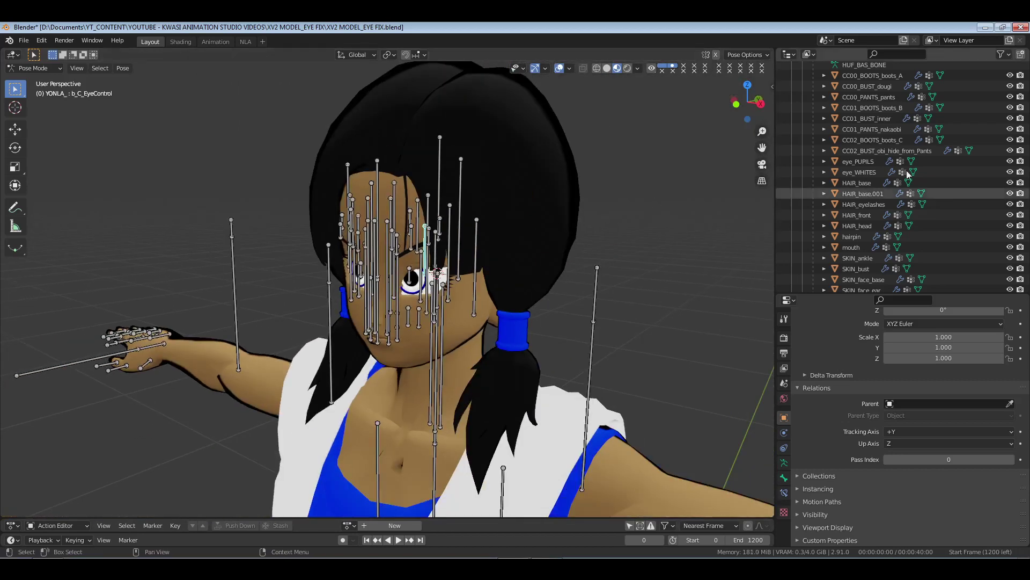
{"action": "scroll", "coordinate": [880, 166], "scroll_direction": "up", "scroll_amount": 5}
{"action": "left_click", "coordinate": [824, 110], "text": "shift"}
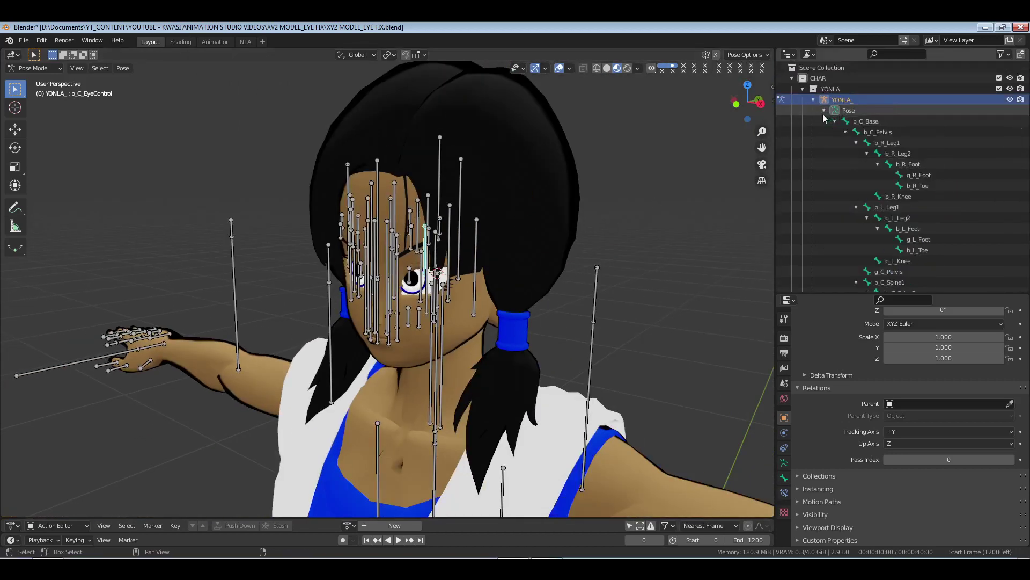
{"action": "left_click", "coordinate": [855, 143]}
{"action": "left_click", "coordinate": [856, 154]}
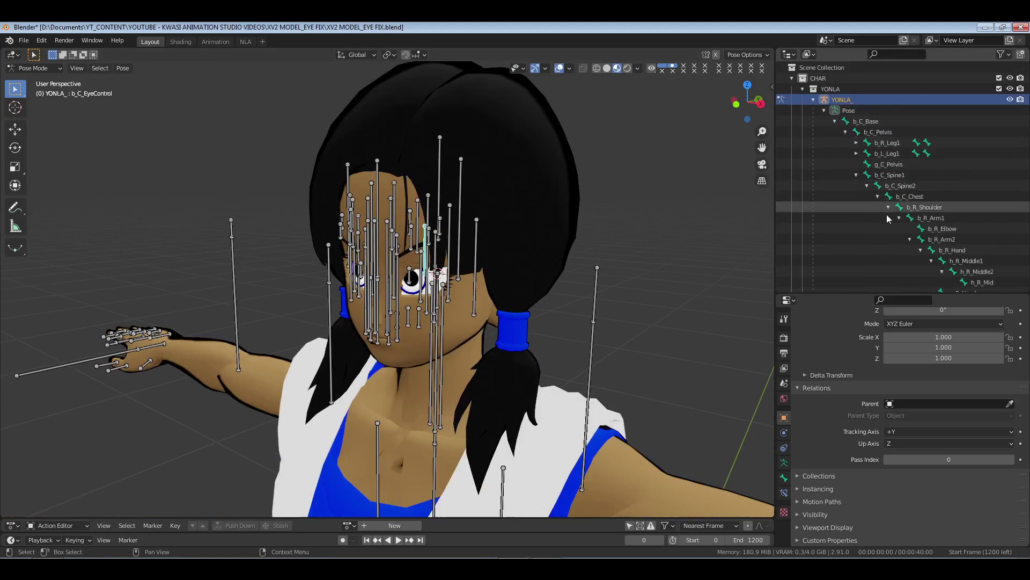
{"action": "left_click", "coordinate": [888, 207]}
{"action": "left_click", "coordinate": [888, 218]}
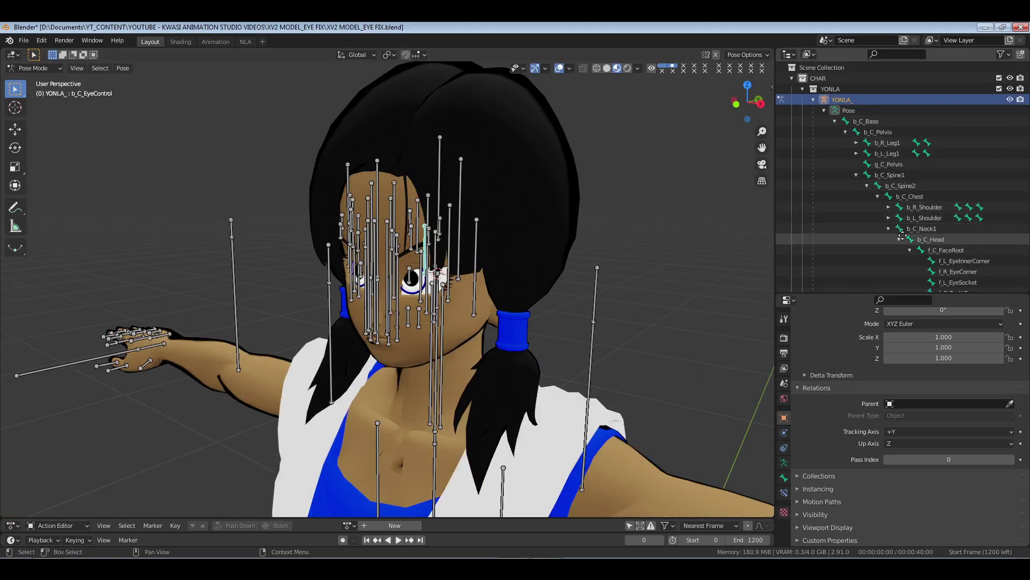
{"action": "middle_click_drag", "start_coordinate": [902, 242], "coordinate": [888, 225]}
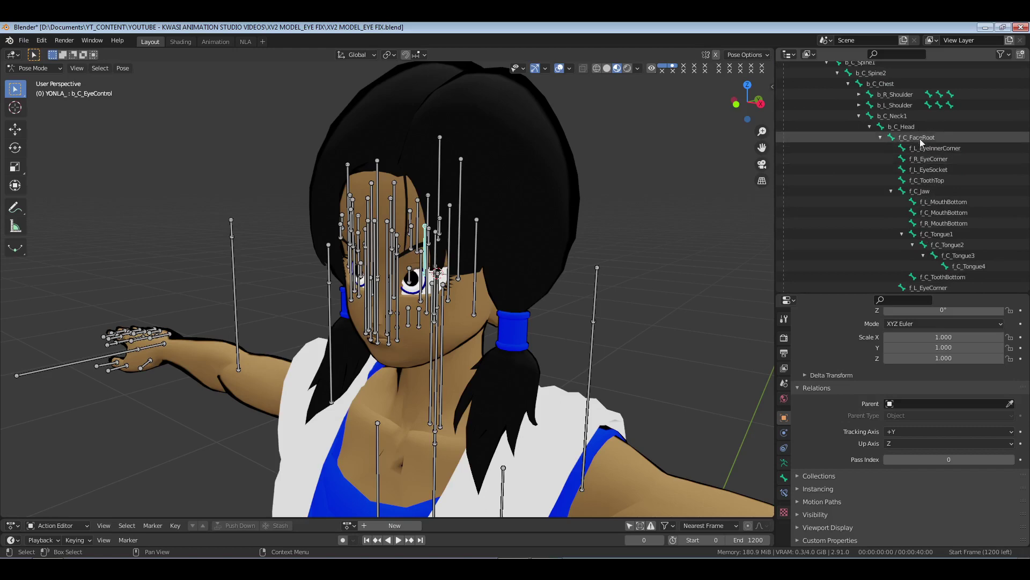
{"action": "left_click", "coordinate": [917, 138]}
- Select the f_R_MouthCorners bone and examine its parent in the bone relations
{"action": "middle_click_drag", "start_coordinate": [483, 269], "coordinate": [440, 277]}
{"action": "left_click", "coordinate": [452, 237]}
{"action": "left_click", "coordinate": [397, 273]}
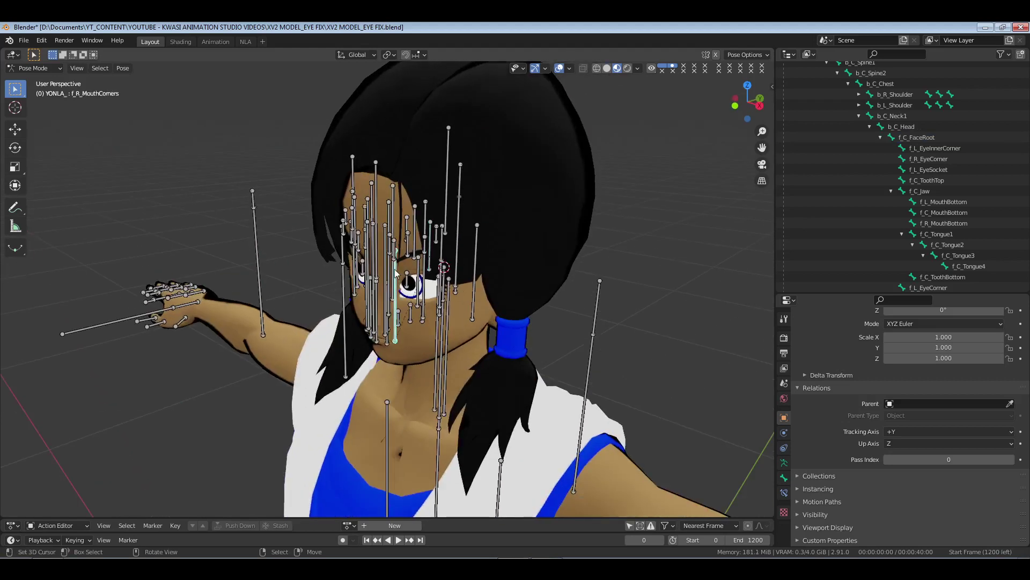
{"action": "left_click", "coordinate": [784, 463]}
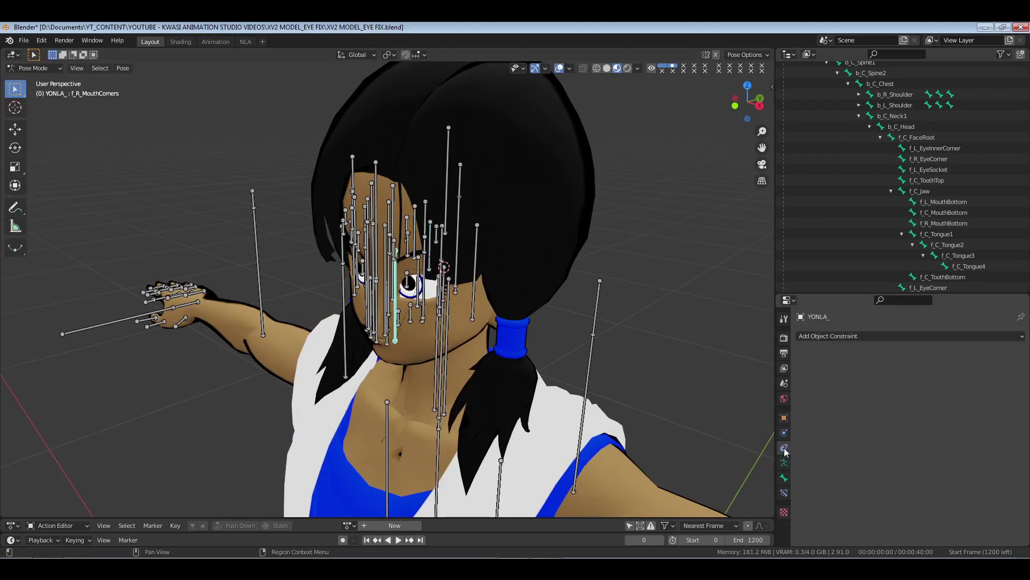
{"action": "left_click", "coordinate": [784, 418]}
{"action": "scroll", "coordinate": [804, 456], "scroll_direction": "down", "scroll_amount": 3}
{"action": "left_click", "coordinate": [784, 478]}
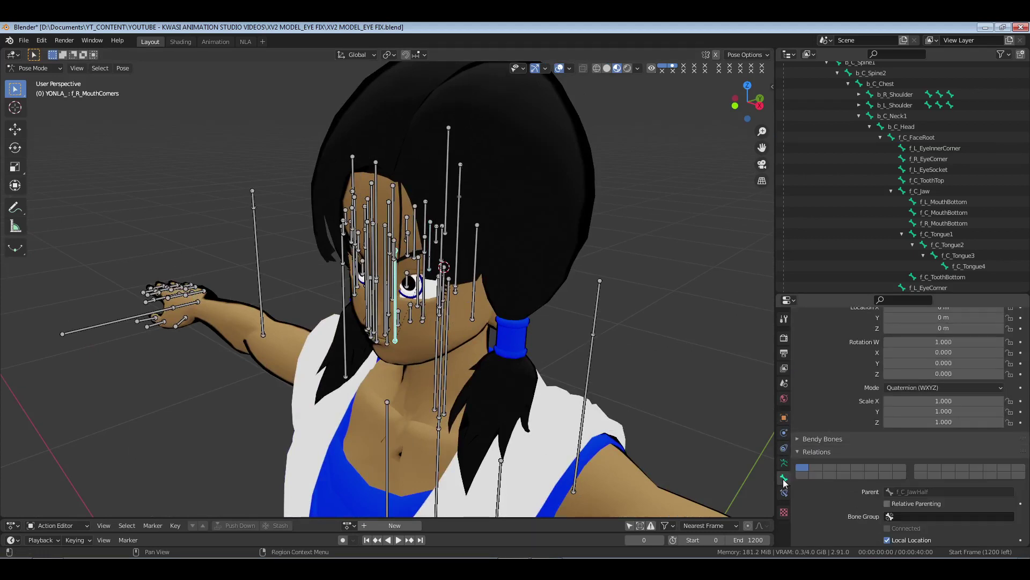
{"action": "scroll", "coordinate": [835, 406], "scroll_direction": "down", "scroll_amount": 3}
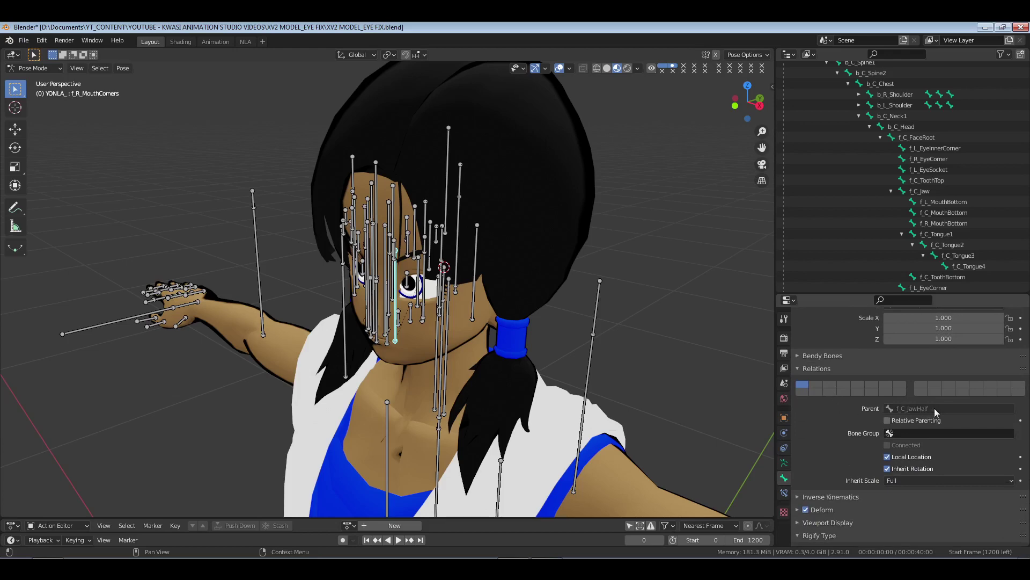
- Select the b_C_EyeControl bone and try to set its parent bone in the relations while in Pose Mode
{"action": "middle_click_drag", "start_coordinate": [469, 319], "coordinate": [452, 253]}
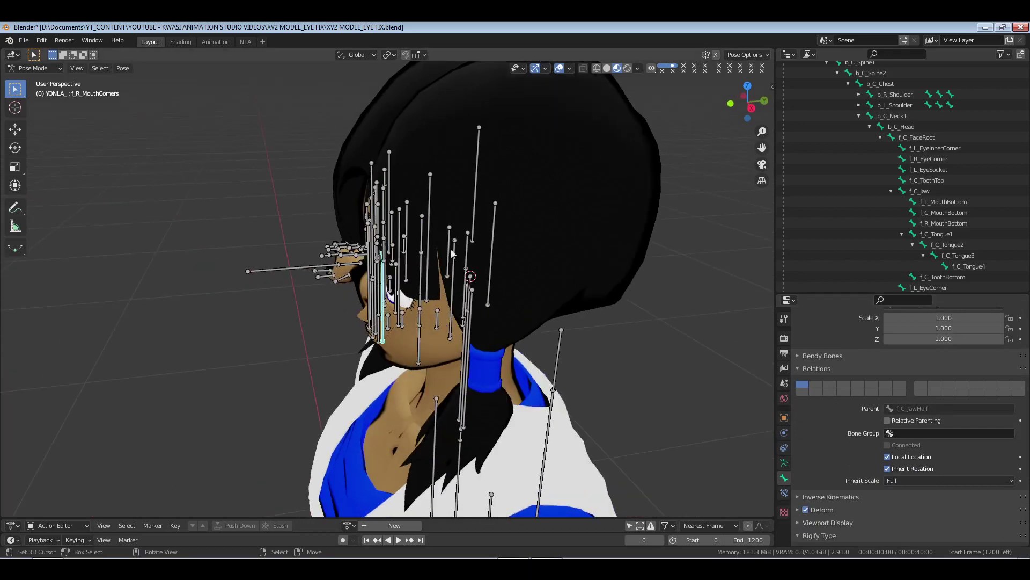
{"action": "left_click", "coordinate": [450, 231]}
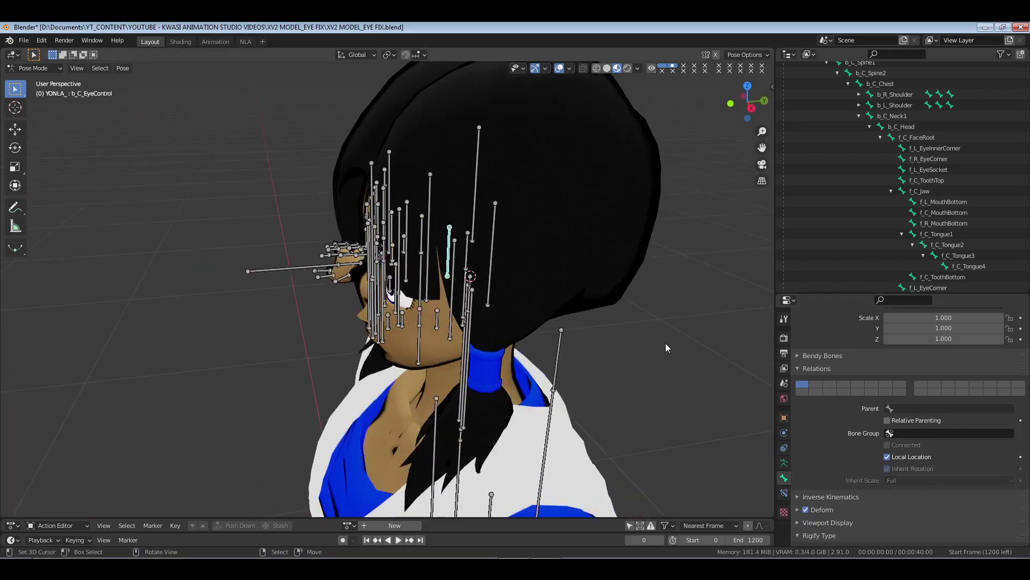
{"action": "left_click", "coordinate": [921, 432]}
{"action": "left_click", "coordinate": [919, 409]}
- Switch to Edit Mode and set the parent of the b_C_EyeControl bone to f_C_FaceRoot, keeping the bone unconnected
{"action": "key", "text": "Tab"}
{"action": "left_click", "coordinate": [932, 463]}
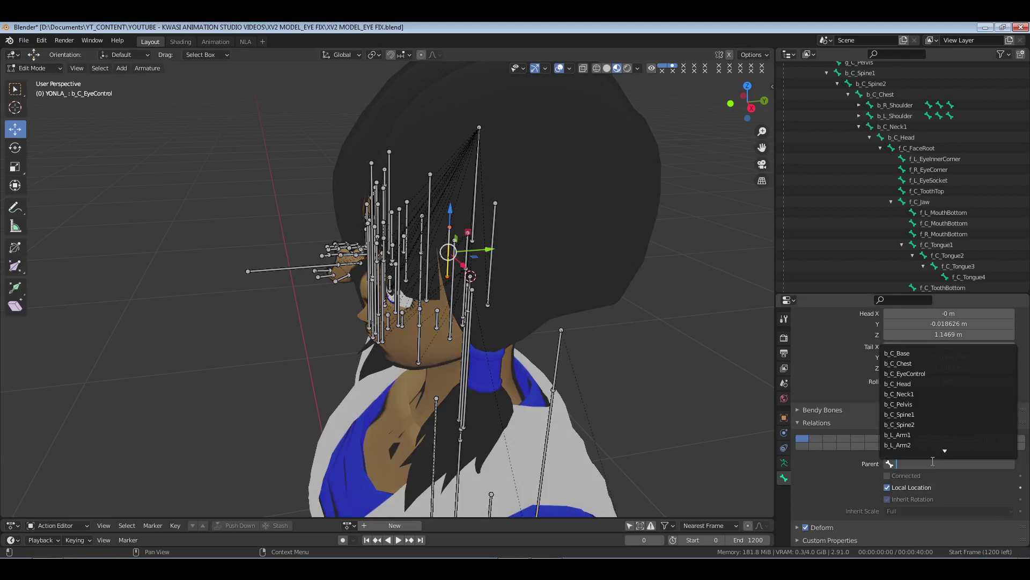
{"action": "type", "text": "face"}
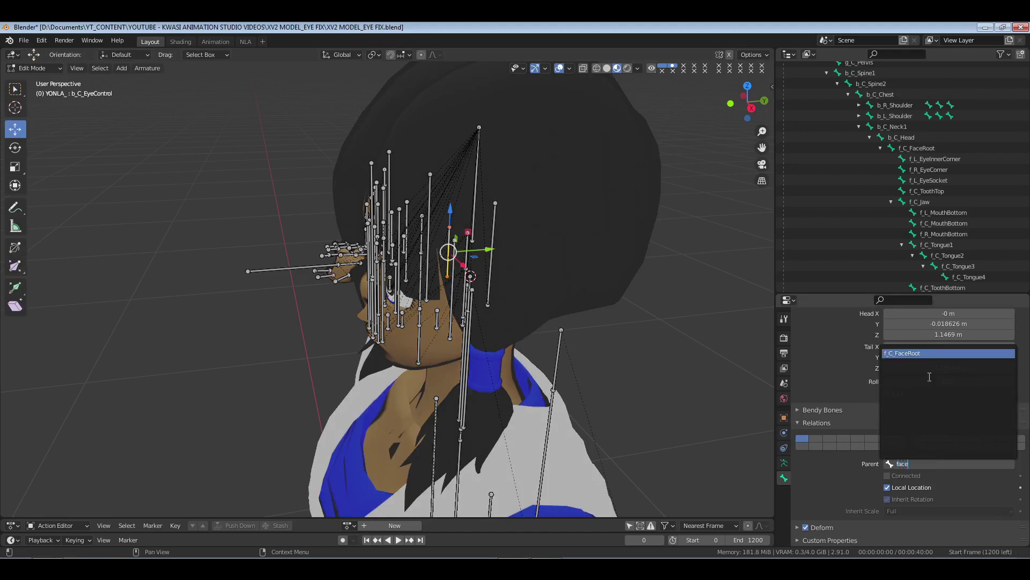
{"action": "left_click", "coordinate": [904, 353]}
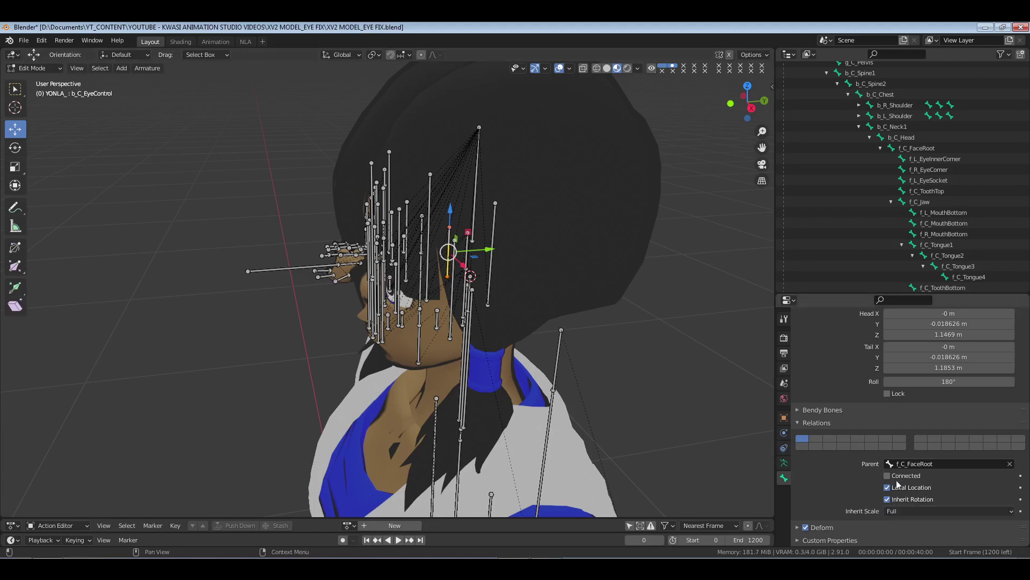
{"action": "left_click", "coordinate": [887, 476]}
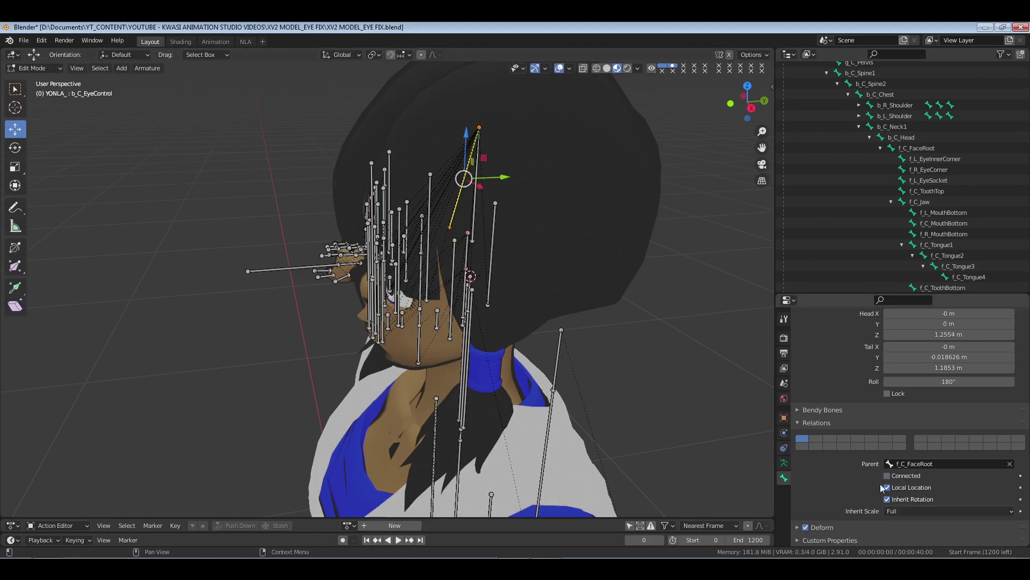
{"action": "key", "text": "ctrl+z"}
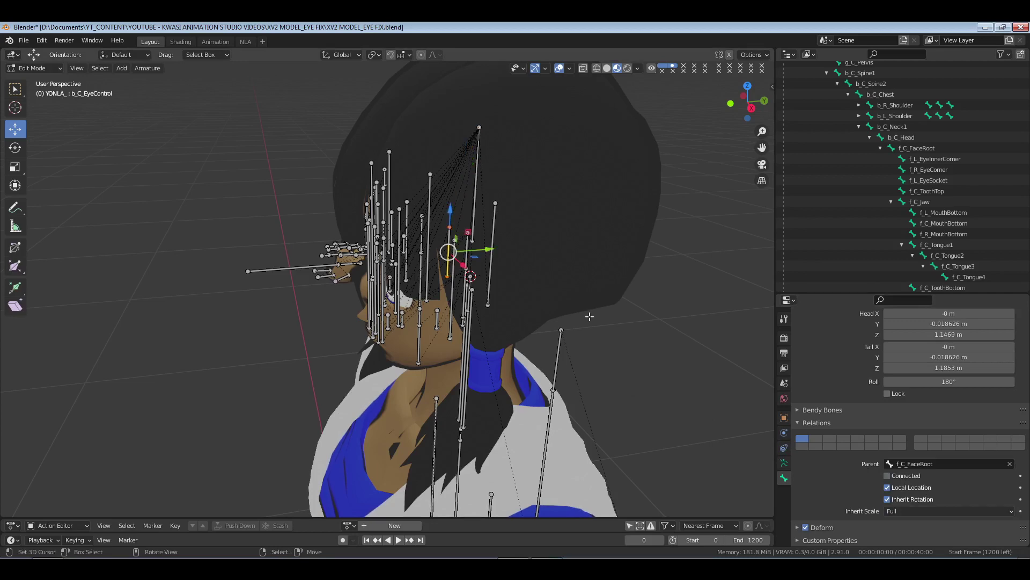
- Switch to Pose Mode and rotate the b_C_Head bone about the X axis to test how the eyes follow
{"action": "middle_click_drag", "start_coordinate": [429, 310], "coordinate": [671, 253]}
{"action": "key", "text": "Tab"}
{"action": "scroll", "coordinate": [451, 298], "scroll_direction": "up", "scroll_amount": 4}
{"action": "scroll", "coordinate": [453, 294], "scroll_direction": "down", "scroll_amount": 5}
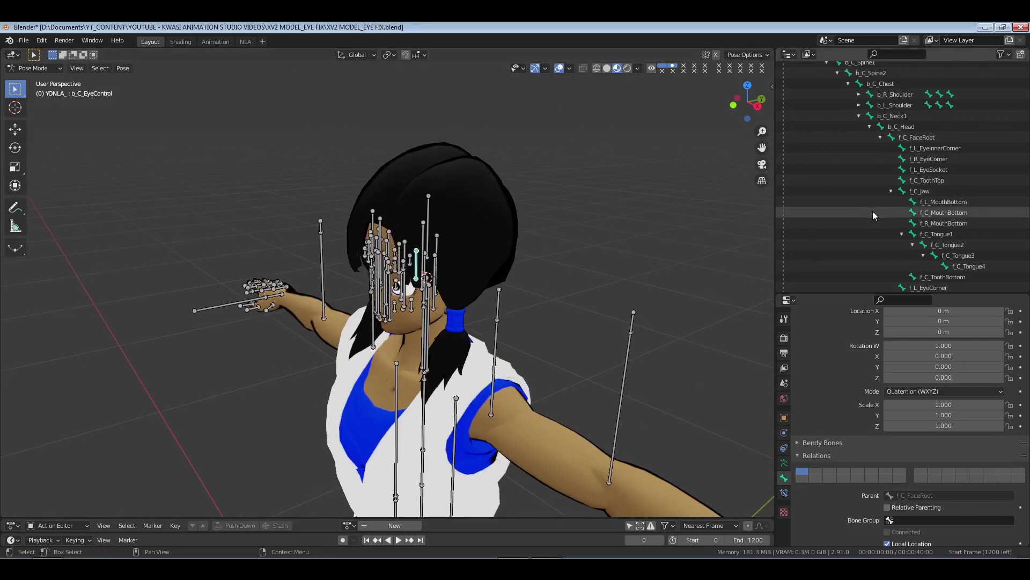
{"action": "scroll", "coordinate": [892, 141], "scroll_direction": "up", "scroll_amount": 2}
{"action": "left_click", "coordinate": [907, 155]}
{"action": "middle_click_drag", "start_coordinate": [531, 267], "coordinate": [542, 341]}
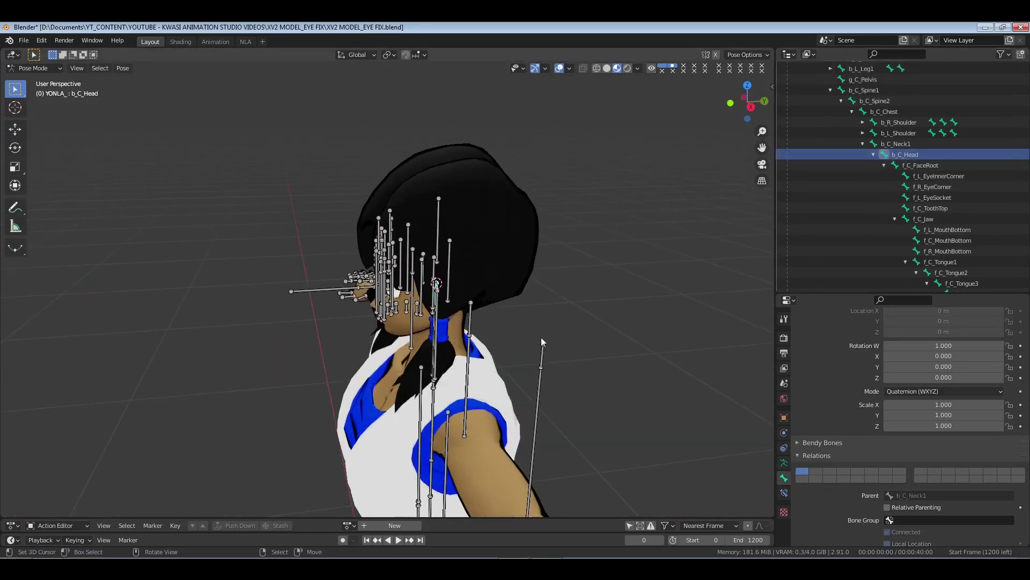
{"action": "left_click", "coordinate": [15, 147]}
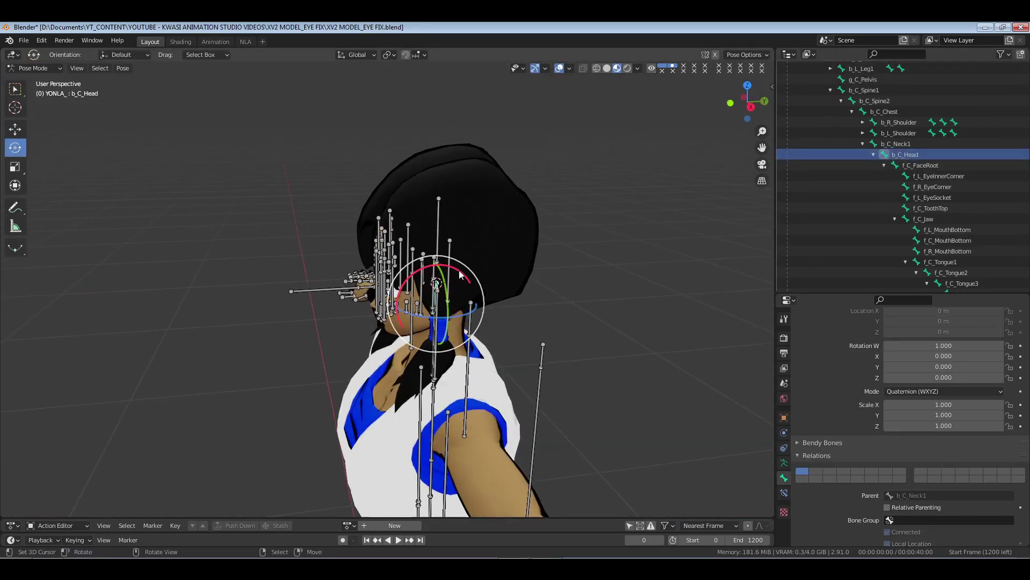
{"action": "left_click_drag", "start_coordinate": [424, 266], "coordinate": [458, 272]}
{"action": "middle_click_drag", "start_coordinate": [413, 266], "coordinate": [456, 282]}
{"action": "scroll", "coordinate": [516, 247], "scroll_direction": "up", "scroll_amount": 5}
{"action": "key", "text": "r"}
{"action": "key", "text": "x"}
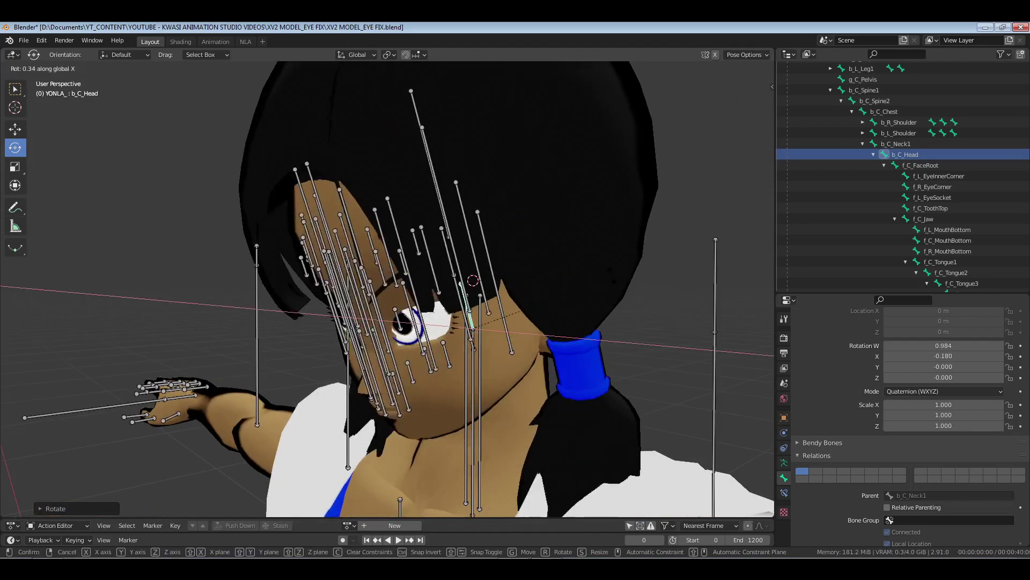
{"action": "key", "text": "Escape"}
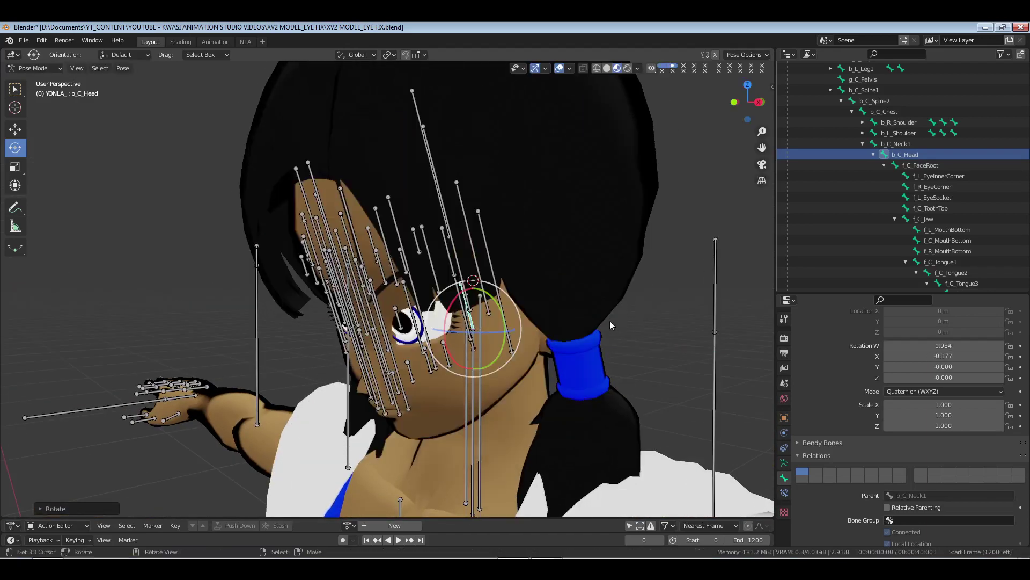
- Clear the rotation of all pose bones and deselect them
{"action": "scroll", "coordinate": [542, 285], "scroll_direction": "down", "scroll_amount": 5}
{"action": "scroll", "coordinate": [530, 294], "scroll_direction": "up", "scroll_amount": 3}
{"action": "key", "text": "a"}
{"action": "key", "text": "alt+r"}
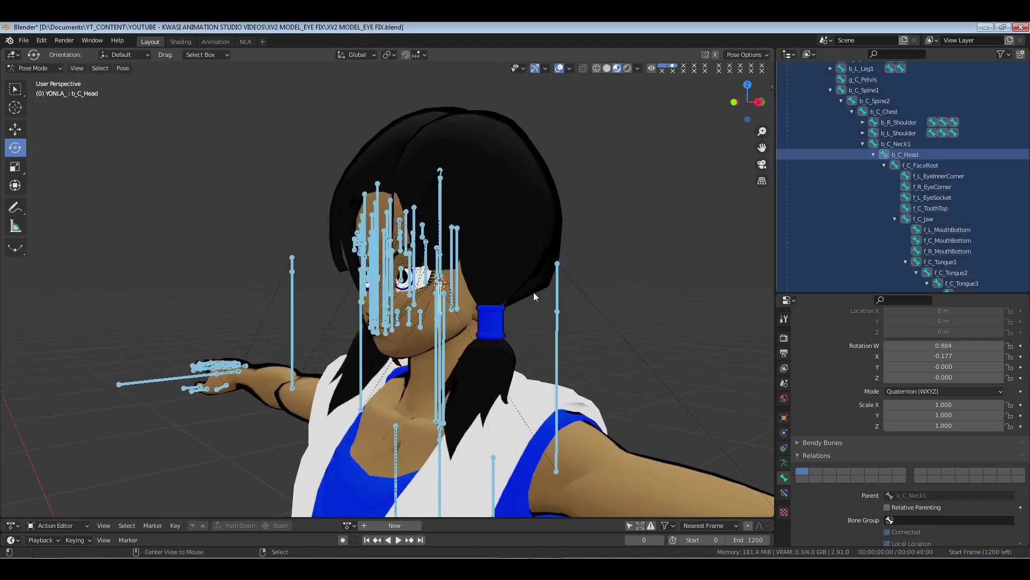
{"action": "key", "text": "alt+a"}
- Select the b_C_EyeControl bone and review its parent in the bone relations in Edit Mode, leaving to Object Mode at the end
{"action": "scroll", "coordinate": [540, 279], "scroll_direction": "down", "scroll_amount": 3}
{"action": "mouse_move", "coordinate": [477, 309]}
{"action": "middle_mouse_down", "text": "shift"}
{"action": "mouse_move", "coordinate": [490, 267]}
{"action": "mouse_move", "coordinate": [527, 275]}
{"action": "mouse_move", "coordinate": [521, 308]}
{"action": "mouse_move", "coordinate": [397, 301]}
{"action": "mouse_move", "coordinate": [508, 311]}
{"action": "mouse_move", "coordinate": [475, 311]}
{"action": "middle_mouse_up", "text": "shift"}
{"action": "scroll", "coordinate": [527, 274], "scroll_direction": "up", "scroll_amount": 2}
{"action": "scroll", "coordinate": [475, 310], "scroll_direction": "up", "scroll_amount": 3}
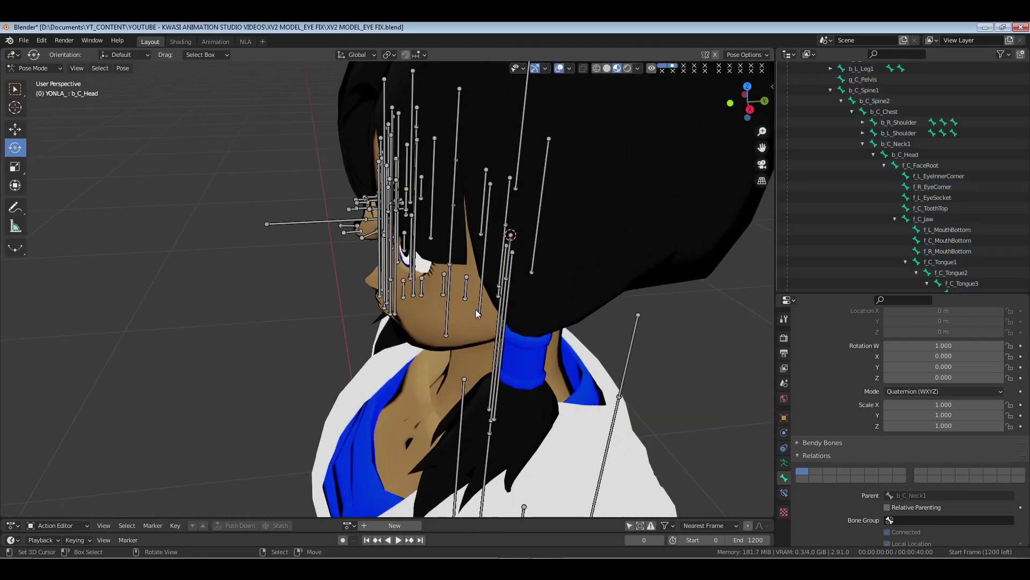
{"action": "middle_click_drag", "start_coordinate": [480, 185], "coordinate": [465, 221]}
{"action": "left_click", "coordinate": [464, 221]}
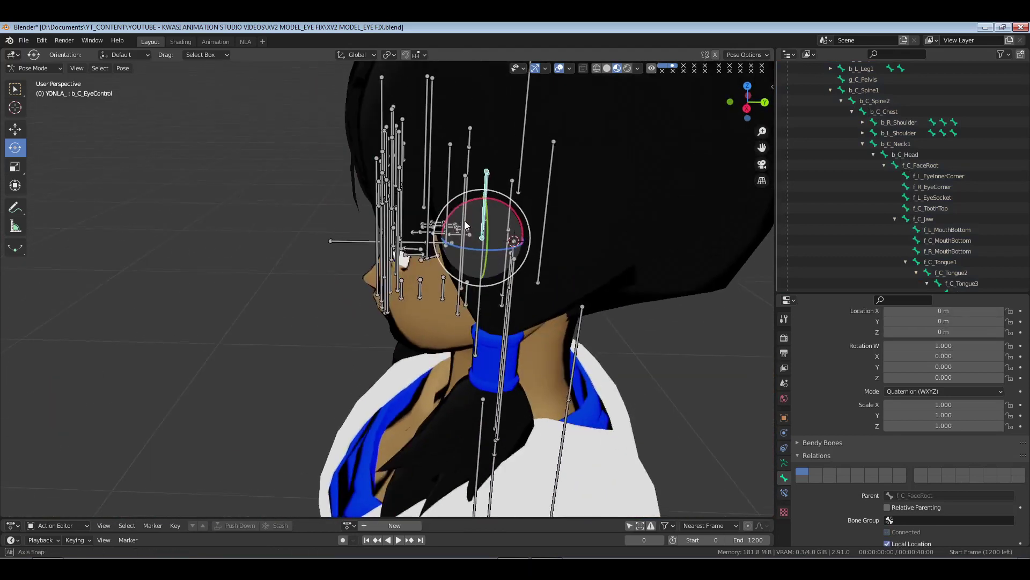
{"action": "key", "text": "Tab"}
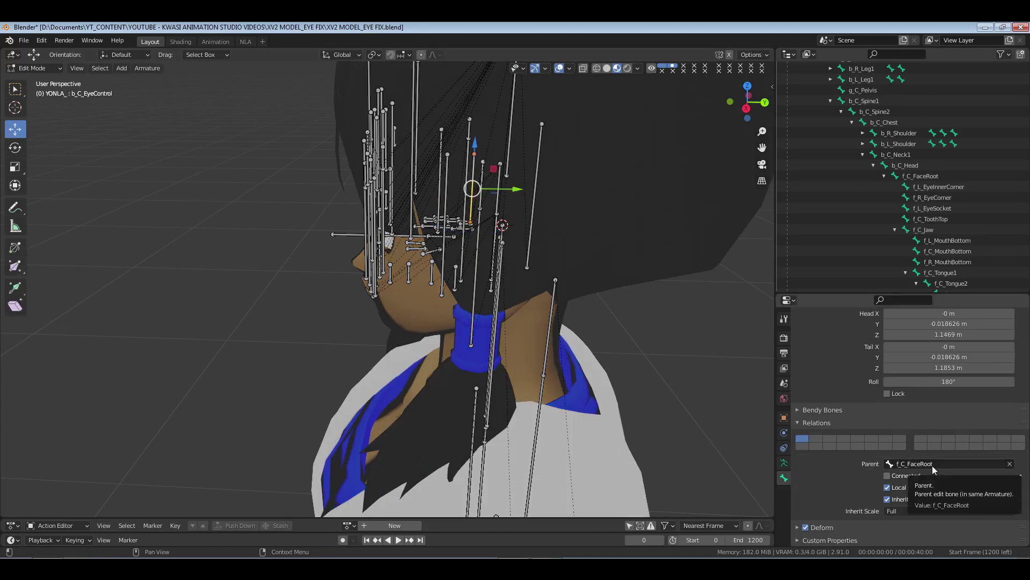
{"action": "middle_click_drag", "start_coordinate": [384, 279], "coordinate": [453, 259]}
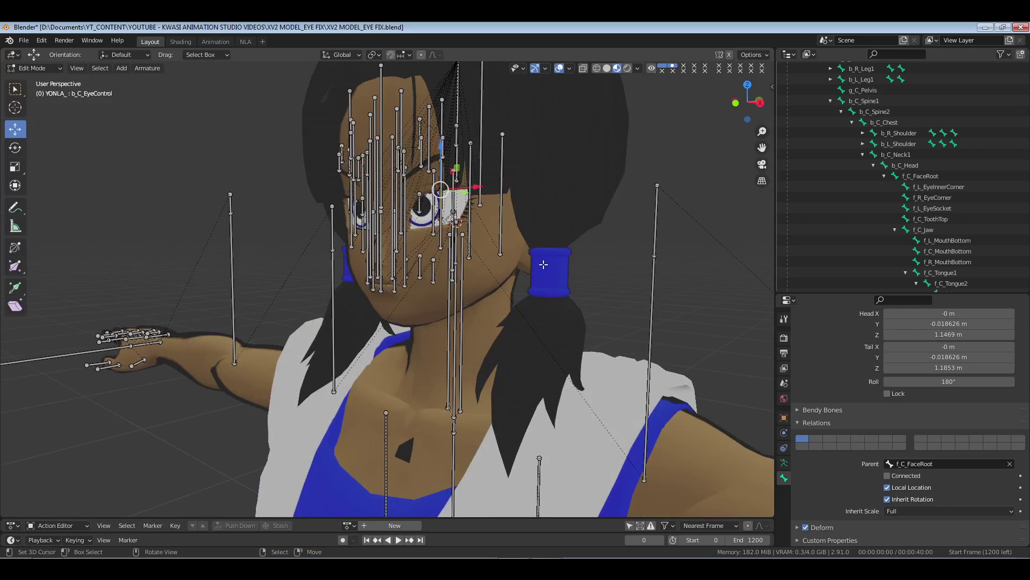
{"action": "scroll", "coordinate": [543, 264], "scroll_direction": "down", "scroll_amount": 2}
{"action": "scroll", "coordinate": [543, 234], "scroll_direction": "down", "scroll_amount": 3}
{"action": "key", "text": "Tab"}
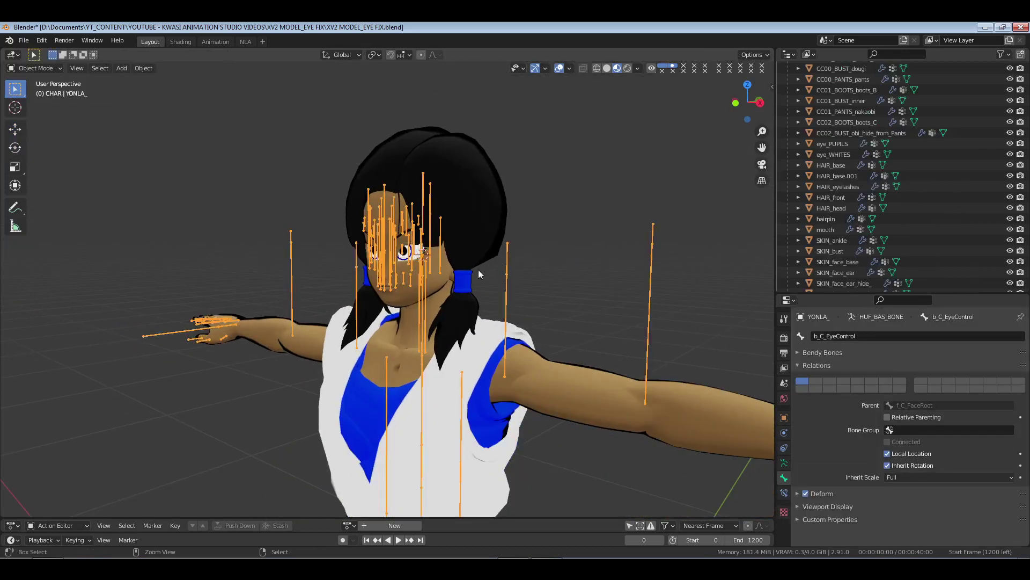
{"action": "scroll", "coordinate": [475, 273], "scroll_direction": "up", "scroll_amount": 2}
{"action": "middle_click_drag", "start_coordinate": [473, 272], "coordinate": [501, 328]}
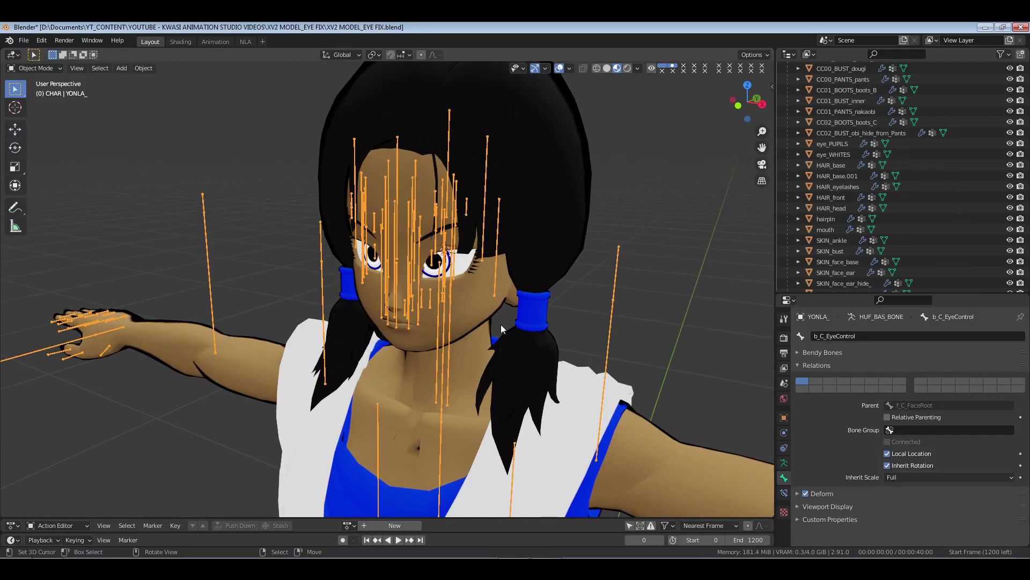
{"action": "middle_click_drag", "start_coordinate": [500, 324], "coordinate": [507, 317]}
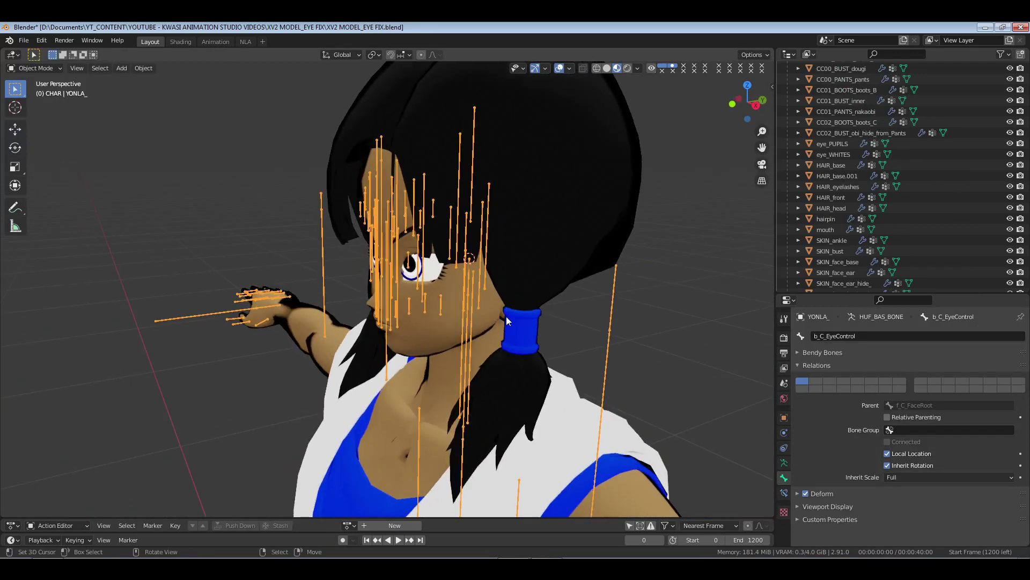
{"action": "middle_click_drag", "start_coordinate": [442, 317], "coordinate": [462, 320]}
- Return to Edit Mode with b_C_EyeControl selected and re-enter f_C_FaceRoot as its parent bone
{"action": "key", "text": "ctrl+Tab"}
{"action": "middle_click_drag", "start_coordinate": [435, 283], "coordinate": [459, 237]}
{"action": "right_click", "coordinate": [456, 236]}
{"action": "key", "text": "Tab"}
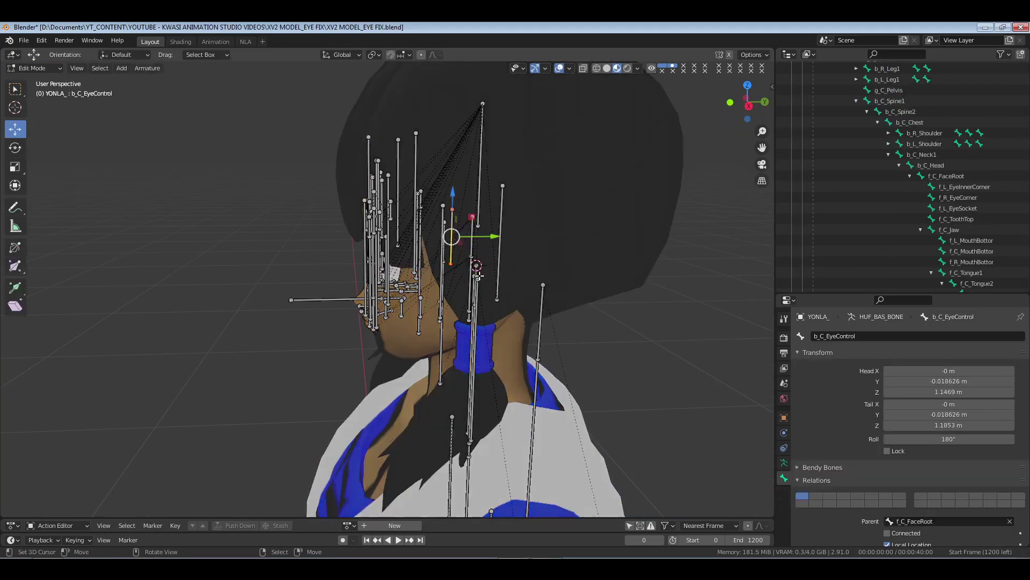
{"action": "left_click", "coordinate": [11, 95]}
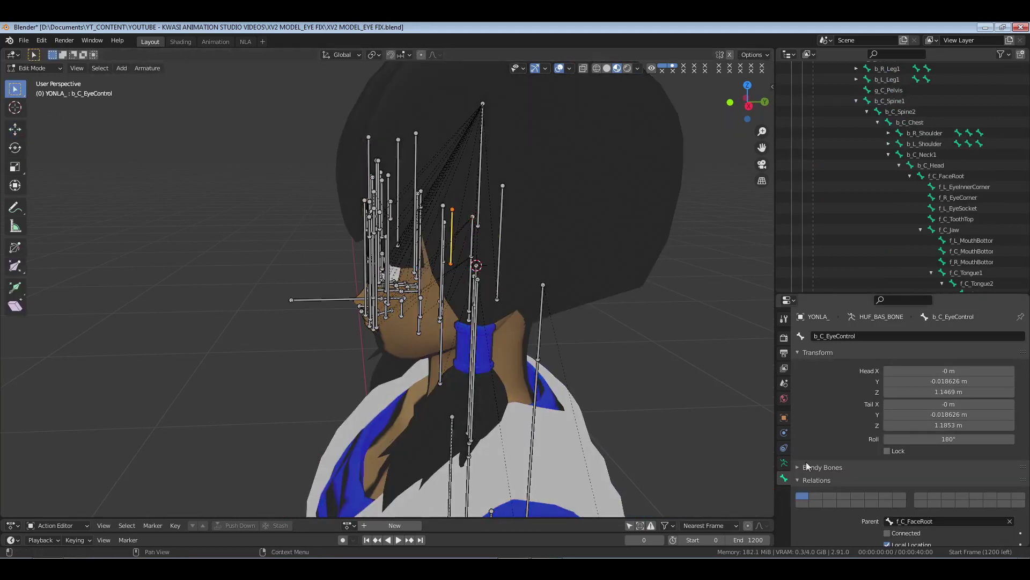
{"action": "scroll", "coordinate": [904, 457], "scroll_direction": "down", "scroll_amount": 3}
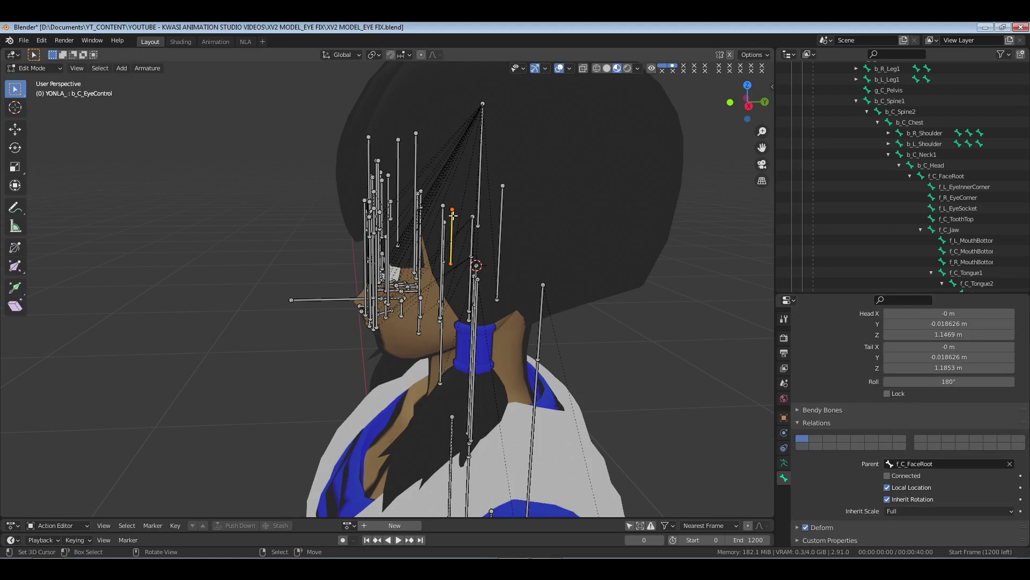
{"action": "left_click", "coordinate": [959, 463]}
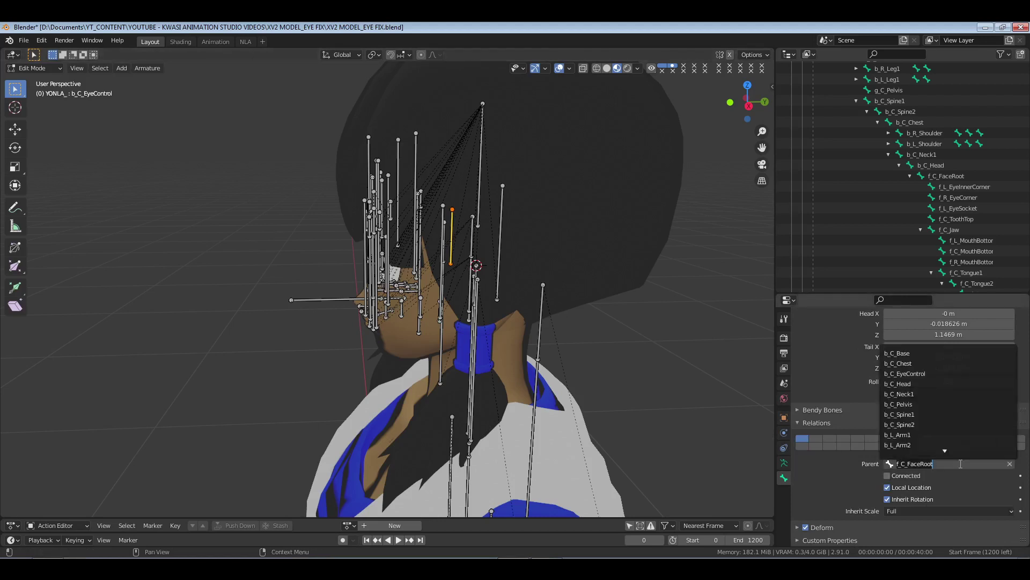
{"action": "type", "text": "face"}
{"action": "key", "text": "Return"}
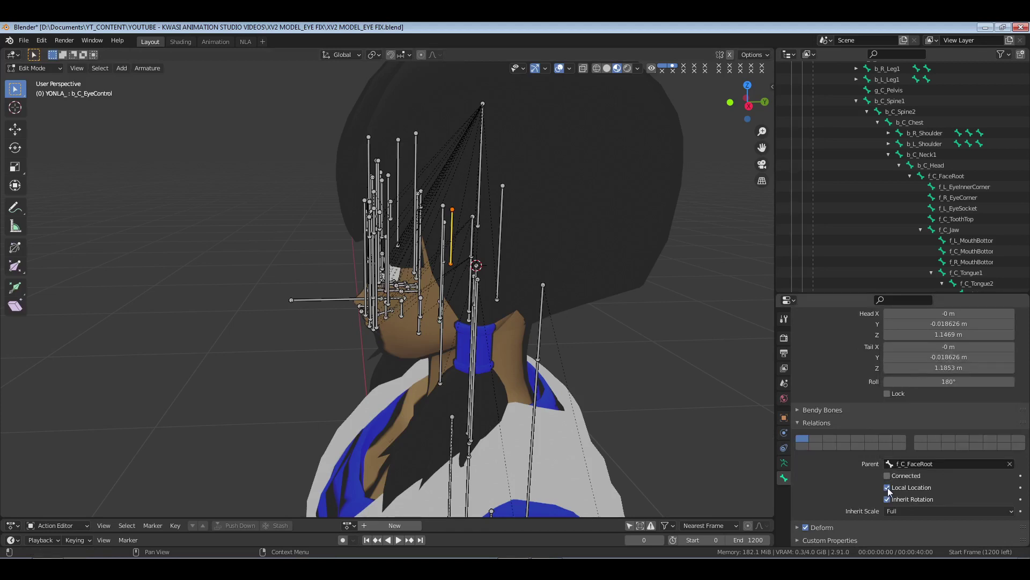
- In Pose Mode, hide the viewport overlays and try a free rotation of the b_C_Neck1 bone
{"action": "middle_click_drag", "start_coordinate": [376, 308], "coordinate": [499, 311]}
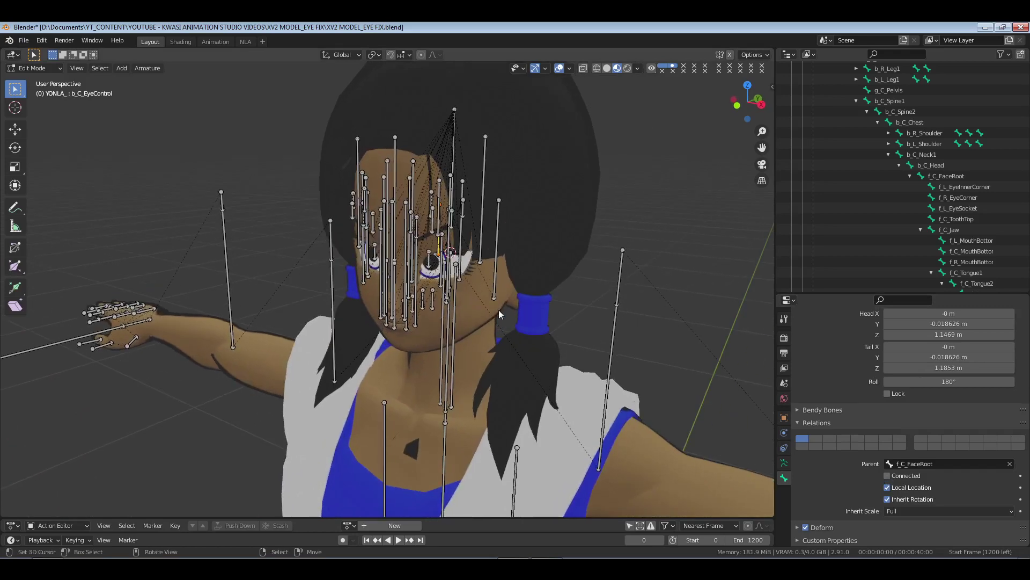
{"action": "key", "text": "Tab"}
{"action": "key", "text": "ctrl+Tab"}
{"action": "middle_click_drag", "start_coordinate": [488, 275], "coordinate": [378, 306]}
{"action": "left_click", "coordinate": [917, 144]}
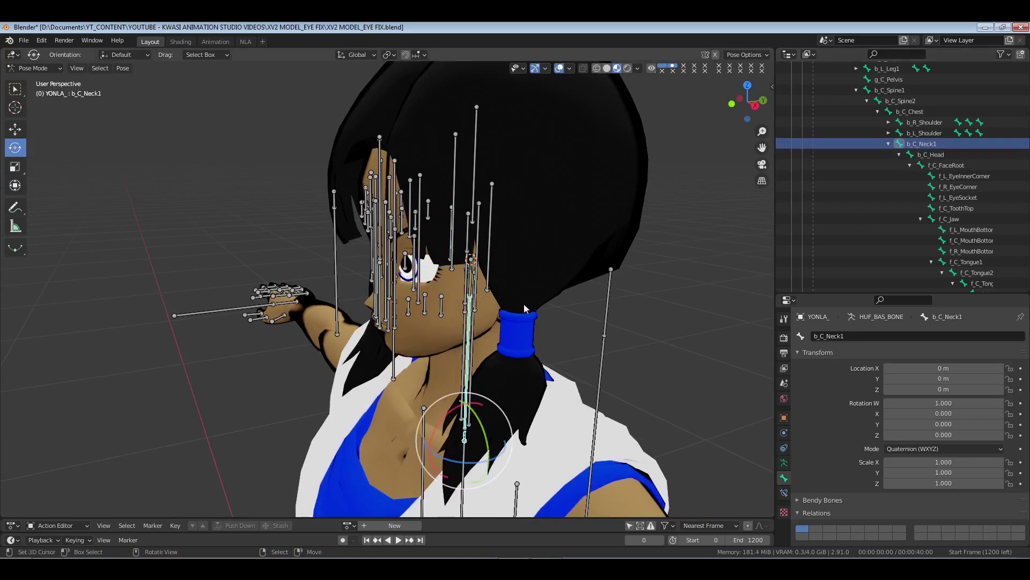
{"action": "middle_click_drag", "start_coordinate": [525, 308], "coordinate": [546, 371]}
{"action": "left_click", "coordinate": [559, 68]}
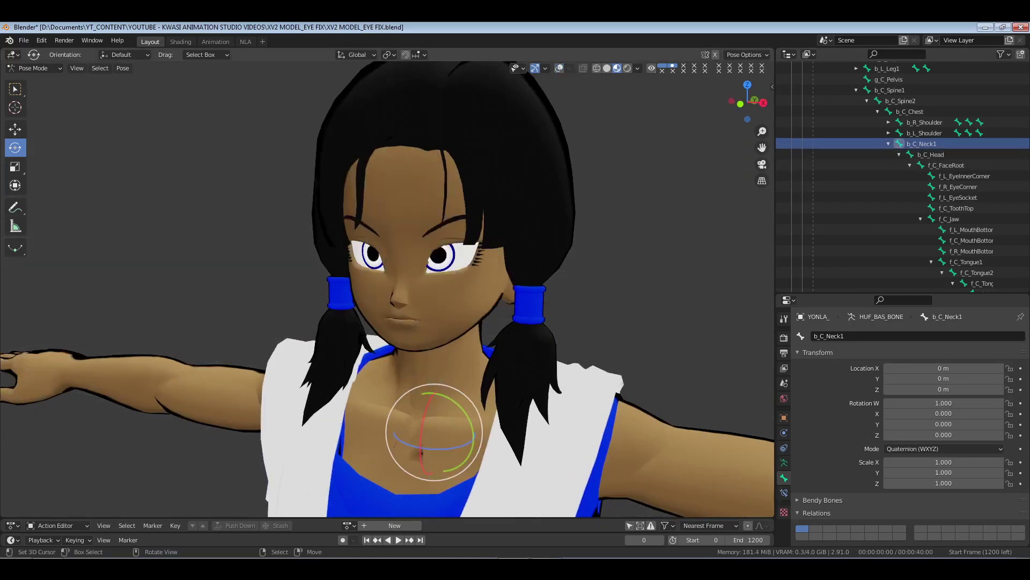
{"action": "key", "text": "r"}
{"action": "key", "text": "r"}
{"action": "right_click", "coordinate": [547, 272]}
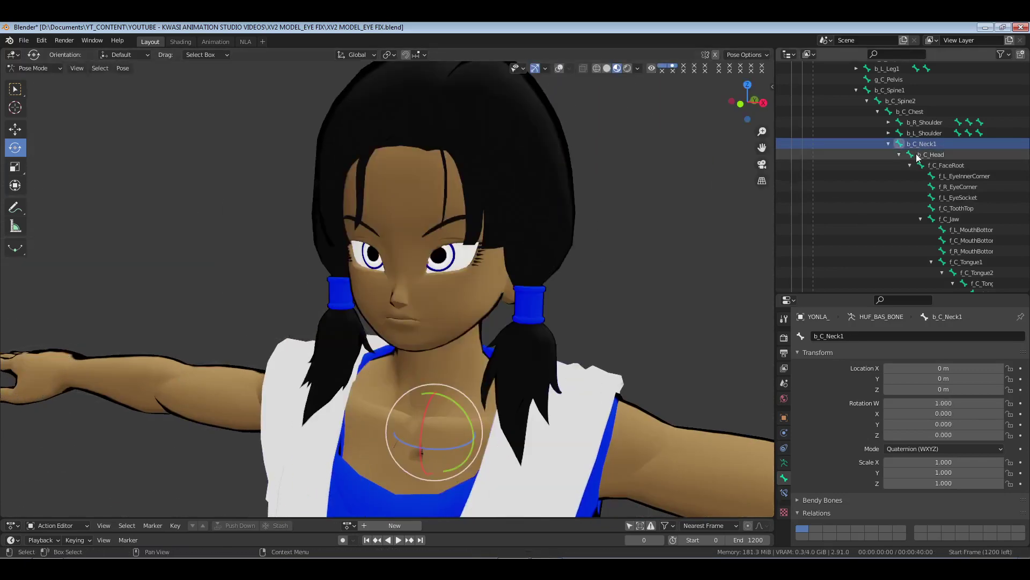
- Select b_C_EyeControl under the face bones and try a trackball rotation to test the pupils' movement
{"action": "scroll", "coordinate": [886, 204], "scroll_direction": "down", "scroll_amount": 5}
{"action": "scroll", "coordinate": [886, 225], "scroll_direction": "down", "scroll_amount": 8}
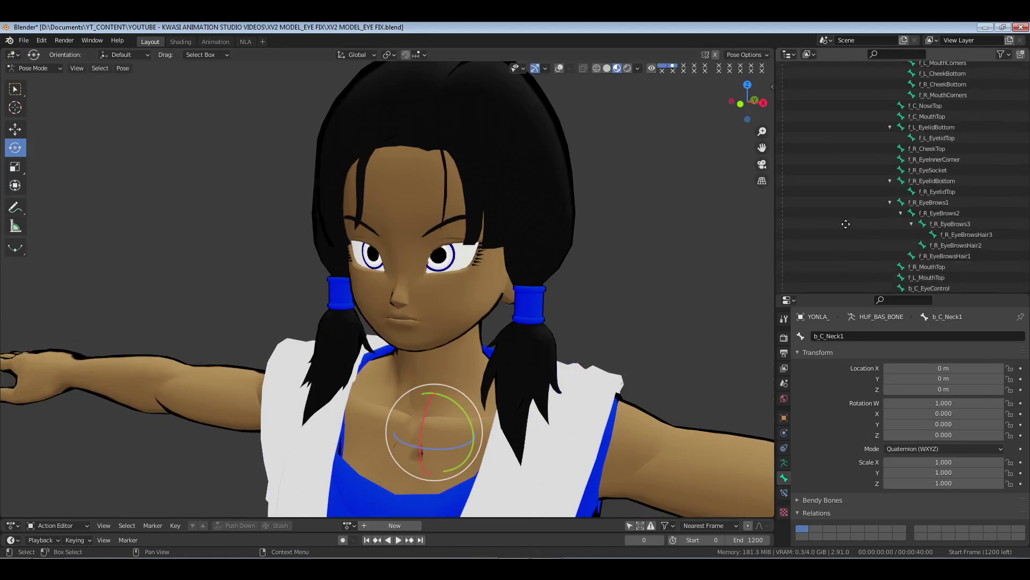
{"action": "scroll", "coordinate": [894, 129], "scroll_direction": "up", "scroll_amount": 4}
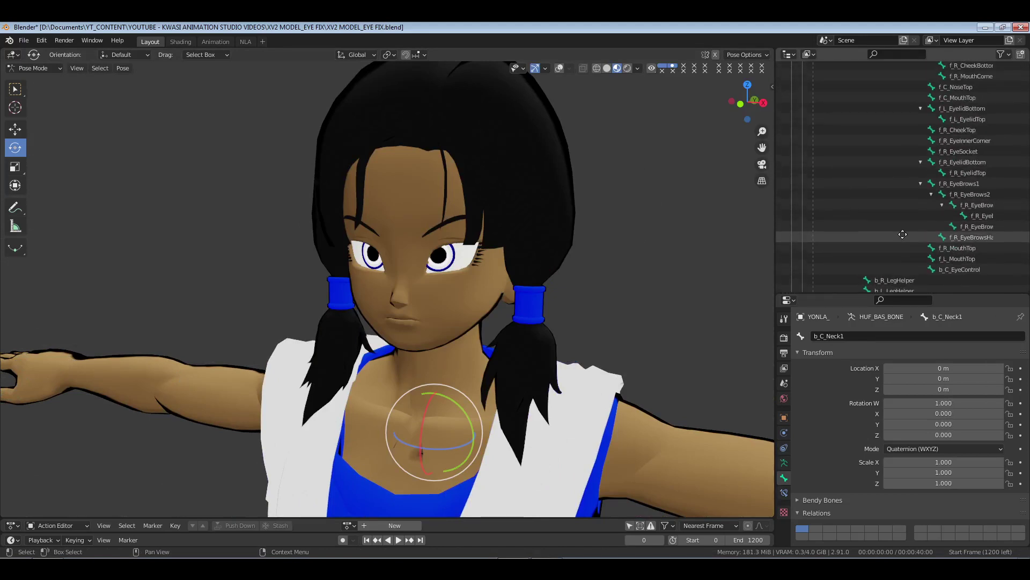
{"action": "left_click", "coordinate": [946, 219]}
{"action": "middle_click_drag", "start_coordinate": [376, 332], "coordinate": [508, 347]}
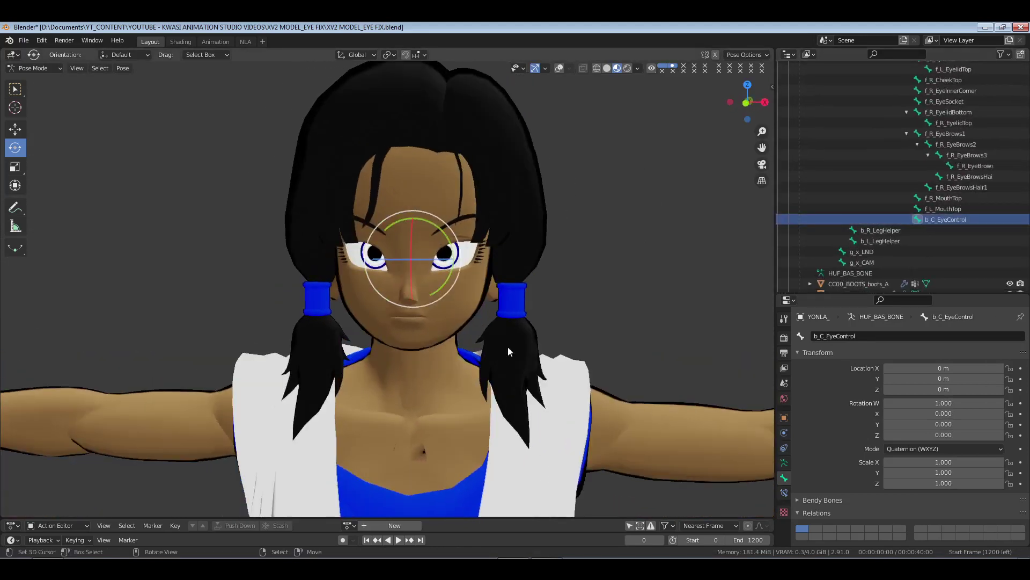
{"action": "key", "text": "r"}
{"action": "key", "text": "r"}
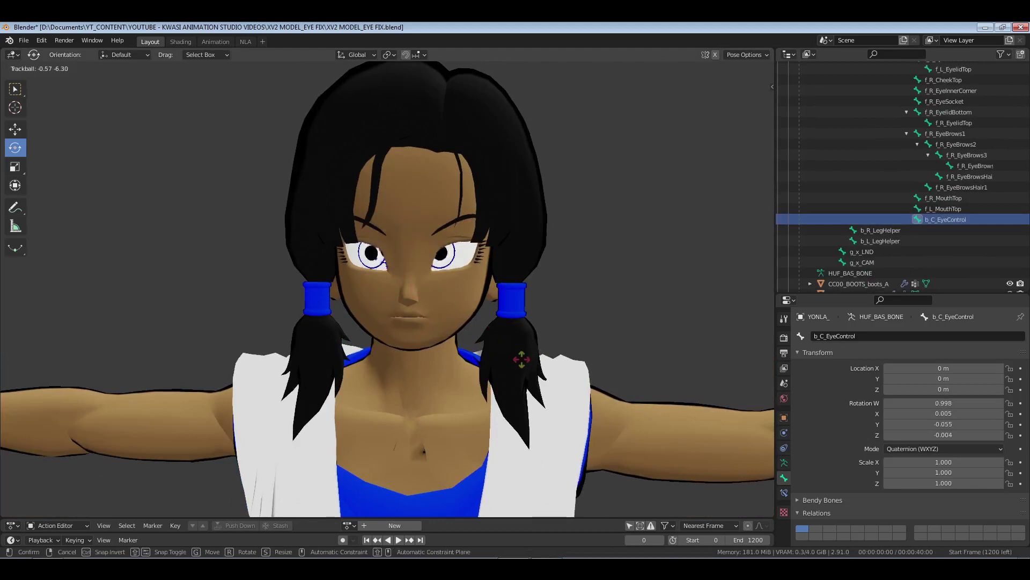
{"action": "key", "text": "Escape"}
- Try rotating the b_C_EyeControl bone about the global X axis and about the global Z axis
{"action": "key", "text": "r"}
{"action": "key", "text": "x"}
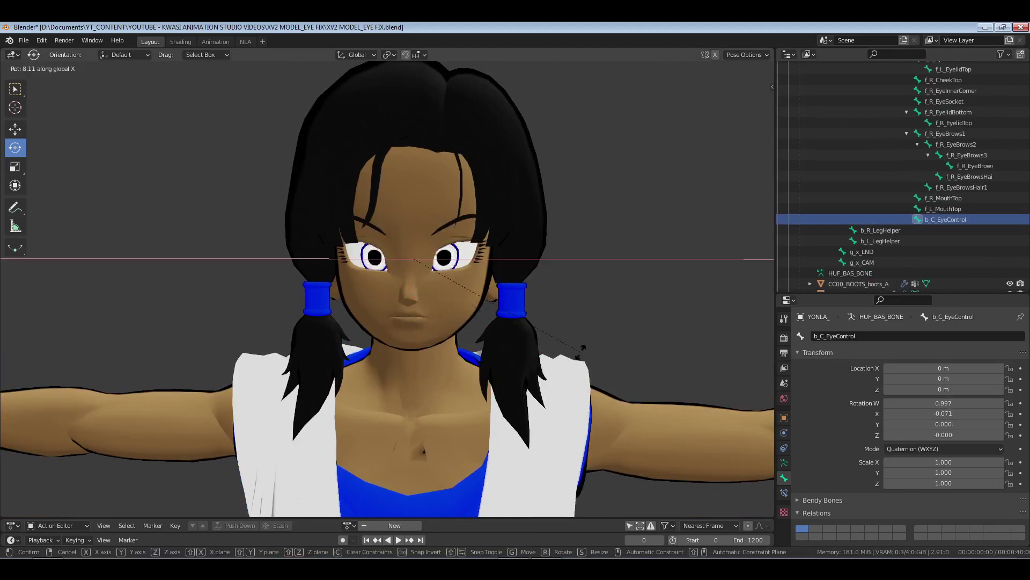
{"action": "key", "text": "Escape"}
{"action": "middle_click_drag", "start_coordinate": [474, 336], "coordinate": [547, 338]}
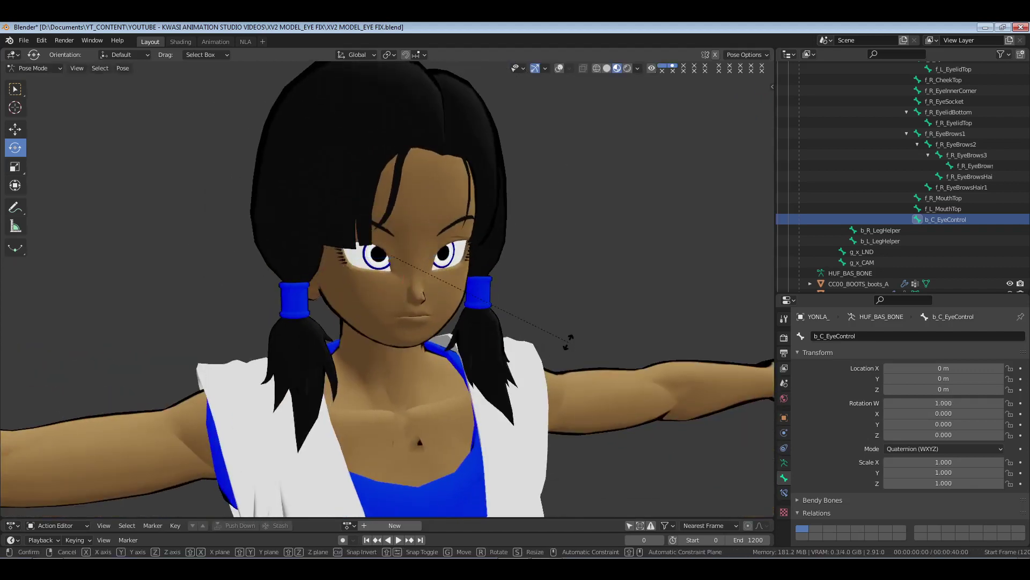
{"action": "key", "text": "r"}
{"action": "key", "text": "z"}
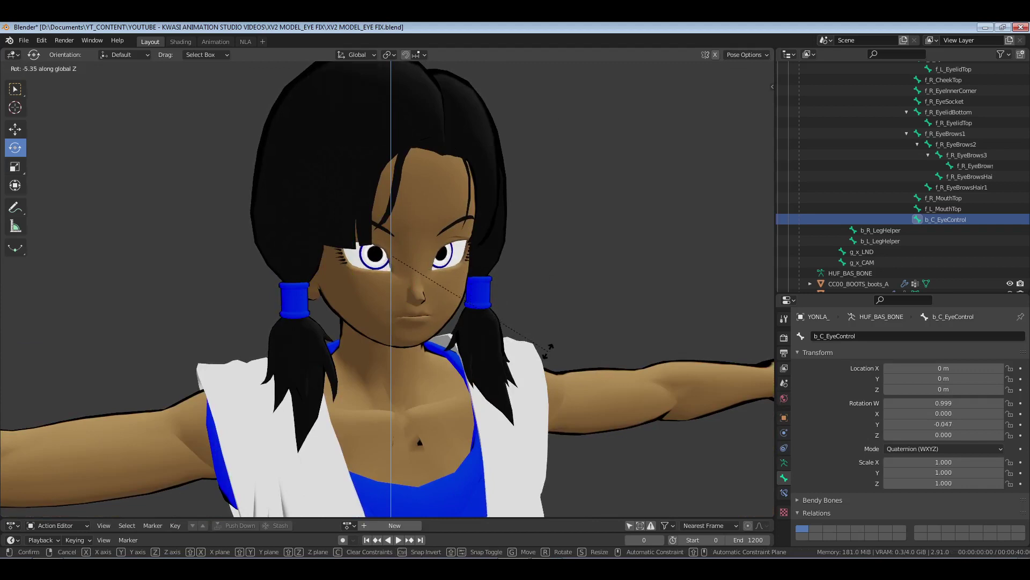
{"action": "left_click", "coordinate": [489, 353]}
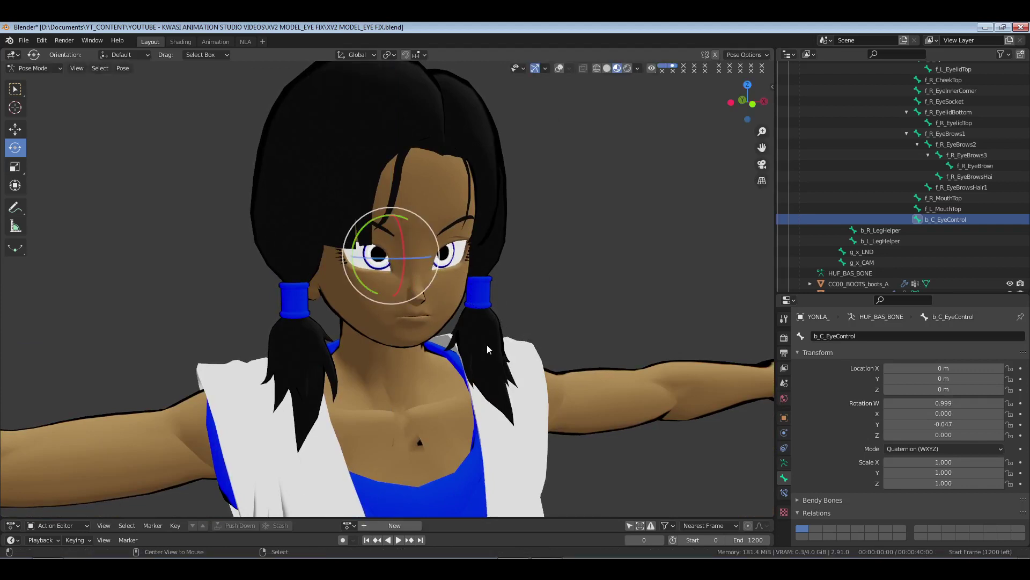
- Return to Object Mode and save the blend file, collapsing the YONLA_ armature hierarchy in the outliner
{"action": "key", "text": "ctrl+Tab"}
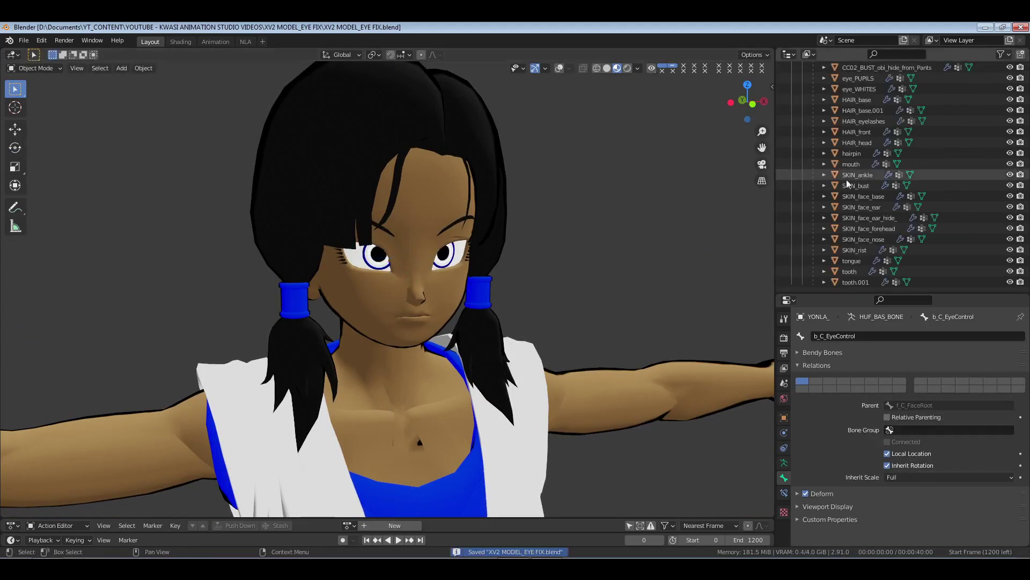
{"action": "key", "text": "ctrl+s"}
{"action": "left_click", "coordinate": [813, 100]}
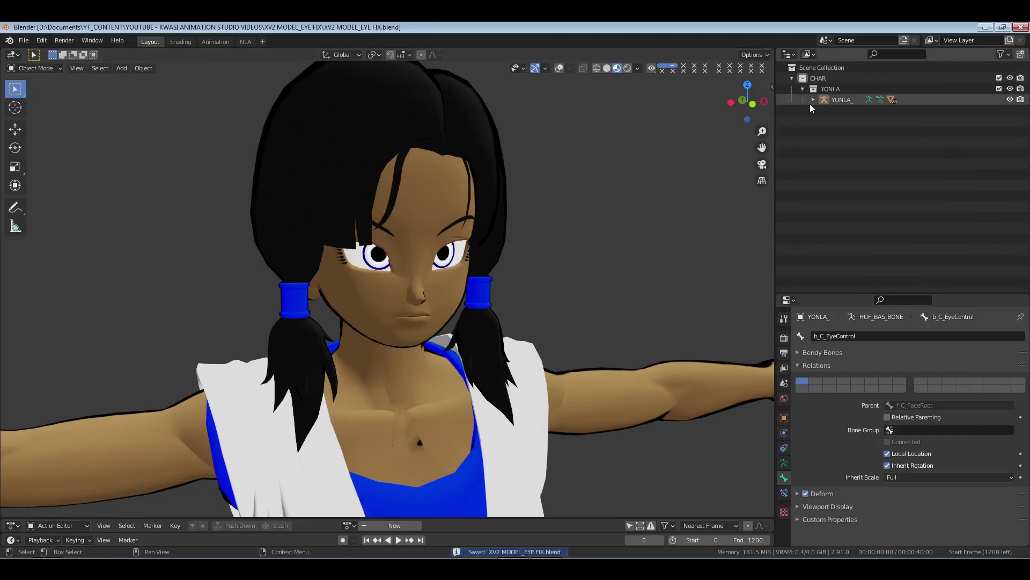
- Show the viewport overlays again and hide the YONLA_ armature
{"action": "middle_click_drag", "start_coordinate": [562, 236], "coordinate": [504, 229]}
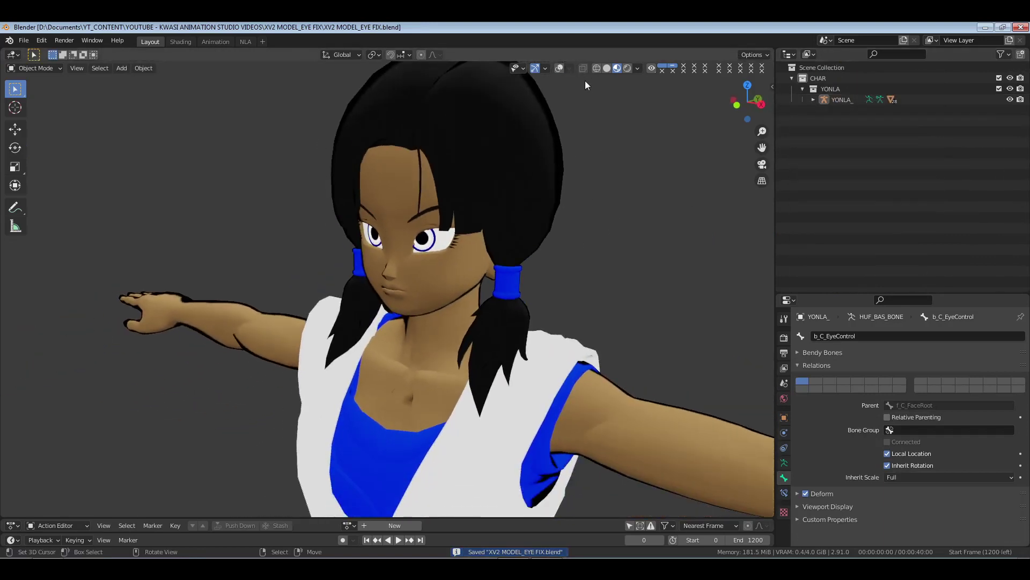
{"action": "left_click", "coordinate": [562, 67]}
{"action": "left_click", "coordinate": [1010, 99]}
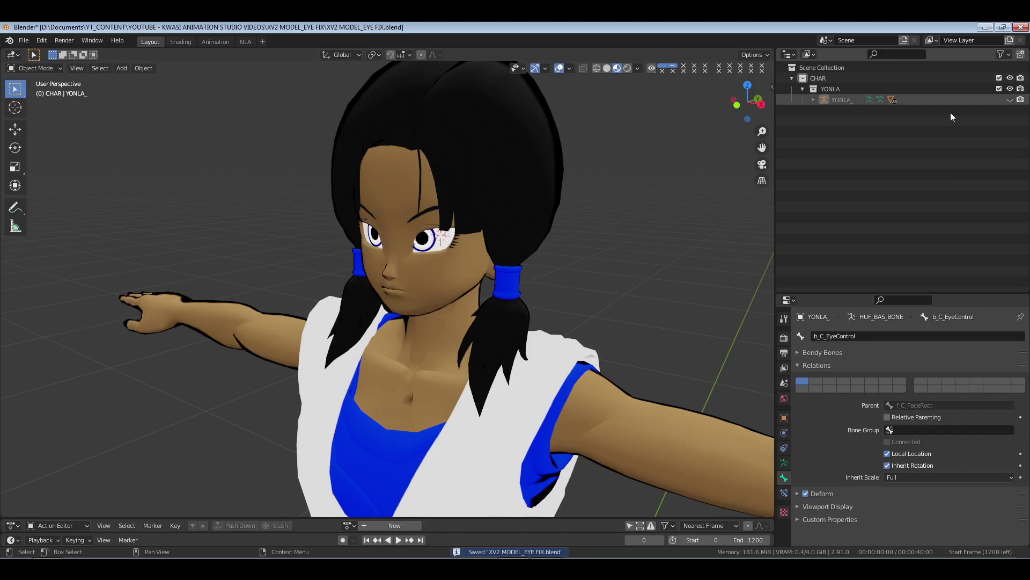
- Save the blend file with the armature hidden and the character's upper body in view
{"action": "scroll", "coordinate": [494, 254], "scroll_direction": "down", "scroll_amount": 5}
{"action": "key", "text": "ctrl+s"}
{"action": "scroll", "coordinate": [495, 259], "scroll_direction": "down", "scroll_amount": 5}
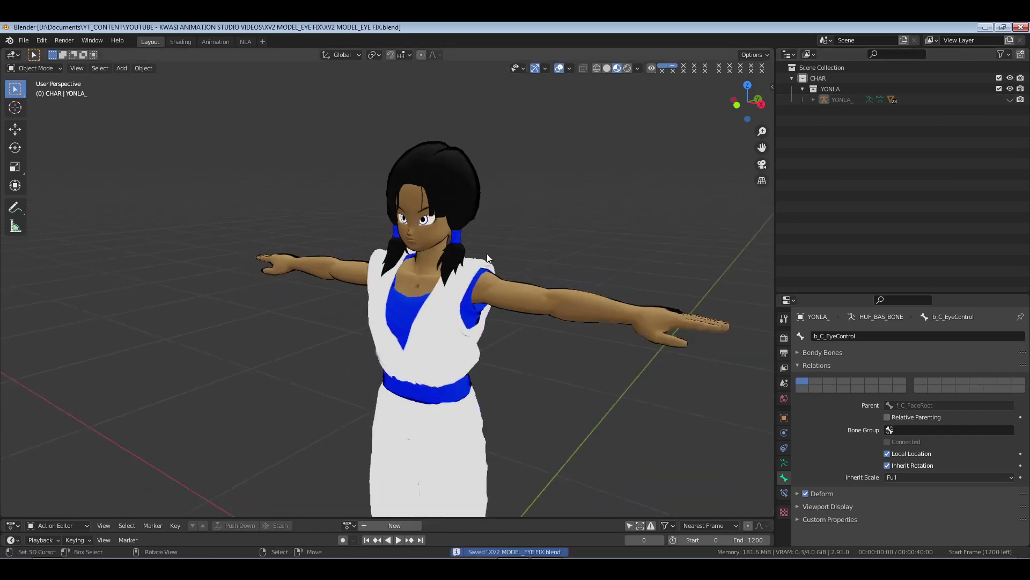